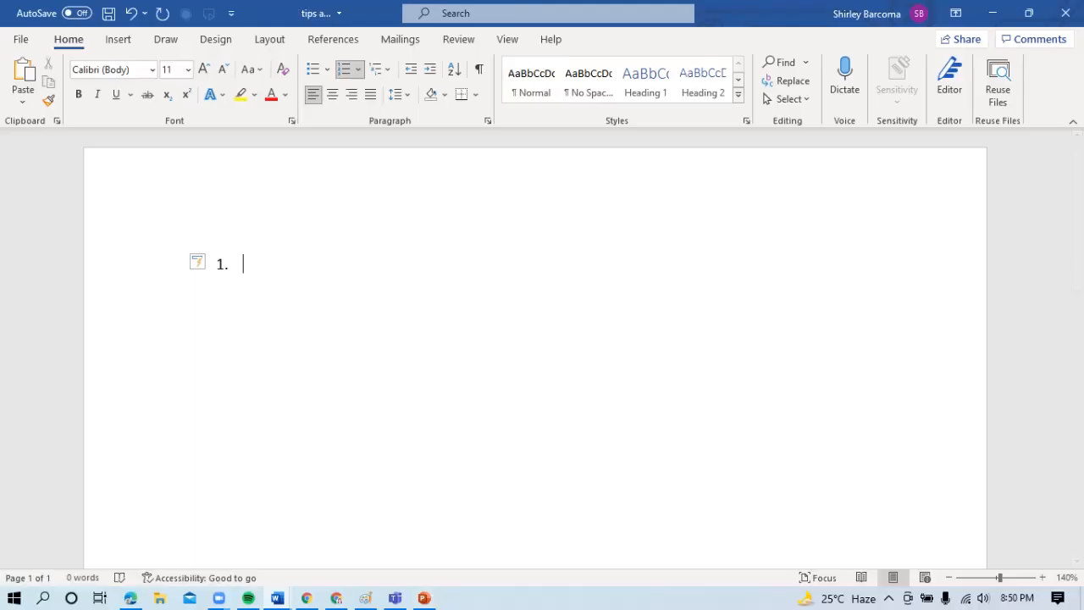
- Enter "Adding Table" as numbered item 1, end the list and leave an empty line below it
text(Adding Ta)
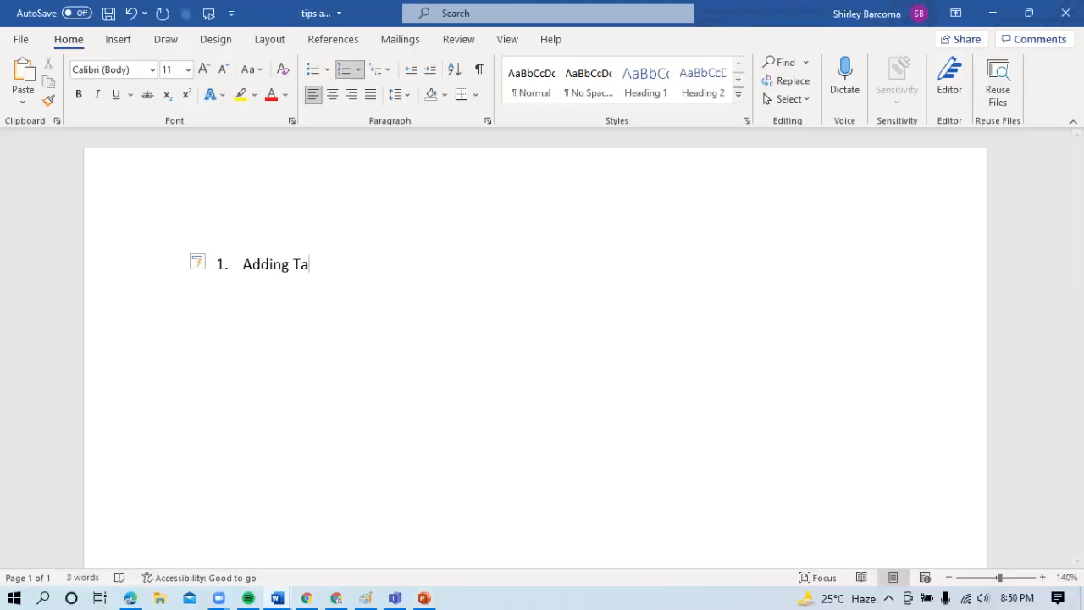
text(ble)
key(Return)
key(BackSpace)
key(BackSpace)
key(BackSpace)
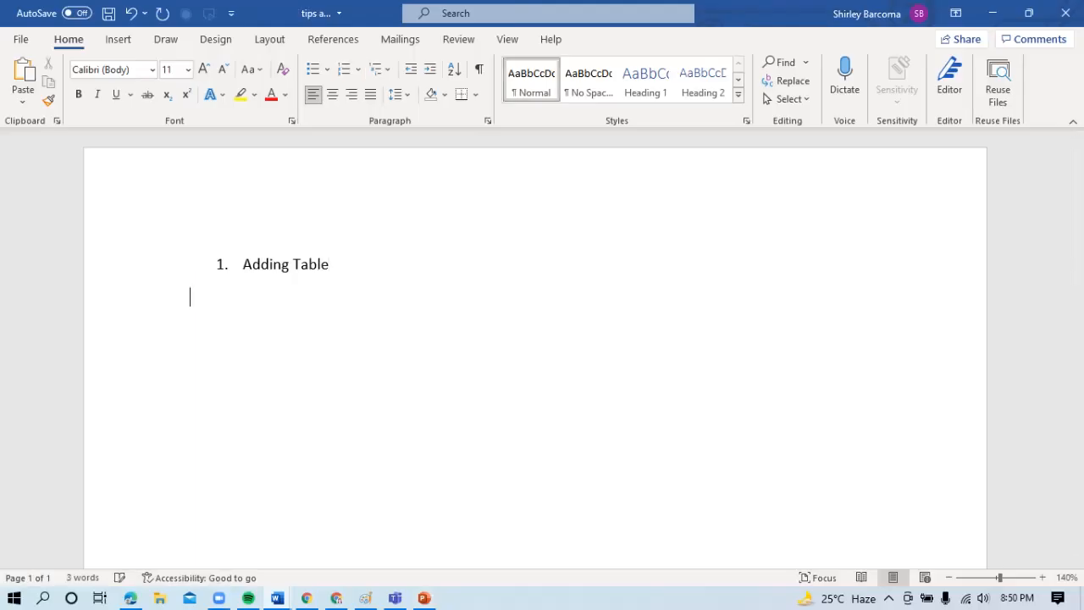
key(Return)
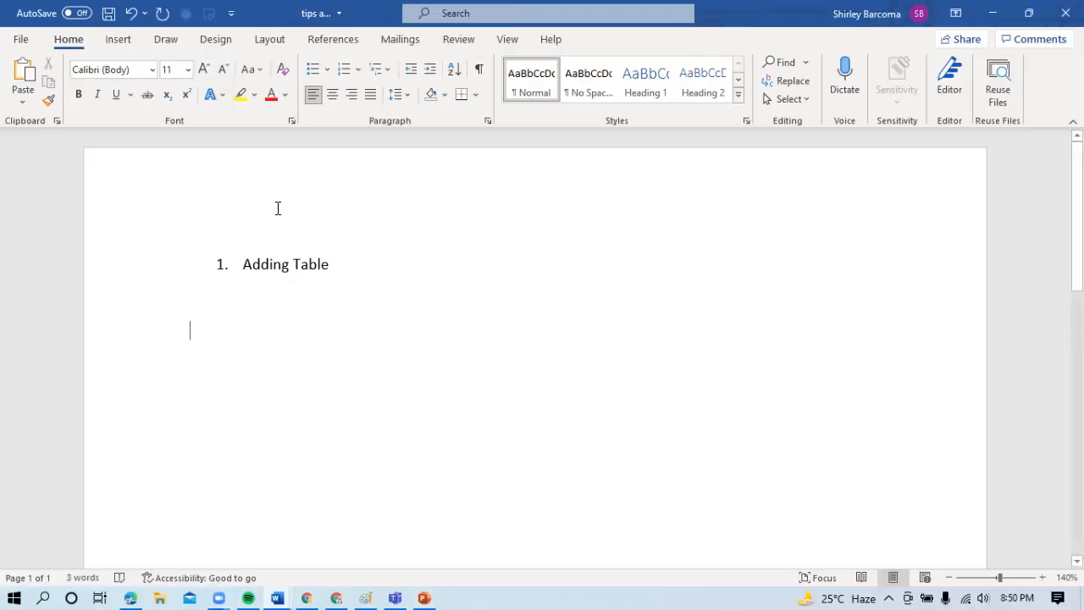
- Insert a table with three columns and three rows below the "Adding Table" heading
click(119, 40)
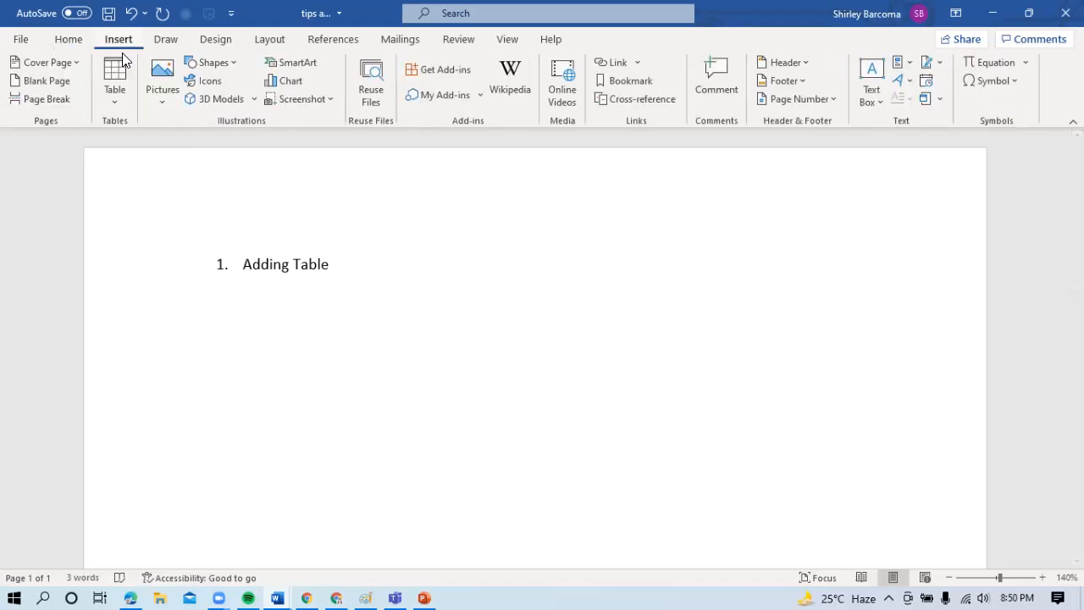
click(119, 77)
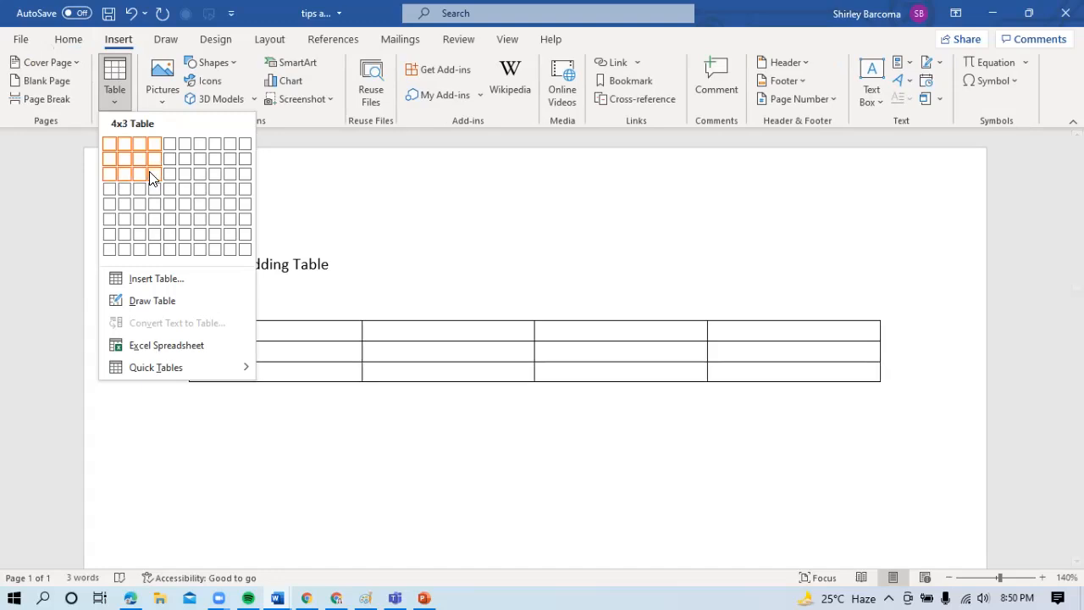
click(146, 183)
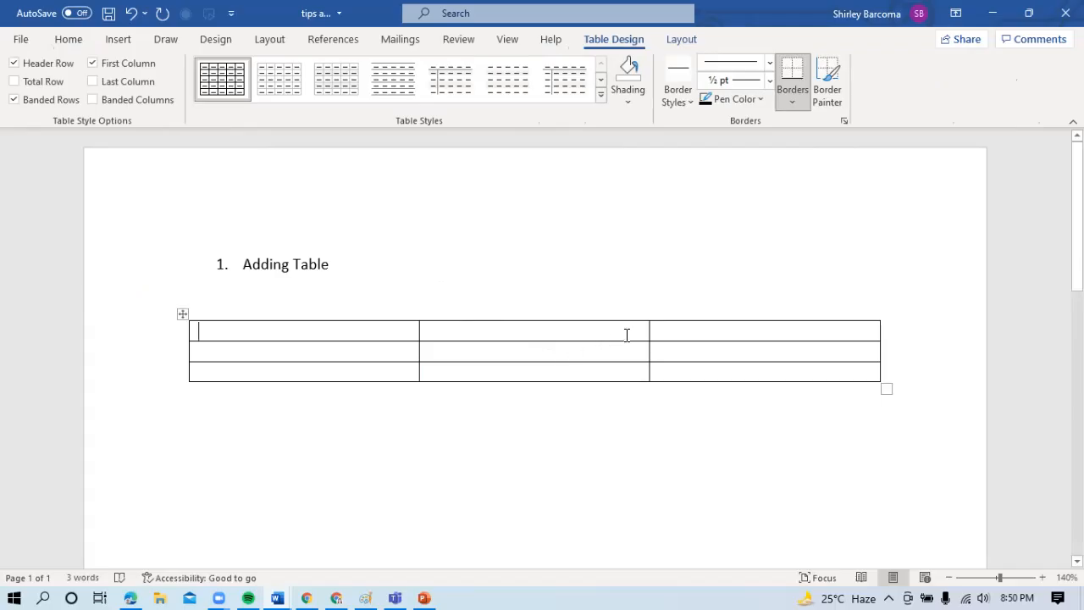
- Merge the second and third cells of the table's first row
drag(693, 333, 632, 328)
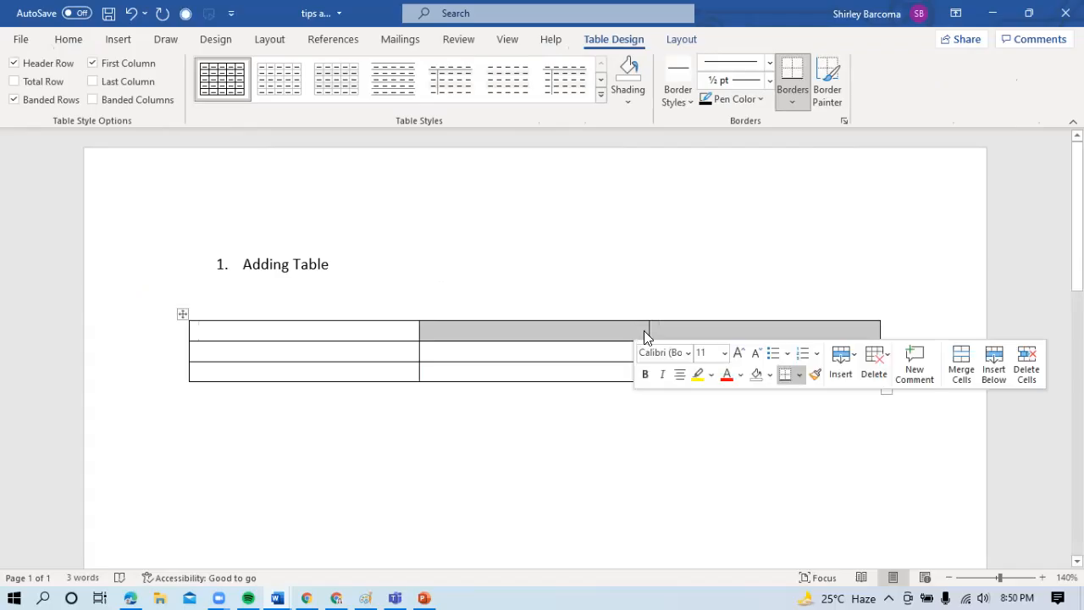
right_click(636, 336)
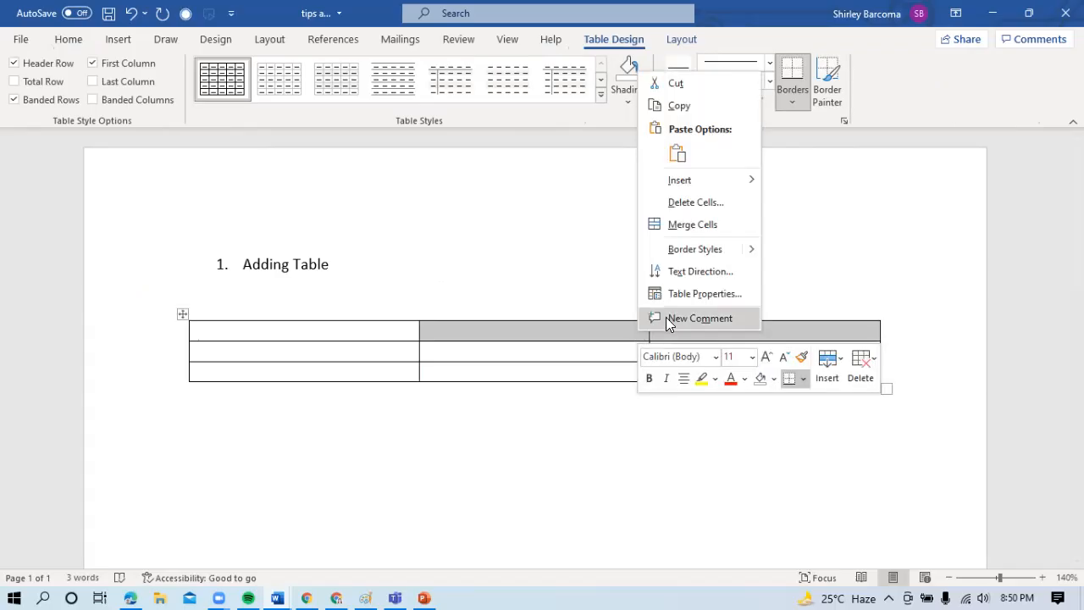
click(701, 226)
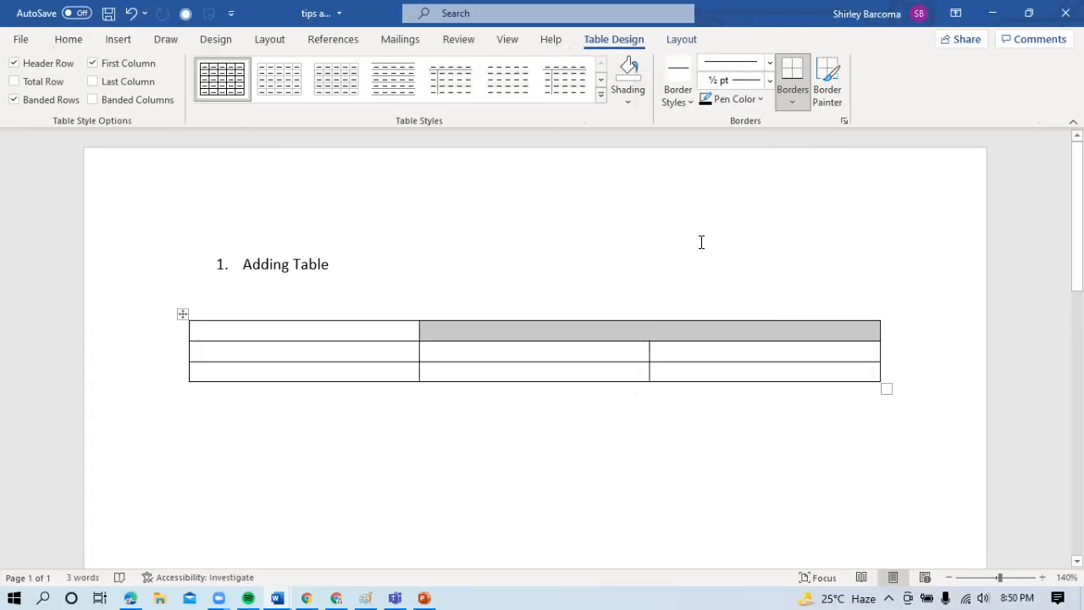
- Add a row below the table's first row and put an extra empty line in the new row's merged cell
click(888, 333)
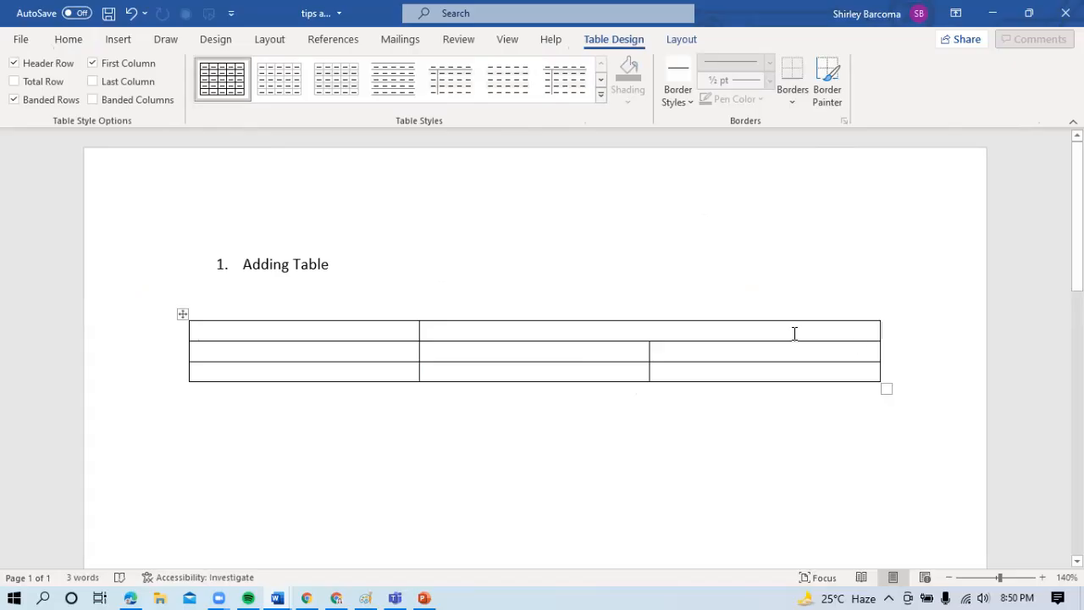
click(899, 329)
key(Return)
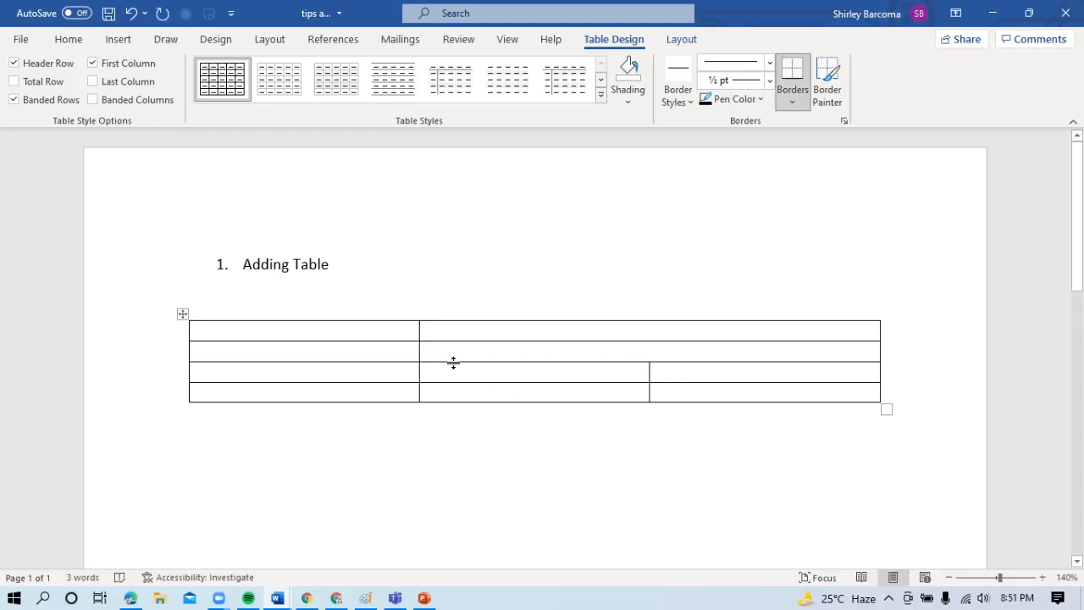
click(505, 349)
key(Return)
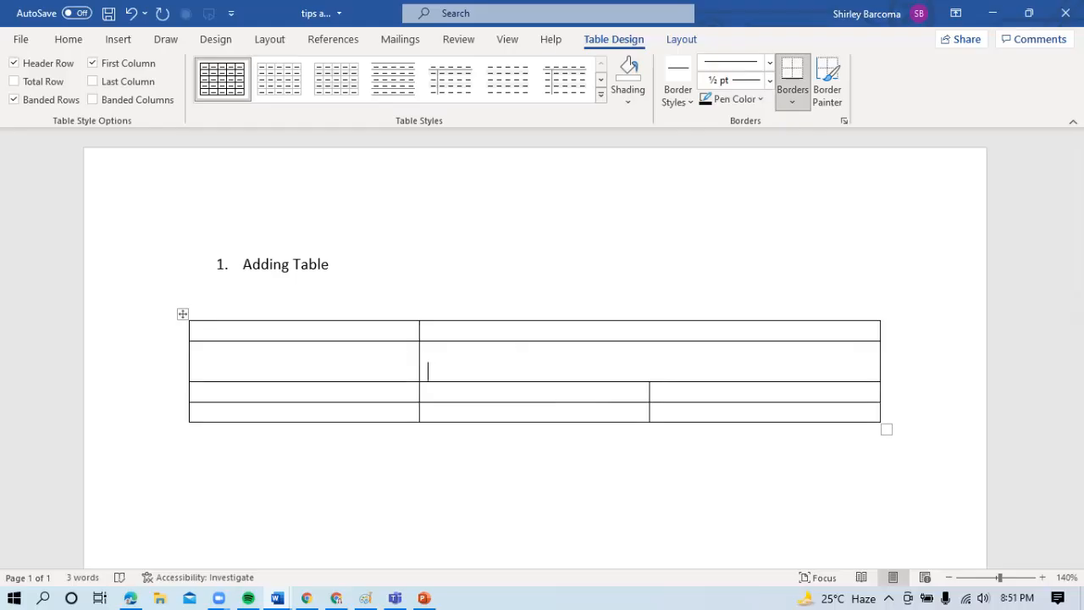
- Use Draw Table to split the merged cell in the second row with a horizontal line across its width
click(118, 41)
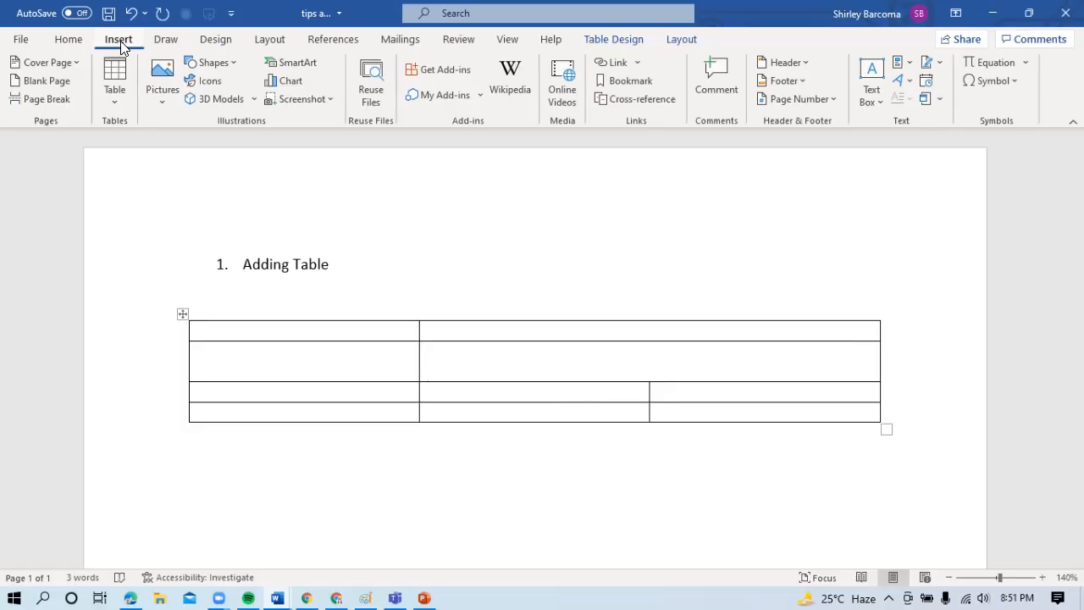
click(118, 95)
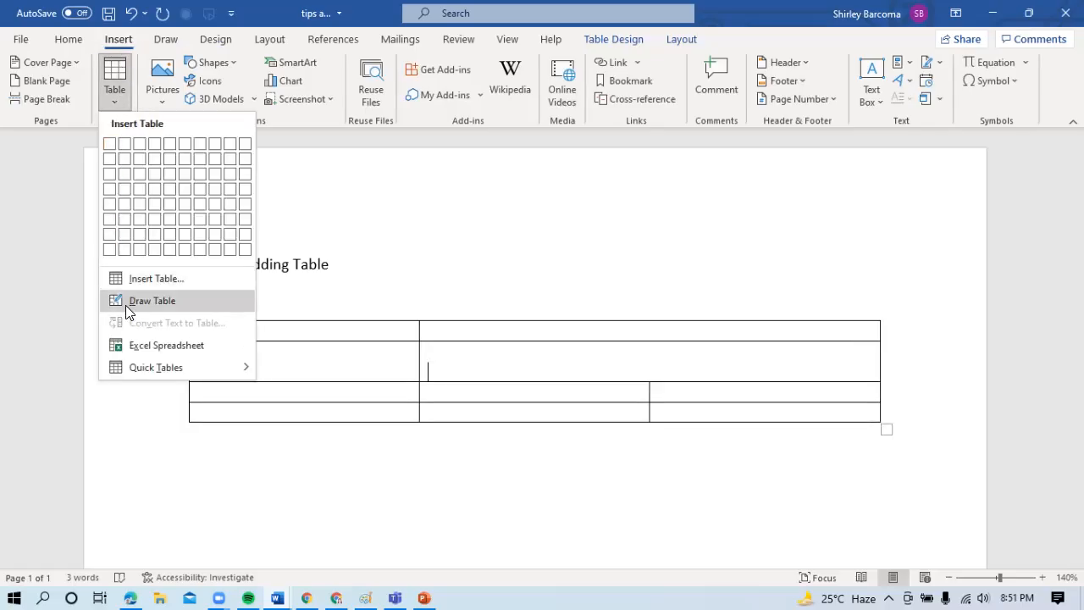
click(139, 301)
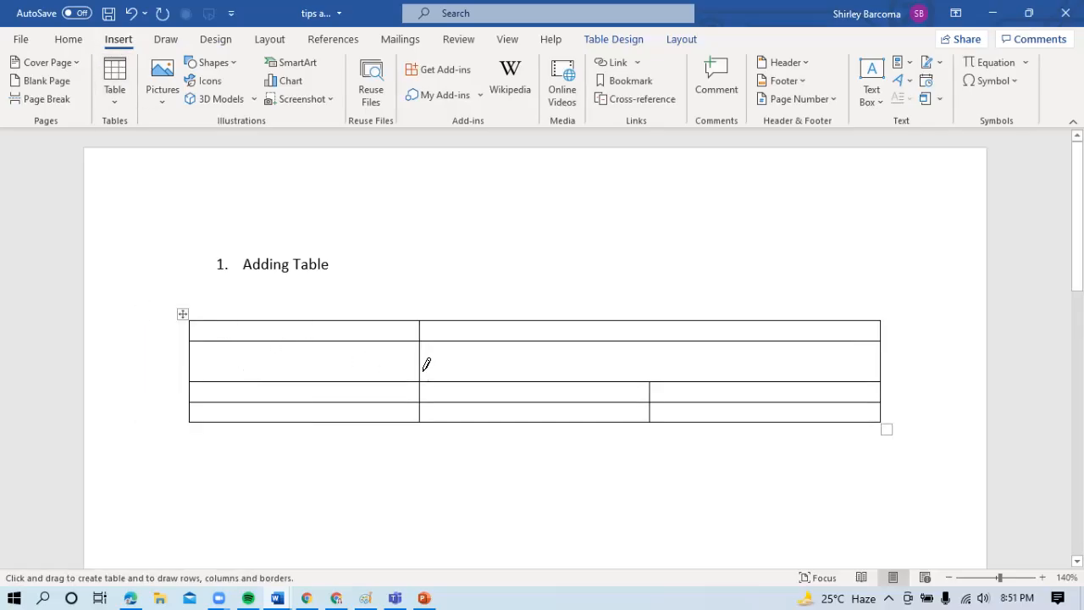
mouse_move(422, 356)
mouse_down()
mouse_move(717, 378)
mouse_move(841, 356)
mouse_up()
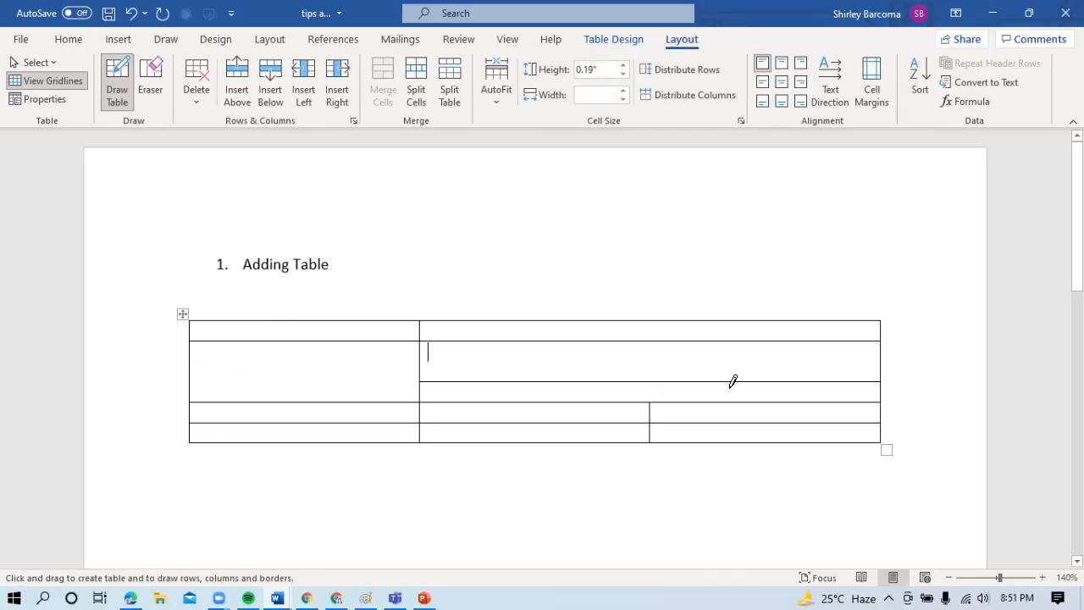
key(Escape)
- Reduce the upper part of the split cell to a height of 0.24" and delete its extra empty line
drag(629, 382, 630, 367)
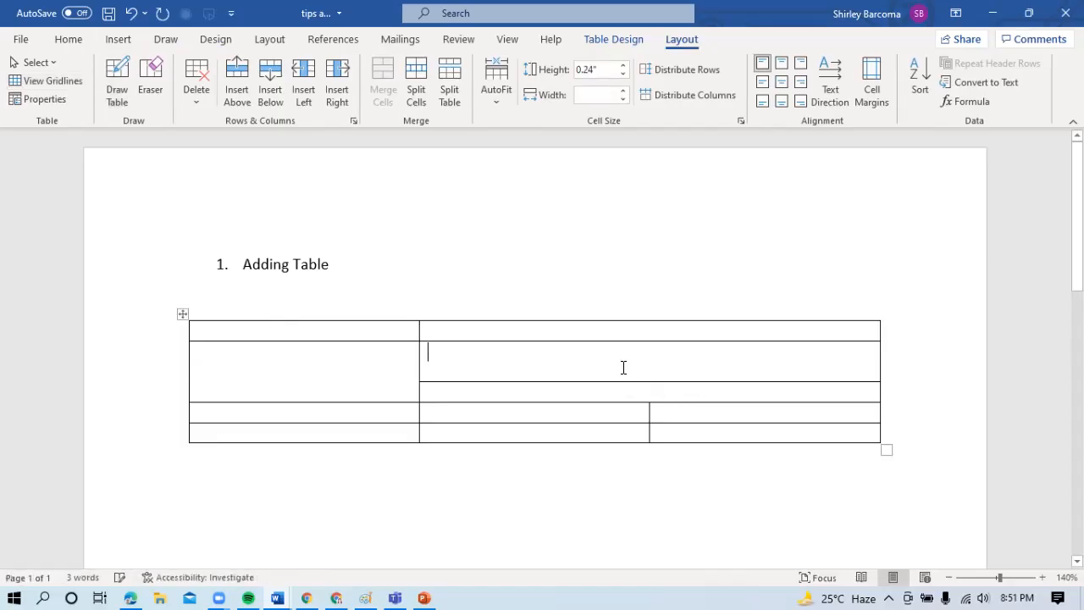
key(BackSpace)
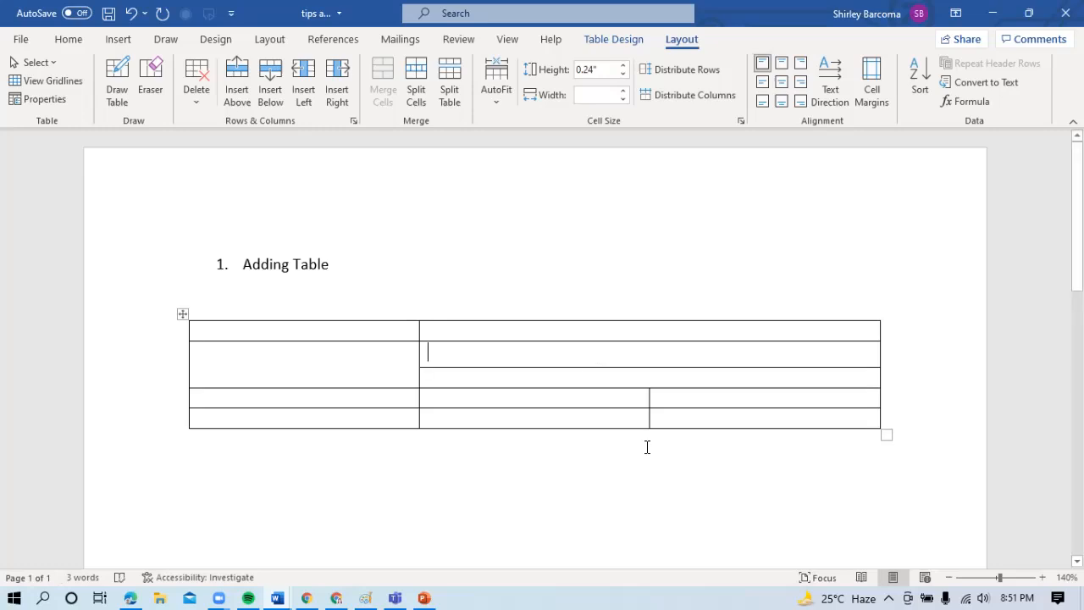
- Create a three-column table below the first one from a line of plus signs and hyphens, with the third column widest
click(843, 450)
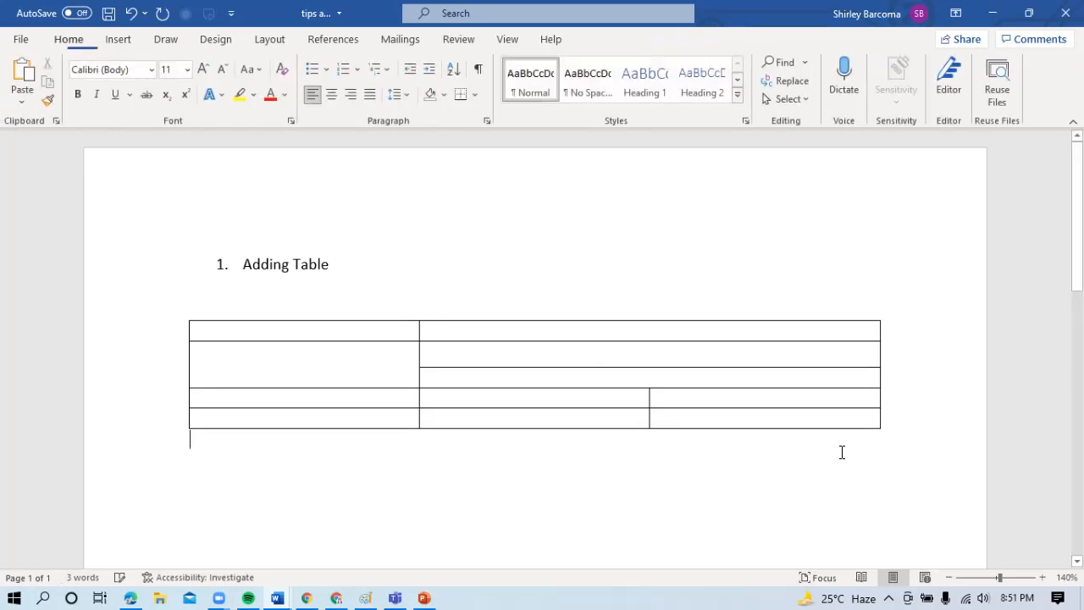
key(Return)
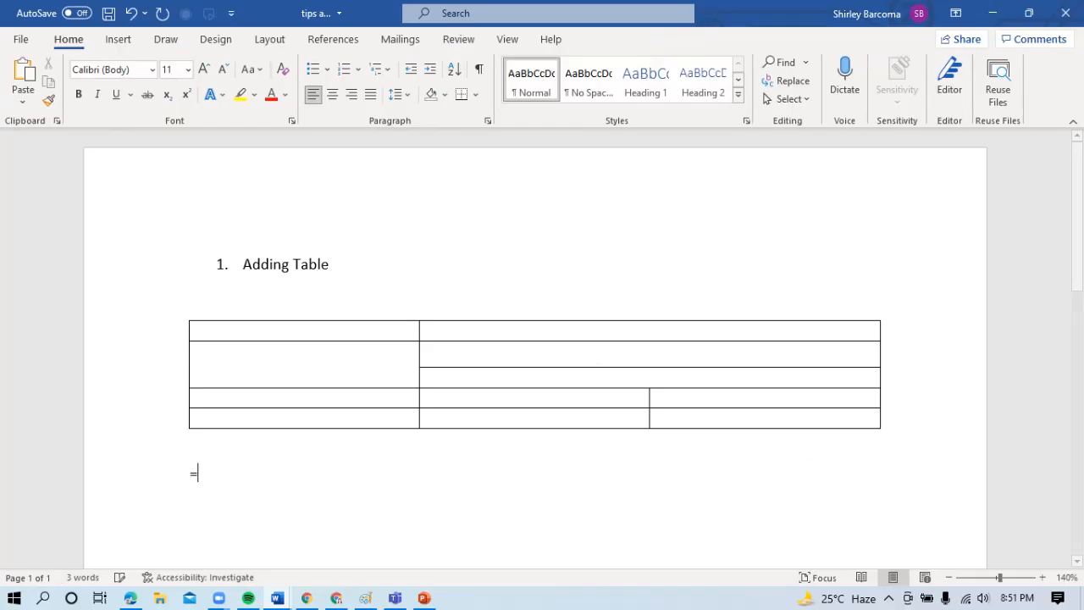
text(+)
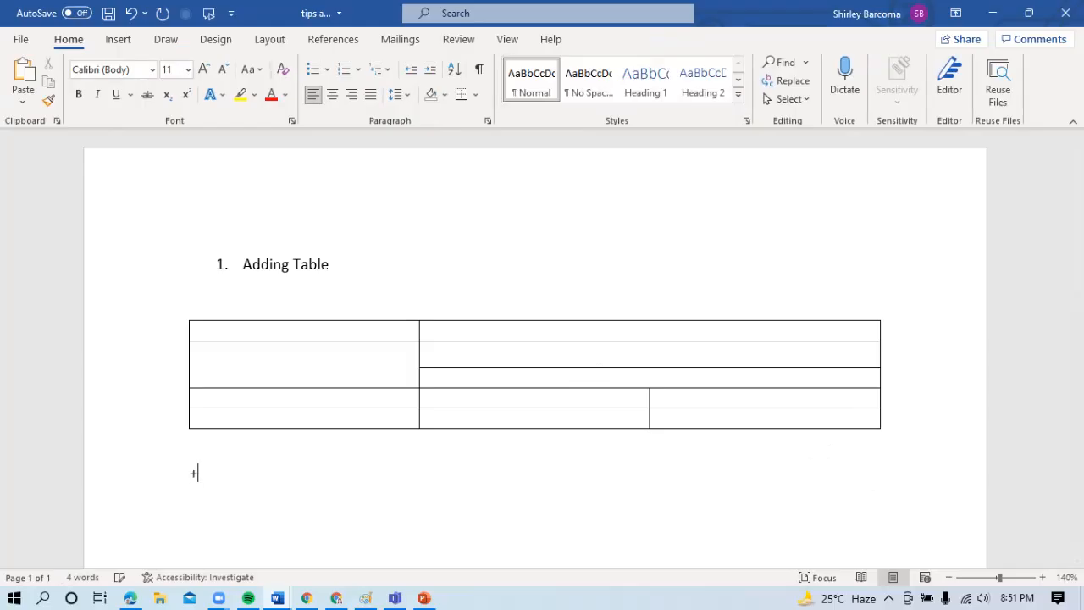
text(------------------+-------------------+)
key(BackSpace)
text(------------------------------------------+)
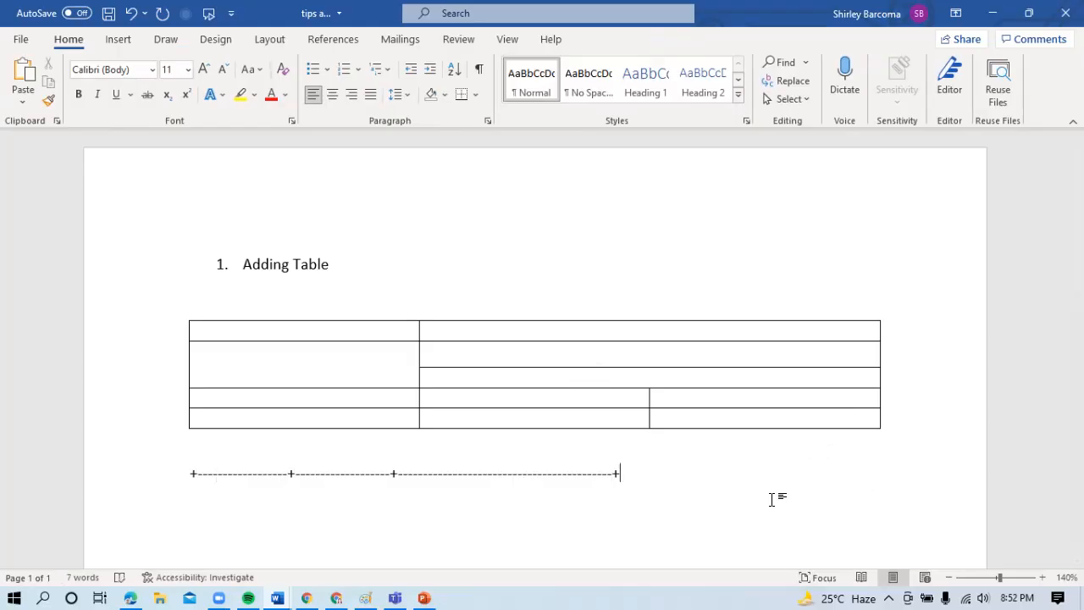
key(Return)
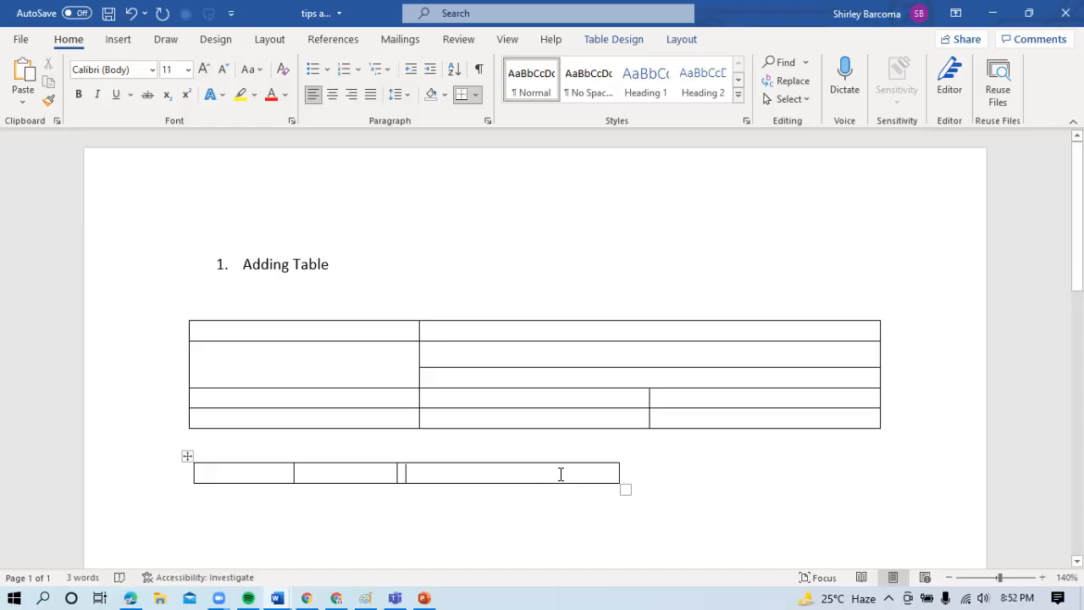
- Extend the new three-column table to four rows
key(Tab)
key(Tab)
key(Tab)
key(Tab)
key(Tab)
key(Tab)
key(Tab)
- Create a two-column table with roughly equal columns below the second table from a line of plus signs and hyphens
scroll(449, 394, down, 3)
click(403, 418)
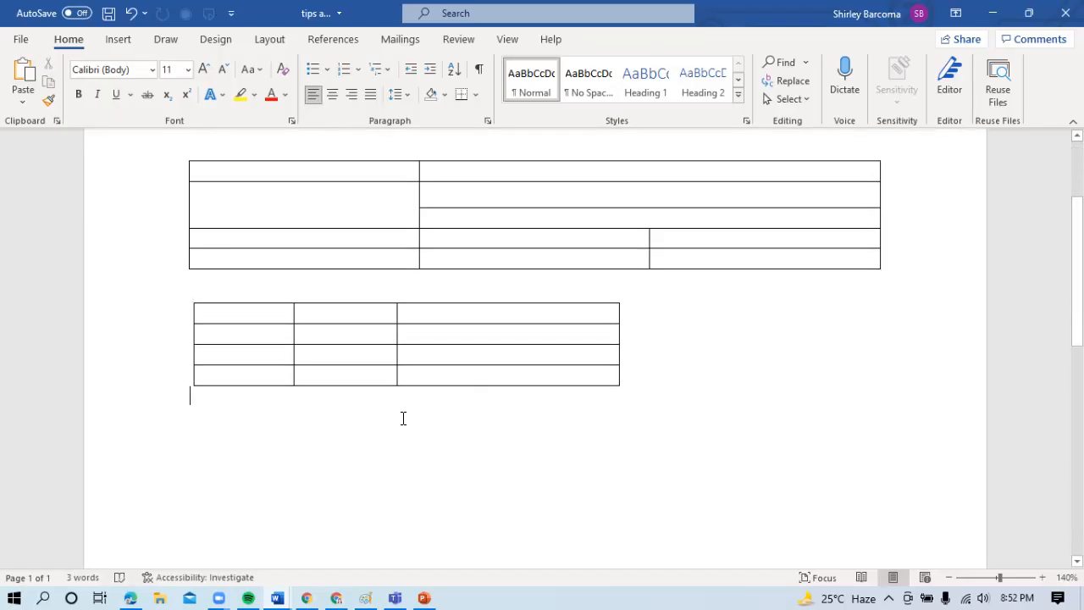
key(Return)
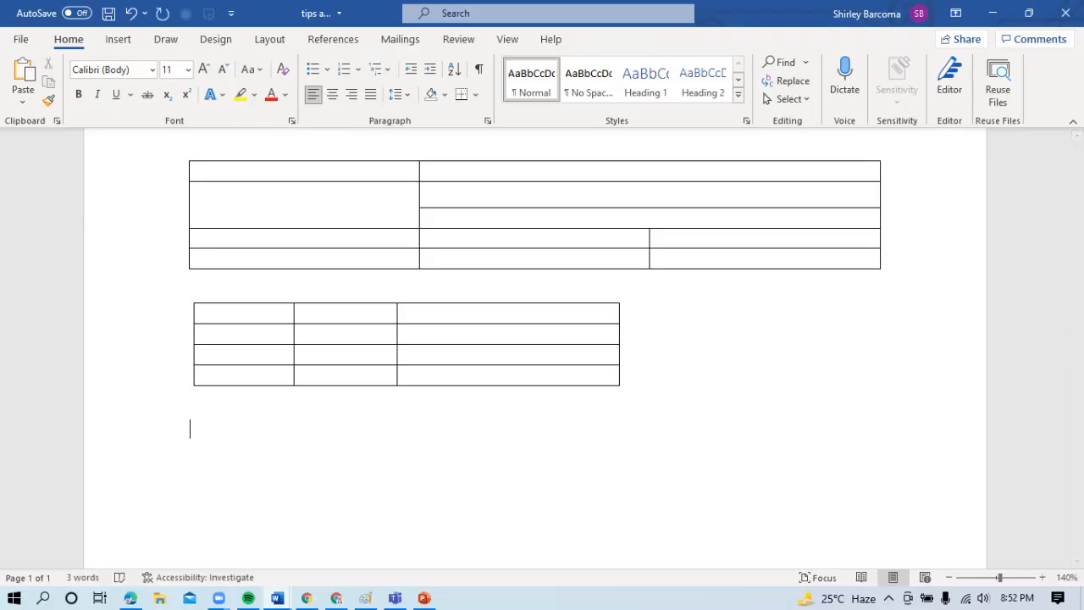
text(+----------------------------------------------------+--------------------------------------------------+)
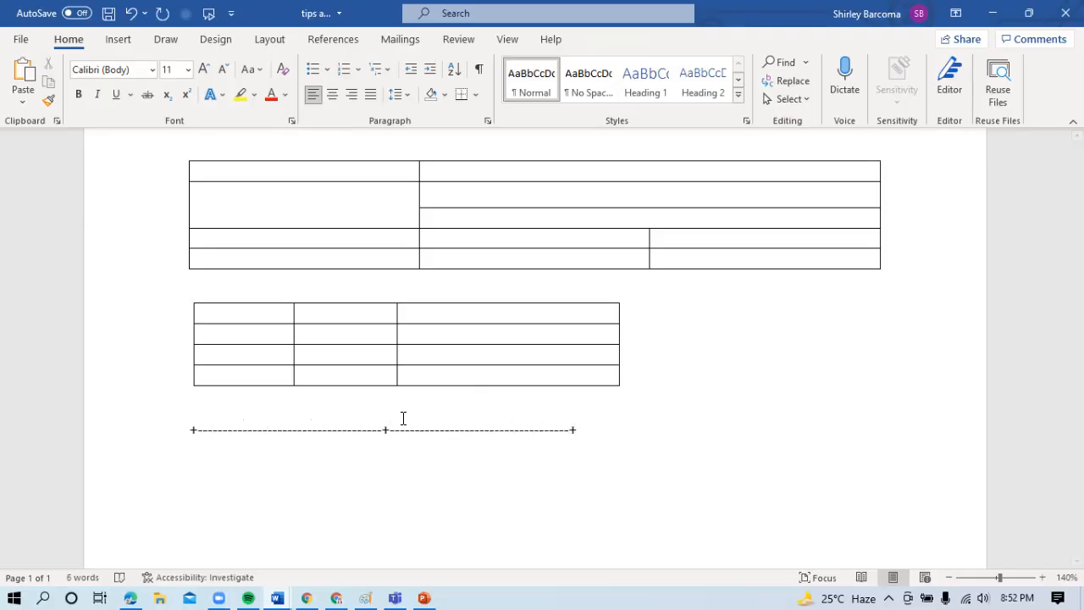
key(Return)
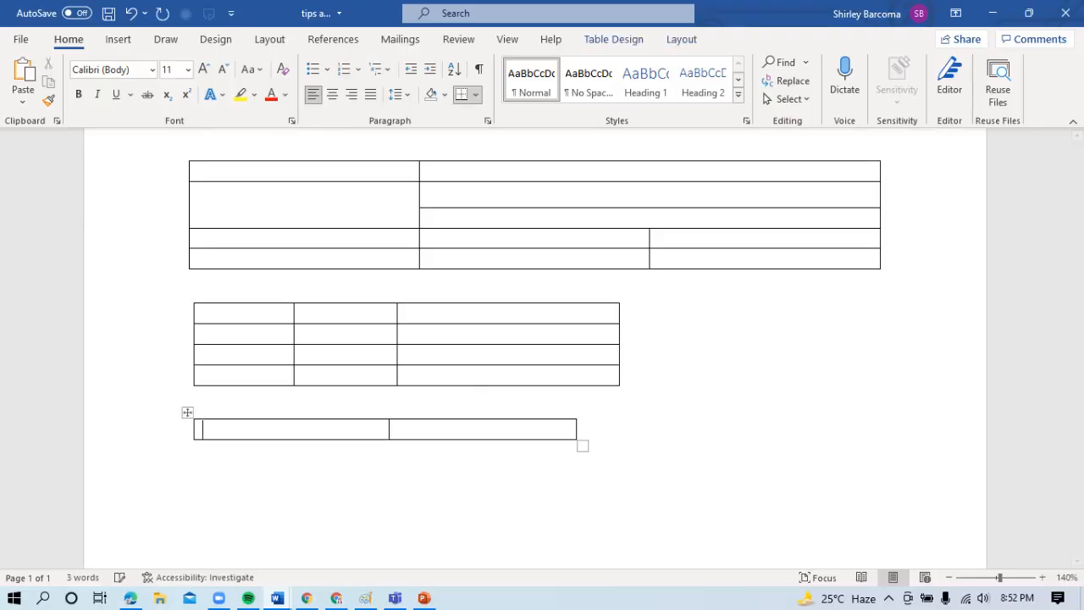
- Extend the two-column table to five rows
key(Tab)
key(Tab)
key(Tab)
key(Tab)
key(Tab)
key(Tab)
key(Tab)
key(Tab)
key(Tab)
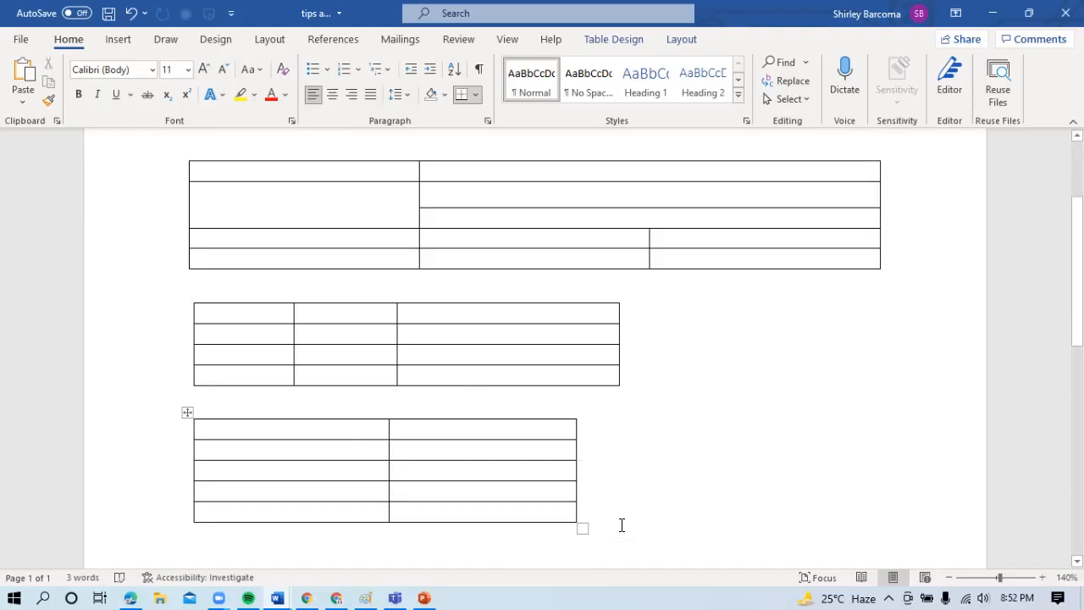
- Enter "Adding Lines" as numbered item 2 below the last table, then end the list with an empty line
scroll(1076, 339, down, 2)
scroll(565, 413, down, 2)
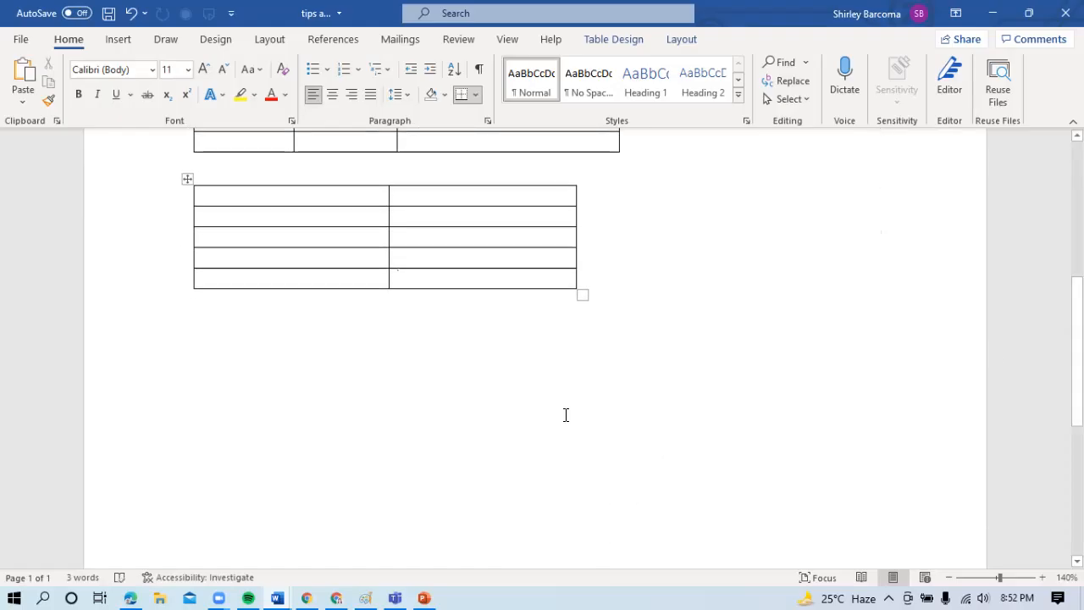
click(326, 370)
text(2.)
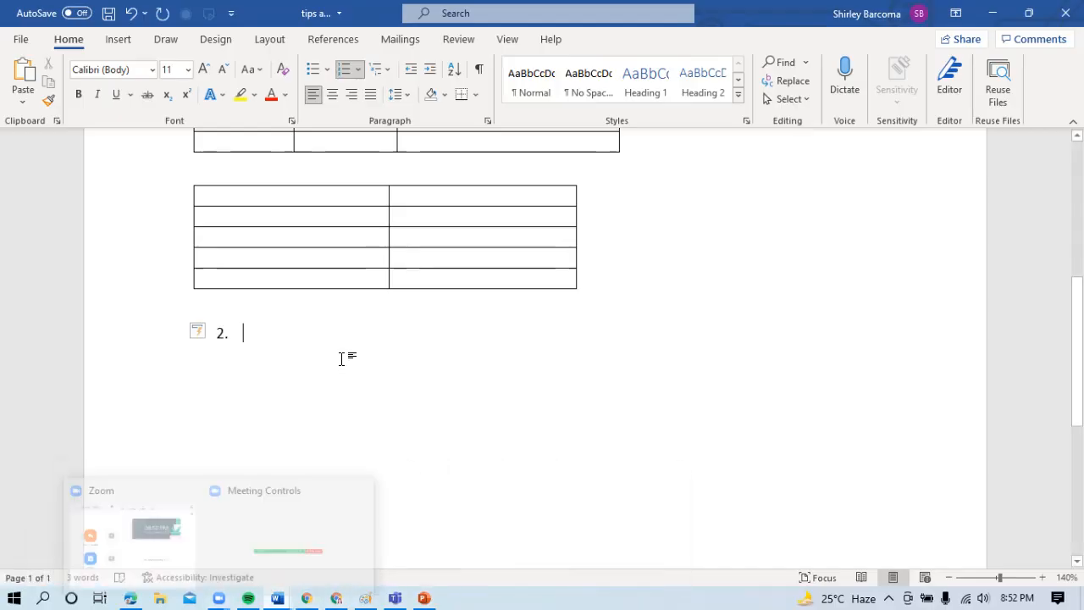
text(Add)
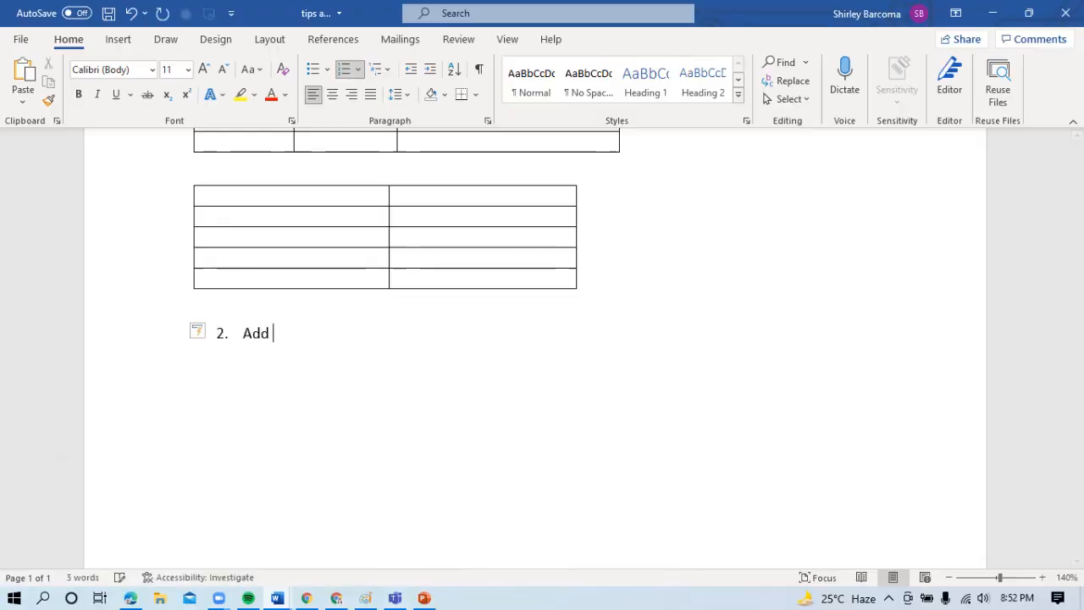
text(ing Lines)
key(Return)
key(BackSpace)
key(BackSpace)
key(Return)
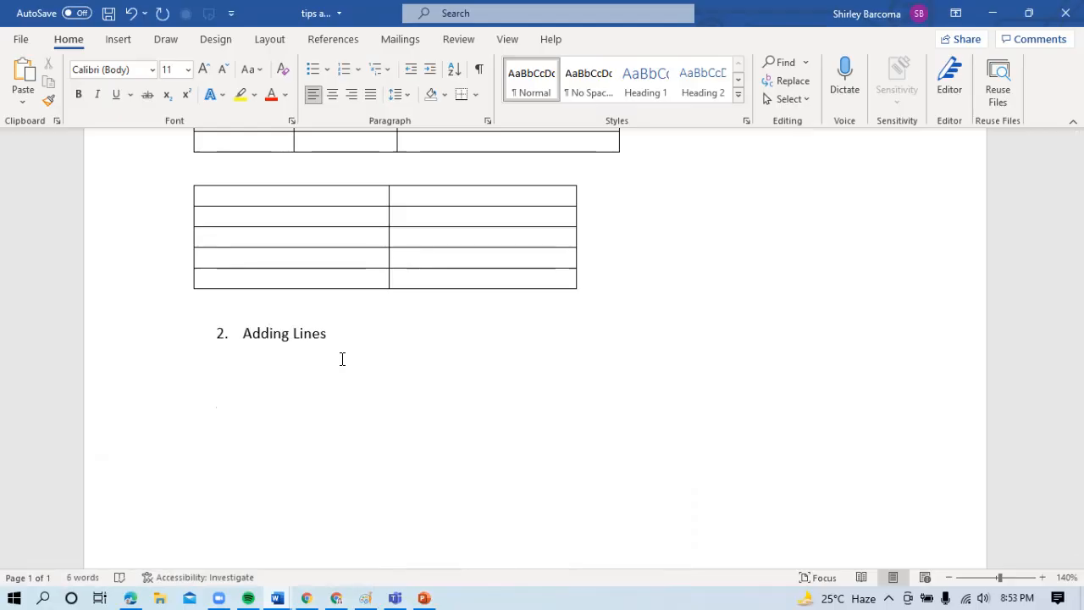
- Create a dotted horizontal line under "Adding Lines" from three asterisks
text(***)
key(Return)
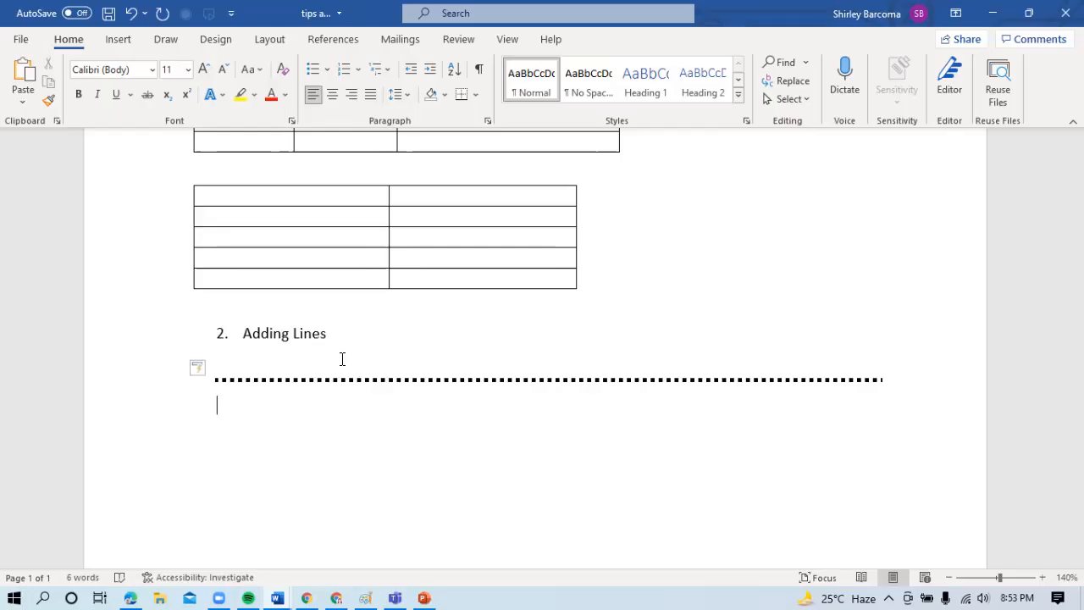
- Discard the typed underscores and create a thin single horizontal line below the dotted one from three hyphens
text(____)
key(BackSpace)
key(BackSpace)
key(BackSpace)
key(BackSpace)
text(---)
key(Return)
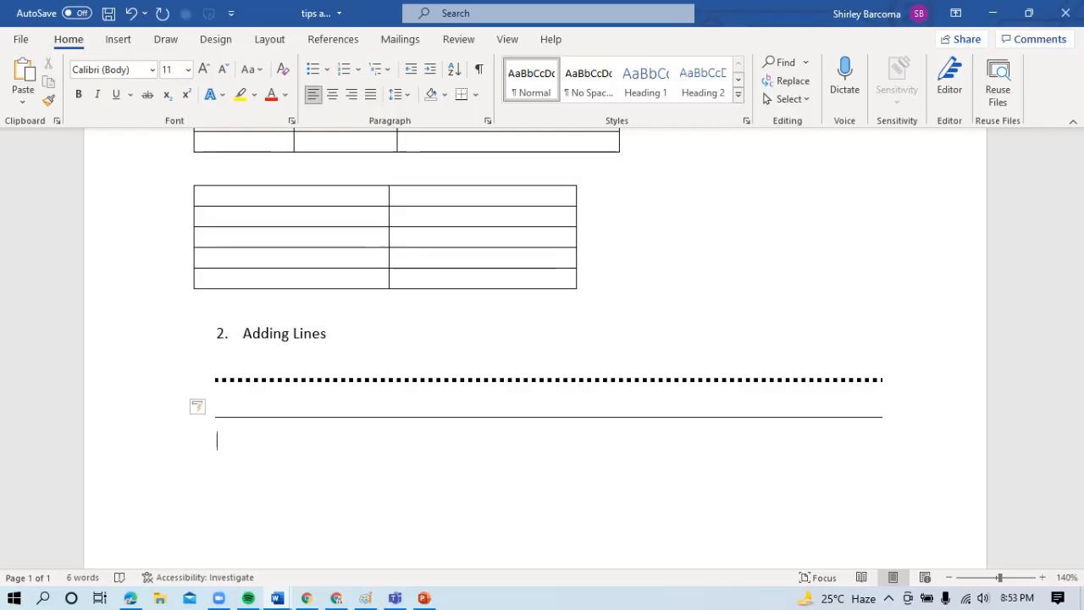
- Create a double horizontal line below the single one from three equal signs
text(===)
key(Return)
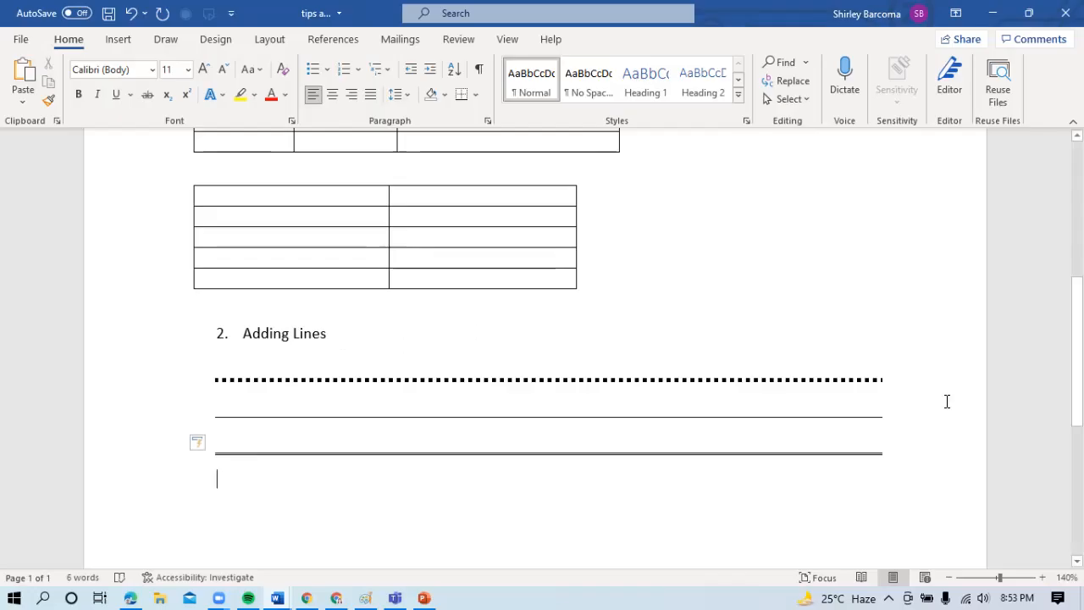
scroll(542, 339, down, 5)
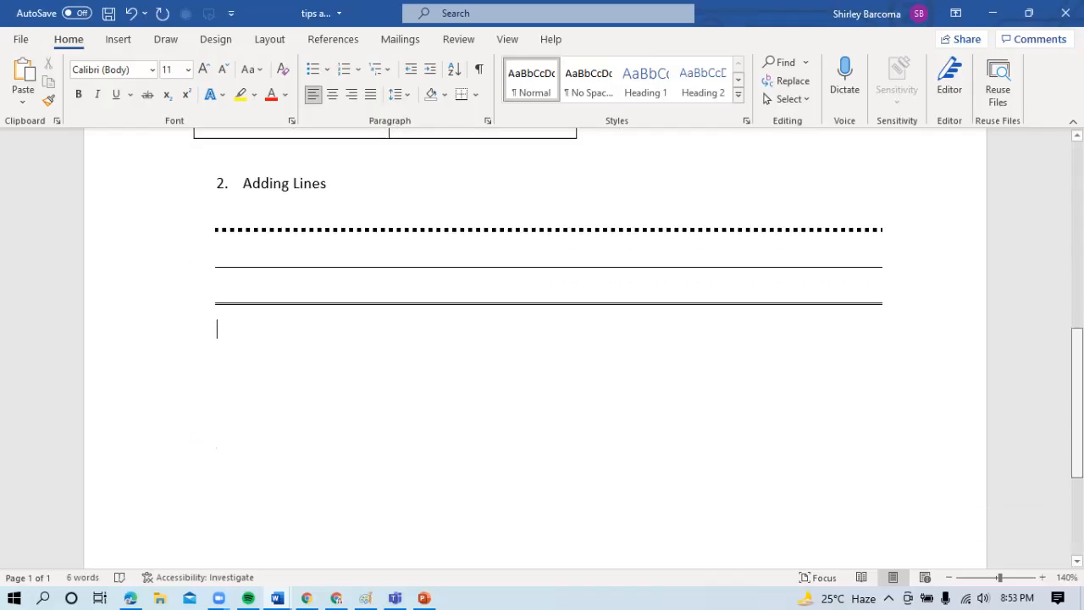
- Enter "Generate arrow" as numbered item 3 below the double line, then end the list with empty lines
scroll(995, 438, up, 2)
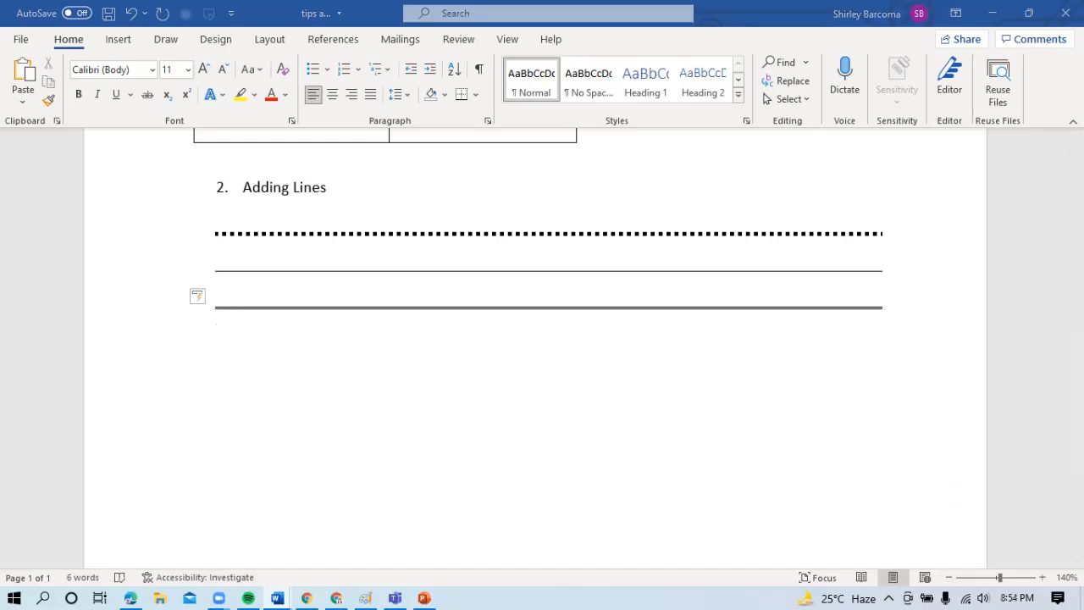
click(235, 387)
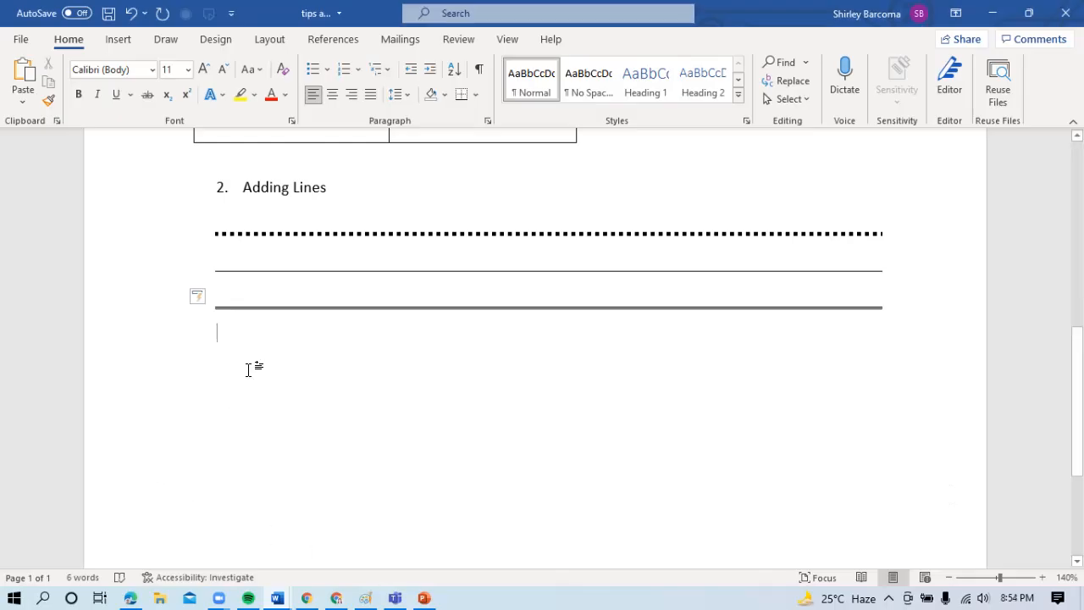
text(3.)
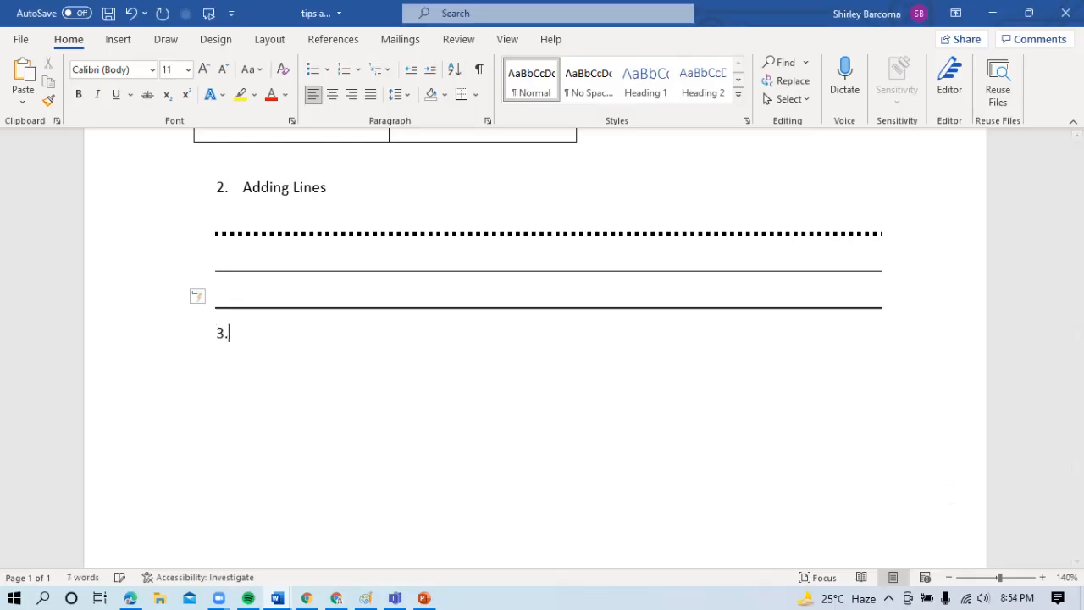
text( gen)
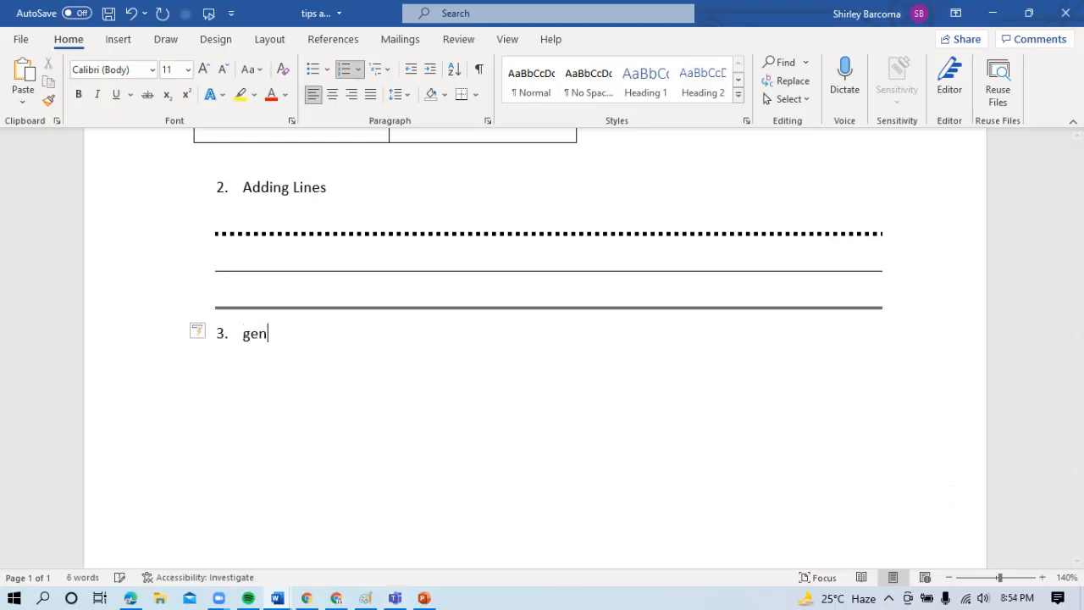
text(erati)
key(BackSpace)
text(e arr)
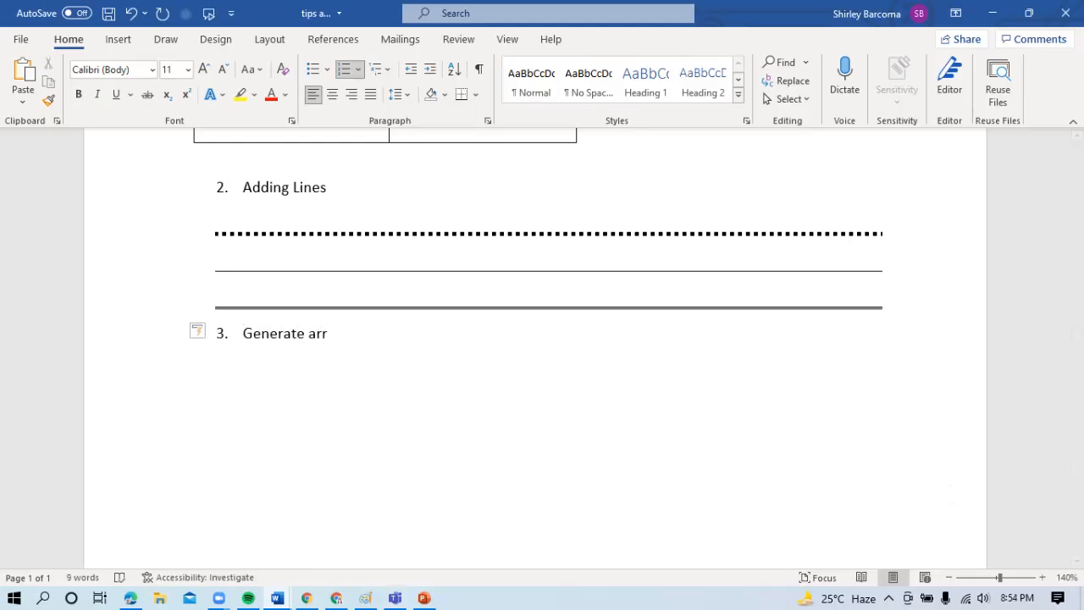
text(ow)
key(Return)
key(BackSpace)
key(BackSpace)
key(Return)
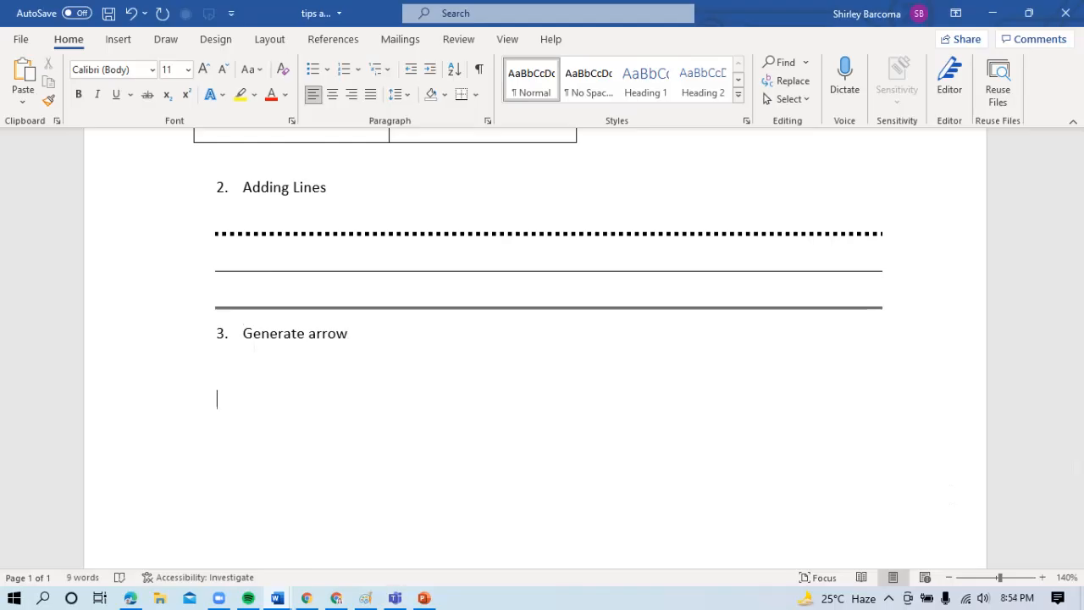
- Create two bold right arrows from "==>" on the line below "Generate arrow"
click(217, 366)
text(==>)
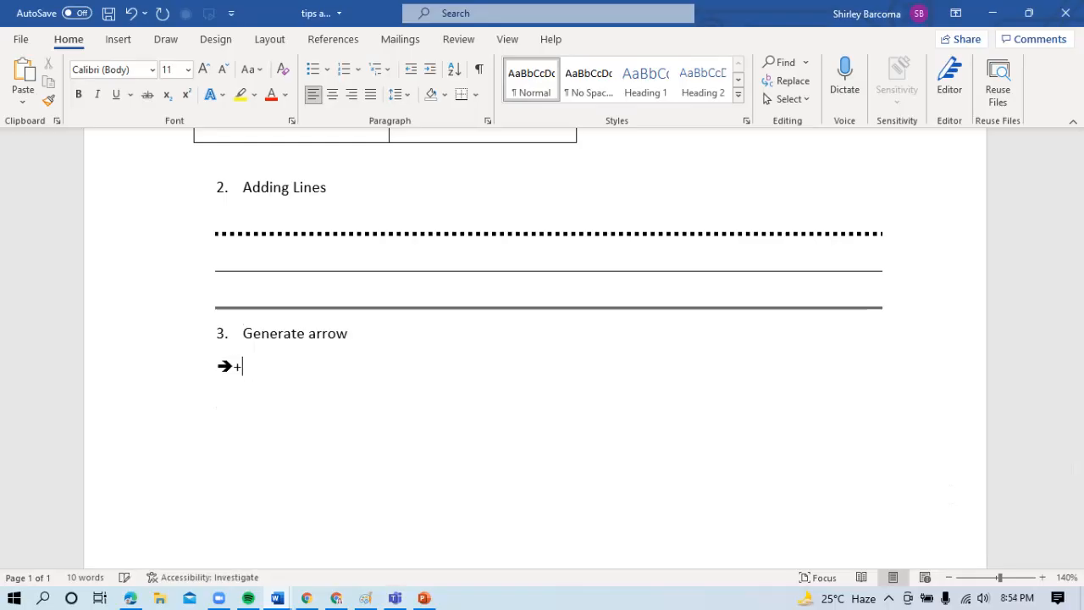
mouse_move(224, 365)
text(==>)
- Add three bold left arrows from "<==" after the right arrows, correcting the mistyped characters
text(<--)
key(BackSpace)
key(BackSpace)
text(==<==)
- Add two hollow double-headed arrows from "<=>" after the left arrows and end the line
text(<+)
key(BackSpace)
text(==<+)
key(BackSpace)
text(+)
key(BackSpace)
text(=><=>)
key(Return)
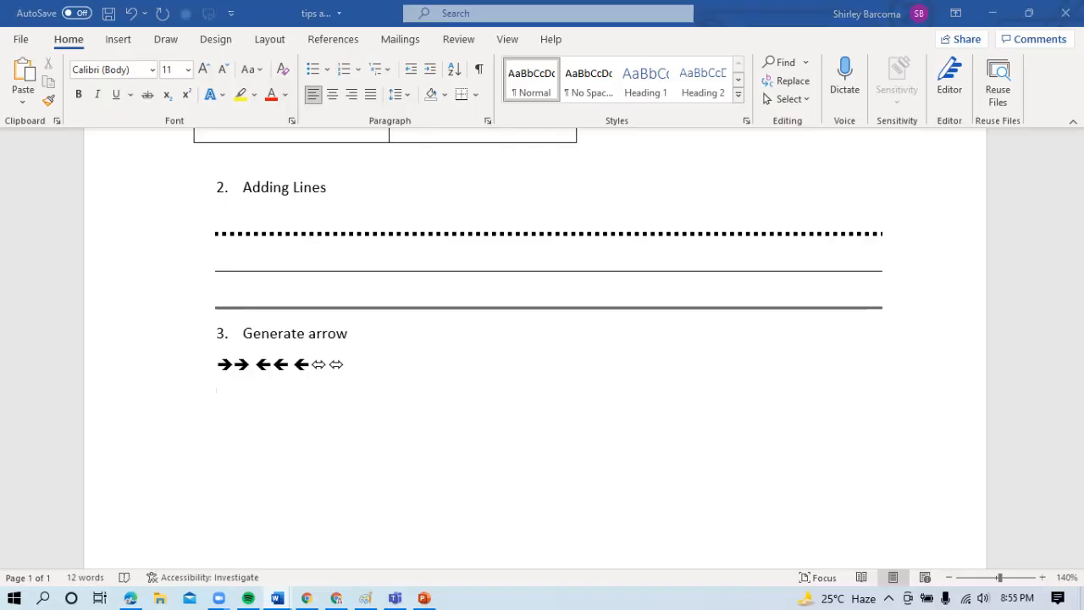
- Try to turn "=>" into a hollow right-arrow bullet below the row of arrows
click(238, 428)
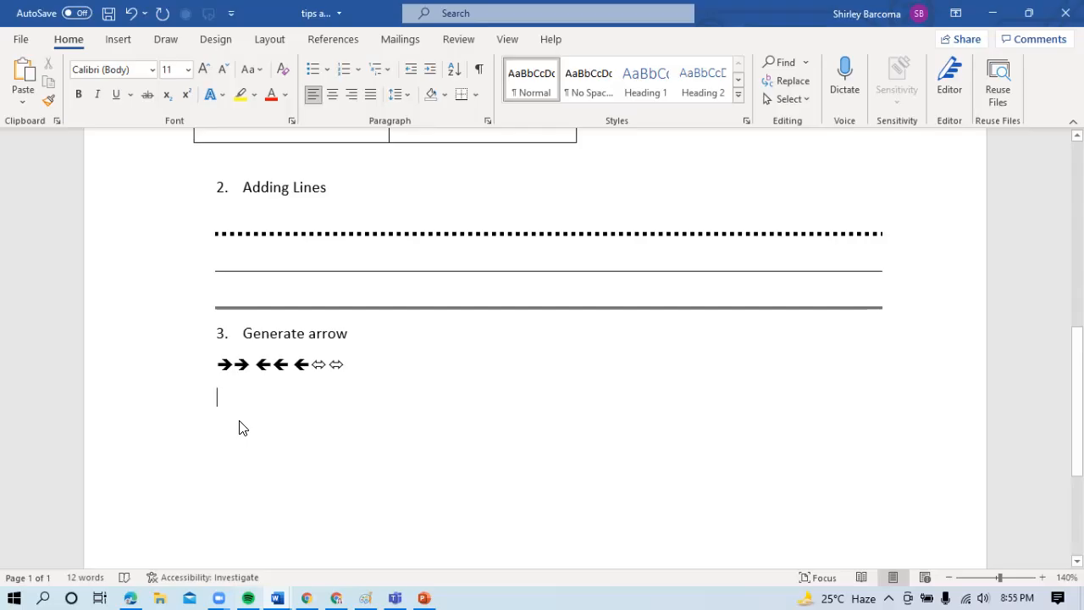
text(=)
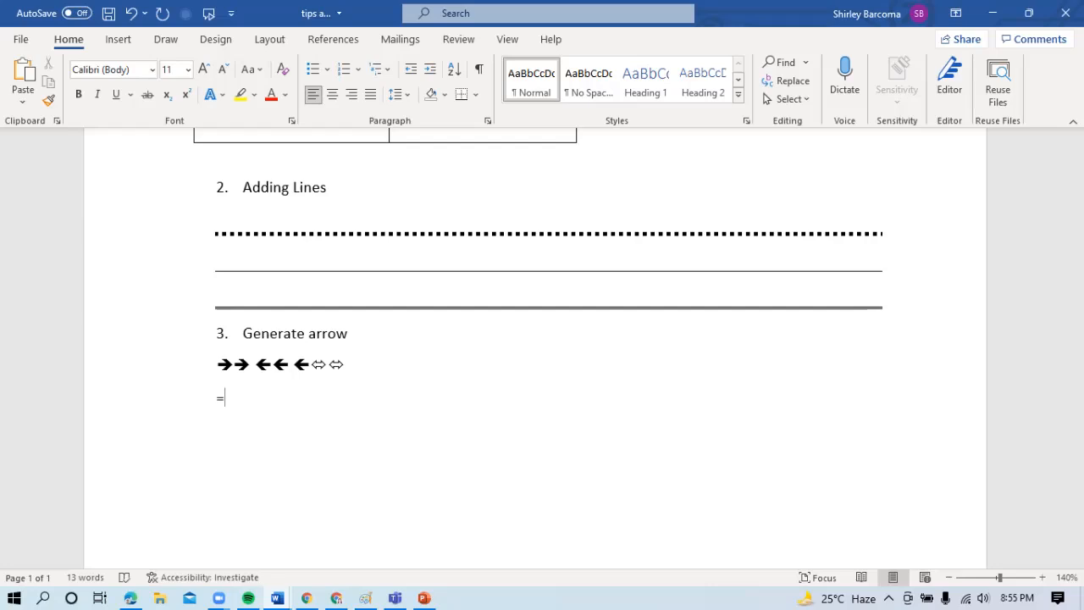
text(>)
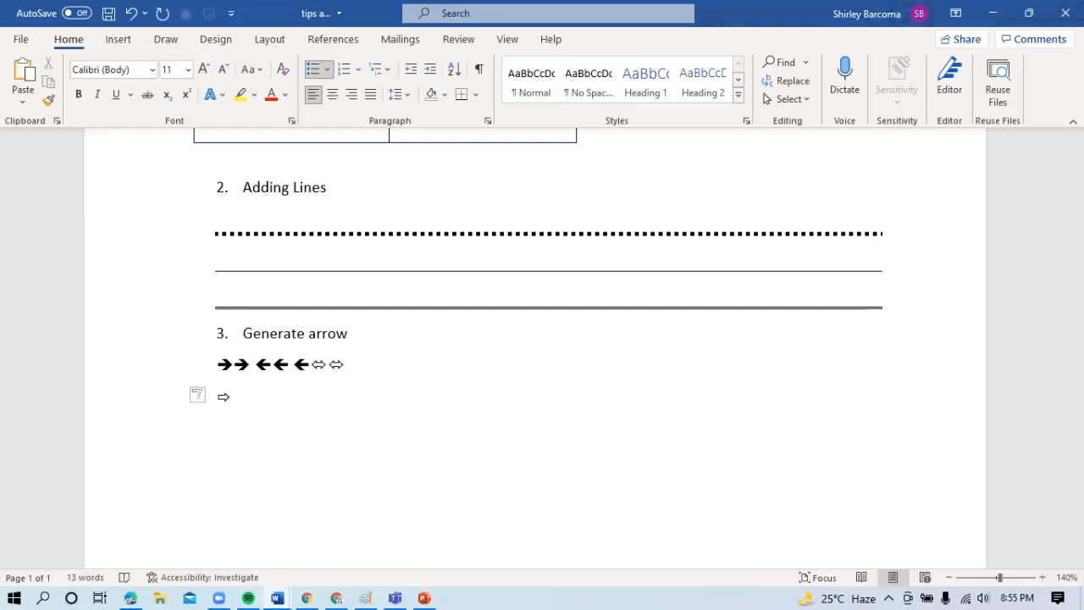
text( =>)
key(BackSpace)
key(BackSpace)
key(BackSpace)
key(BackSpace)
key(BackSpace)
text(=>)
key(BackSpace)
key(BackSpace)
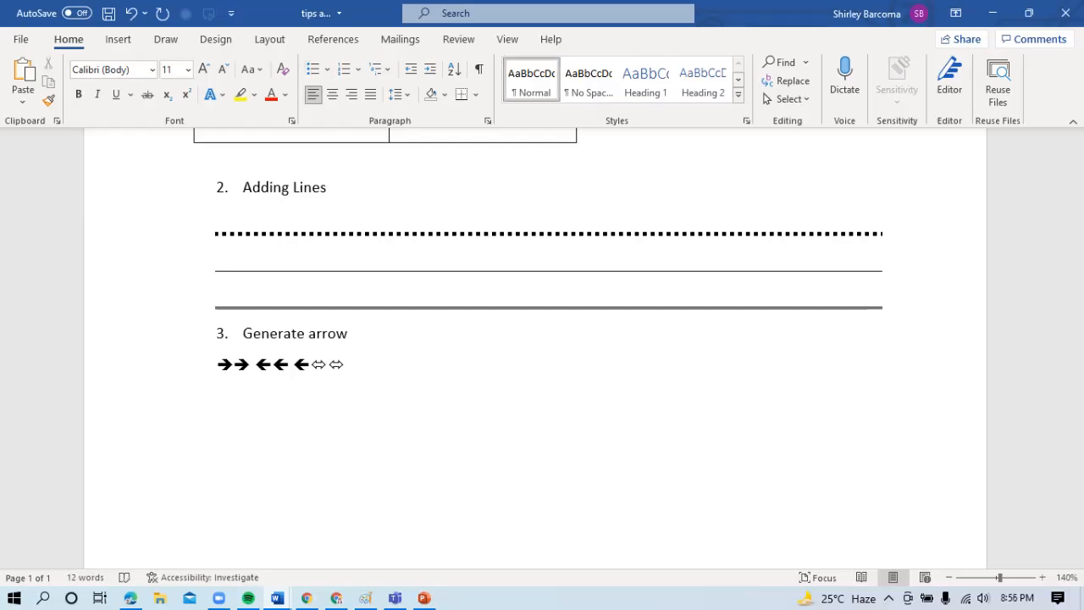
- Create a hollow right-arrow bullet from "=>" with the text "..", then end the bulleted list and leave an empty line
text(=> )
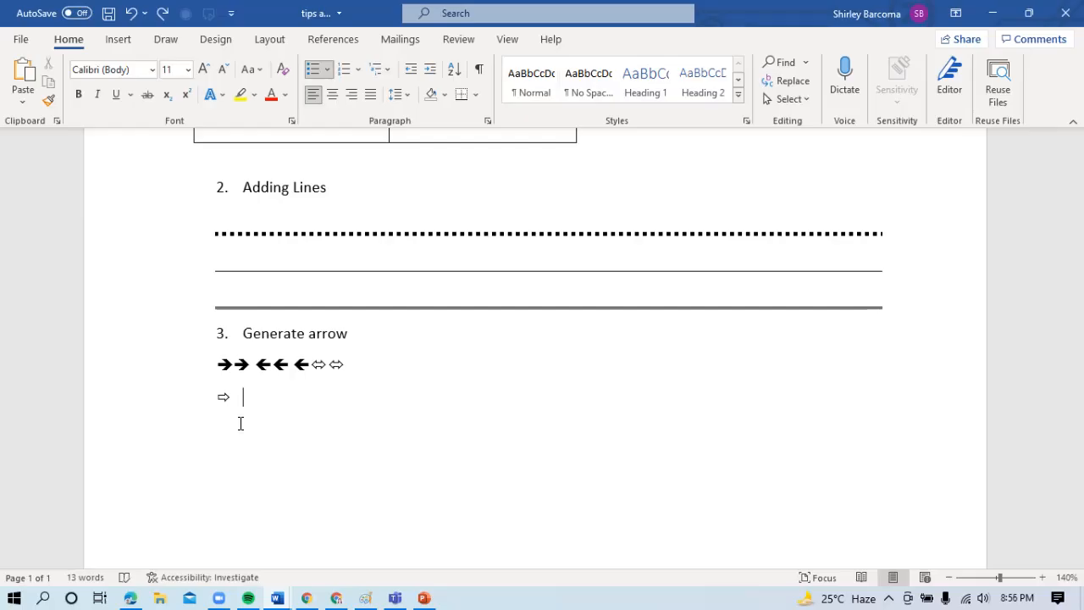
text(..)
key(Return)
key(Return)
key(Return)
- Enter "Creating copyright, register or trademark" as numbered item 4, then end the list with empty lines
text(3. )
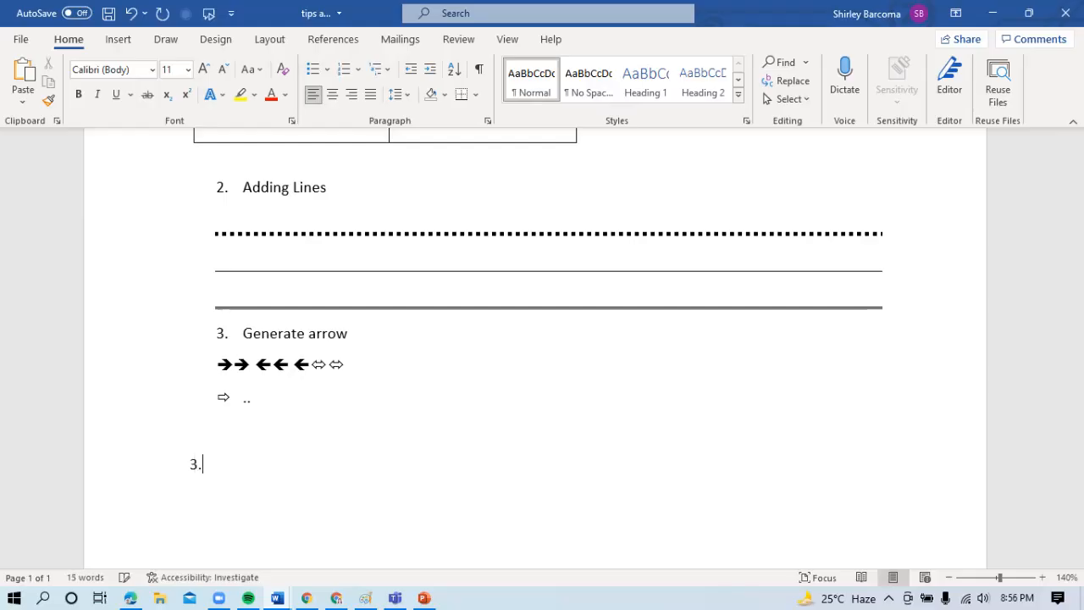
text(c)
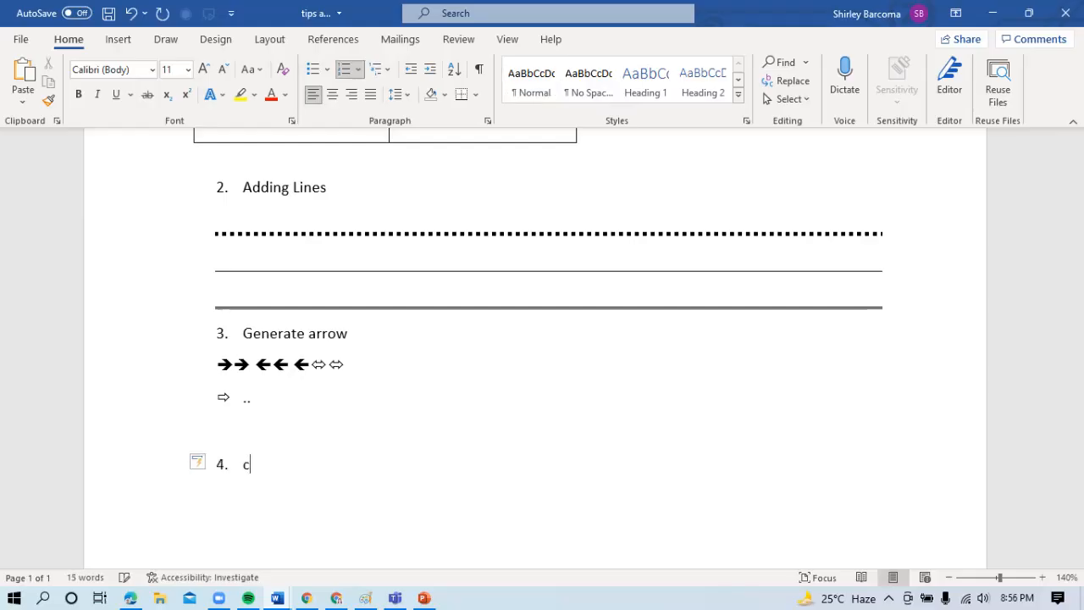
text(reating copyright)
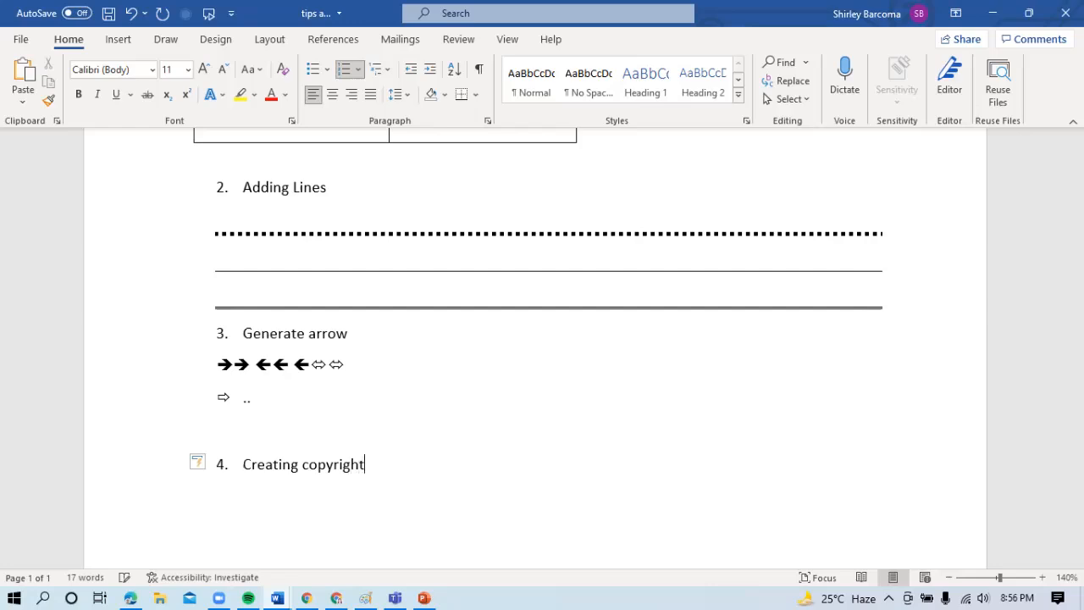
text(, register or trademark)
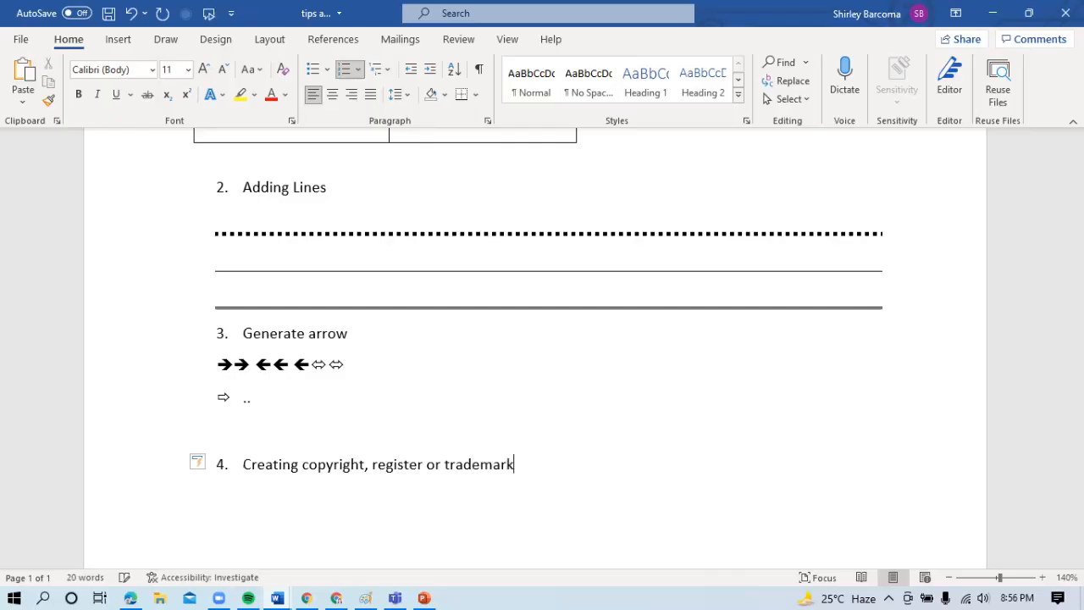
key(Return)
key(BackSpace)
key(BackSpace)
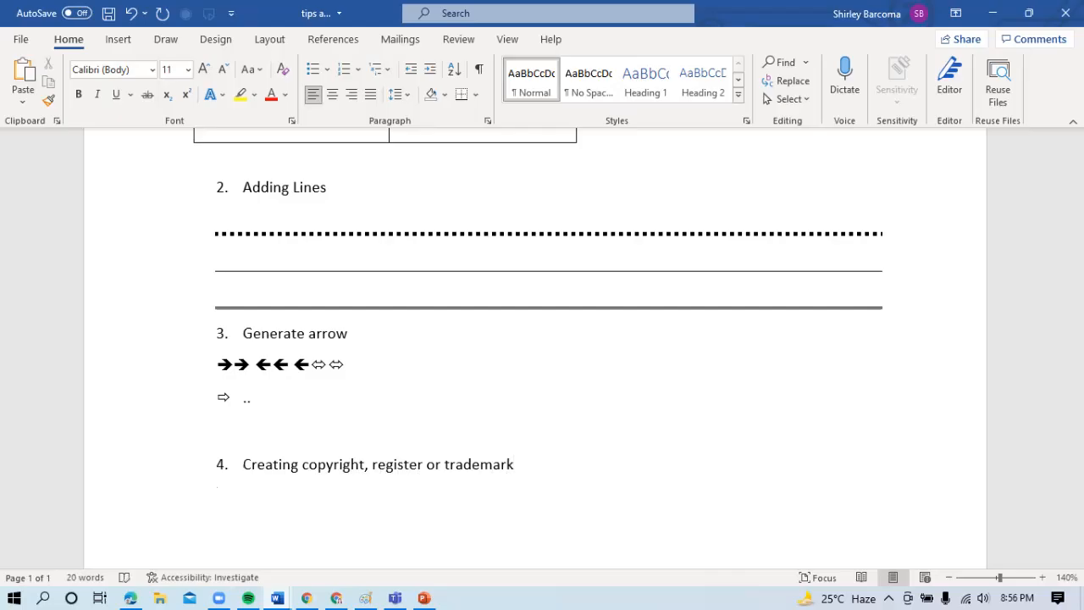
key(Return)
- Create a copyright symbol from "(c)" and, on the next line, a registered symbol from "(r)"
text((c))
key(Return)
text((r))
- Enlarge the view to 190% and create a trademark symbol from "(TM)" on a new line below the registered symbol
click(1043, 577)
click(1043, 577)
click(1043, 577)
click(1043, 577)
click(1043, 577)
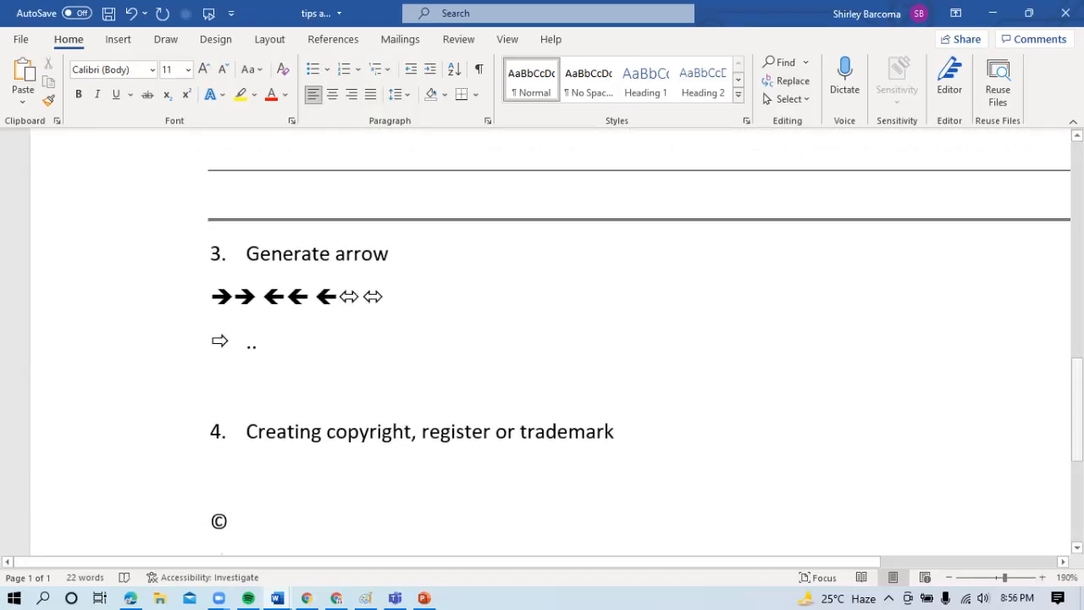
scroll(540, 477, down, 3)
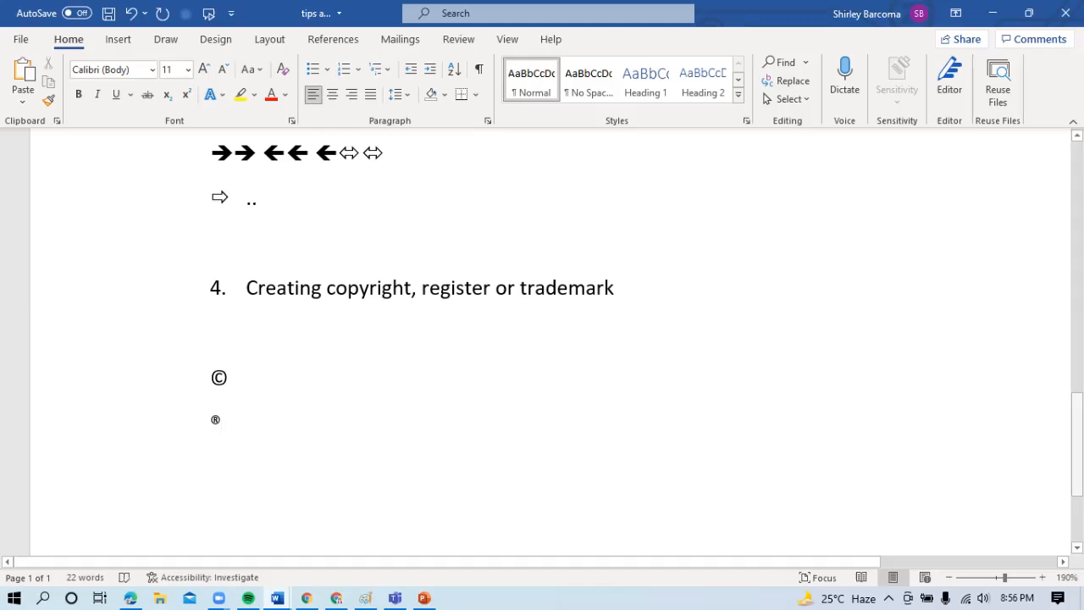
scroll(743, 440, down, 1)
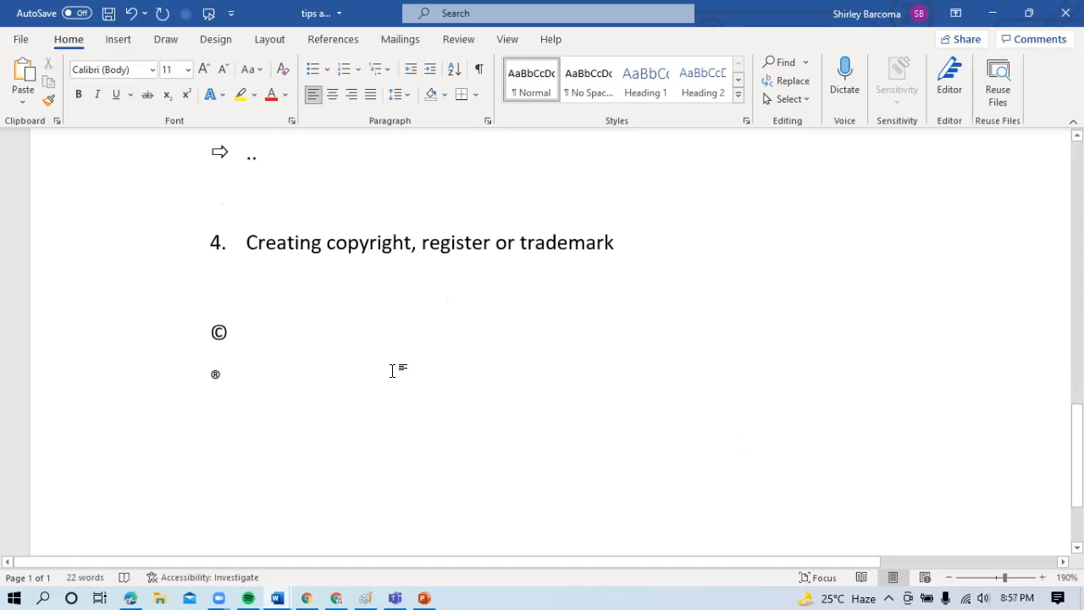
key(Return)
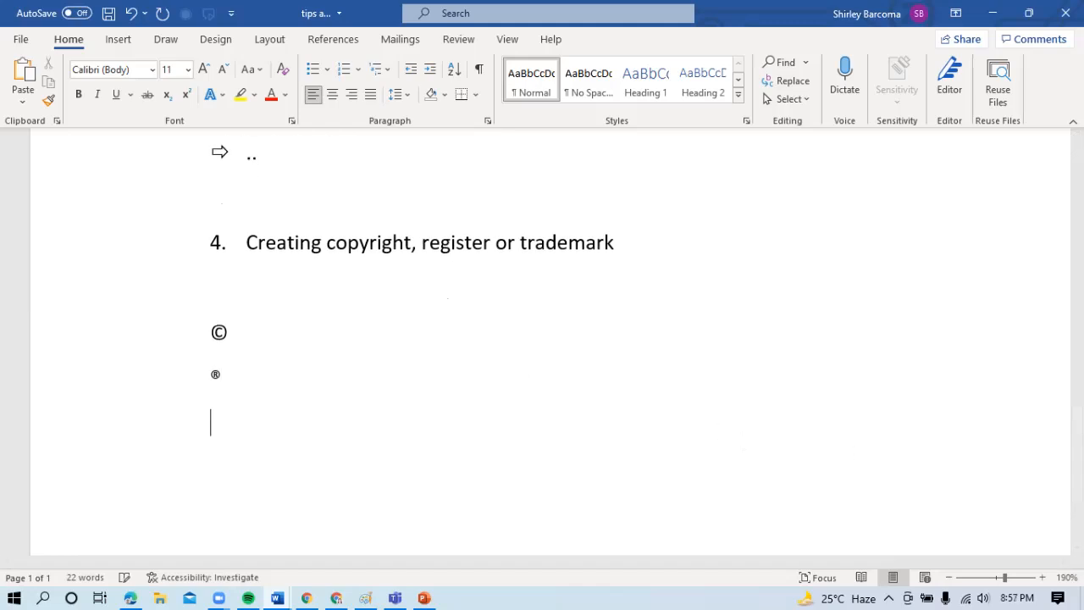
text((TM))
key(Return)
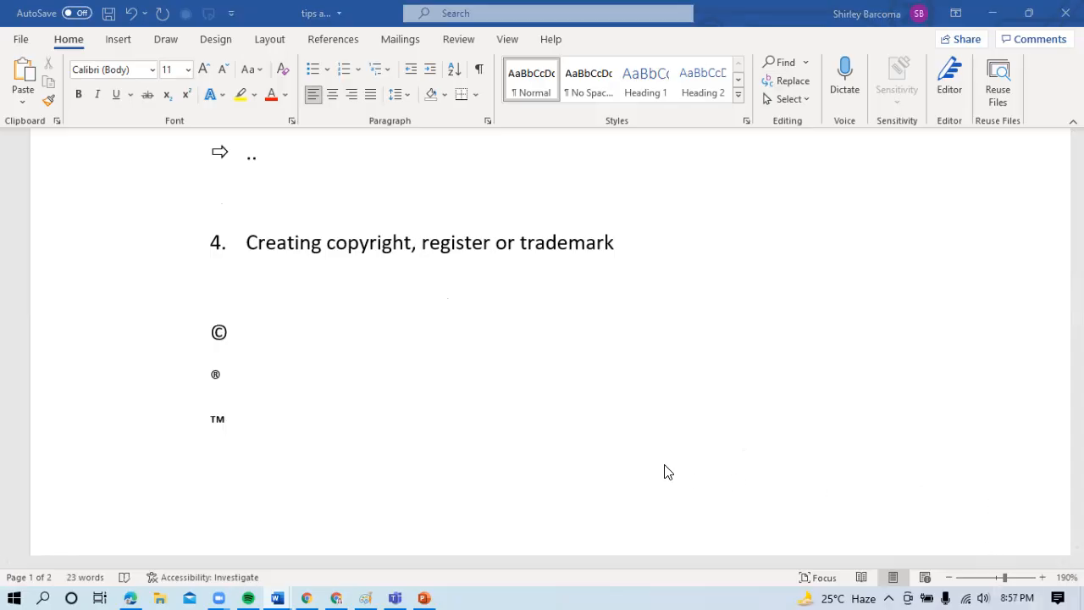
- Enter "Random text generation" as numbered item 5 below the trademark symbol and end the list
text(5. )
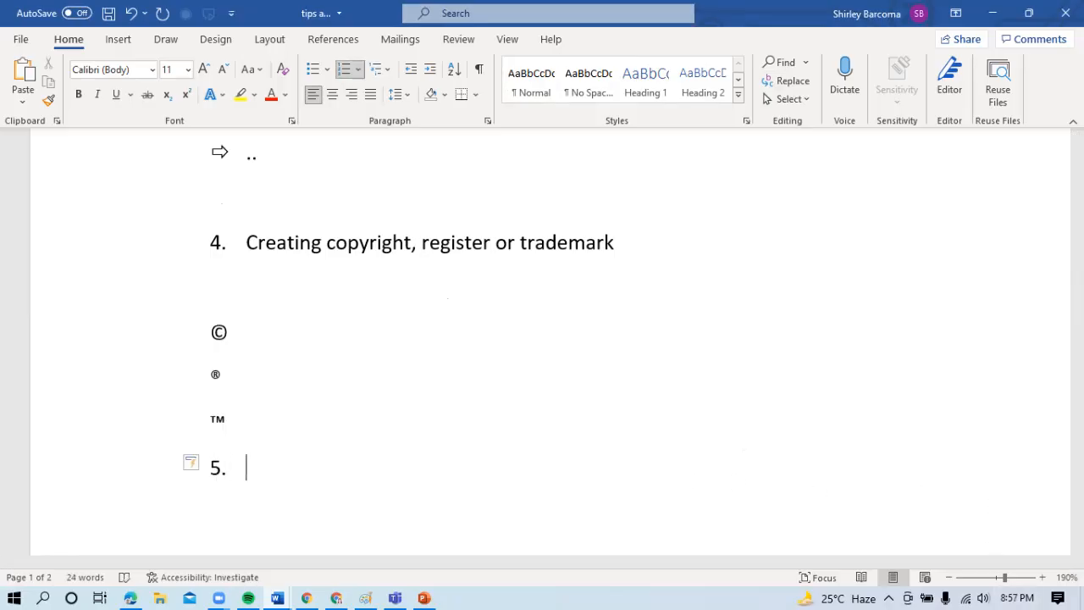
text(randon)
key(BackSpace)
key(BackSpace)
text(m t)
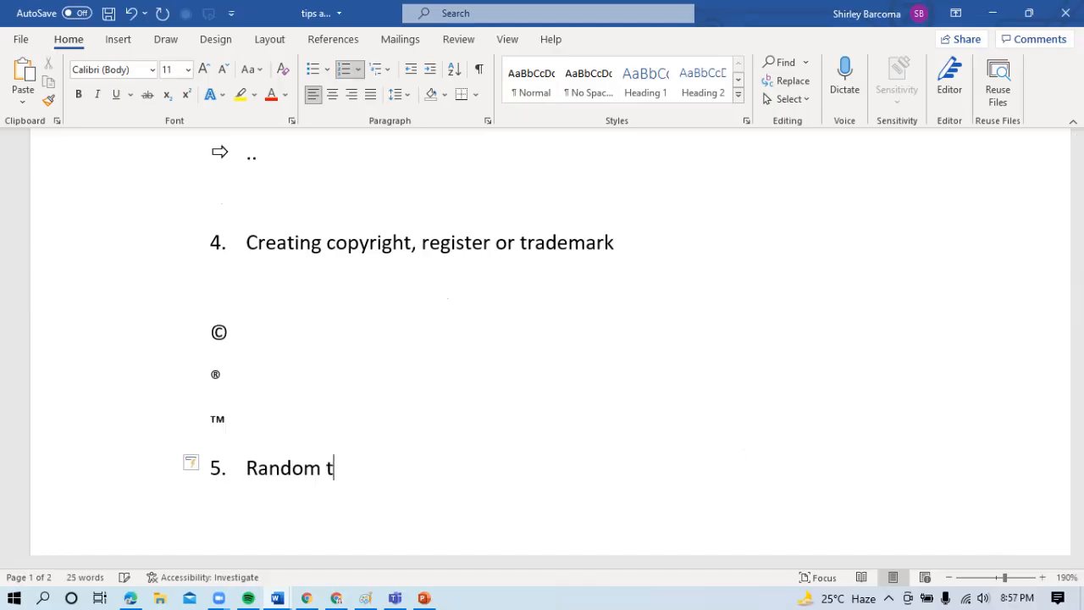
text(ext generation)
key(Return)
key(BackSpace)
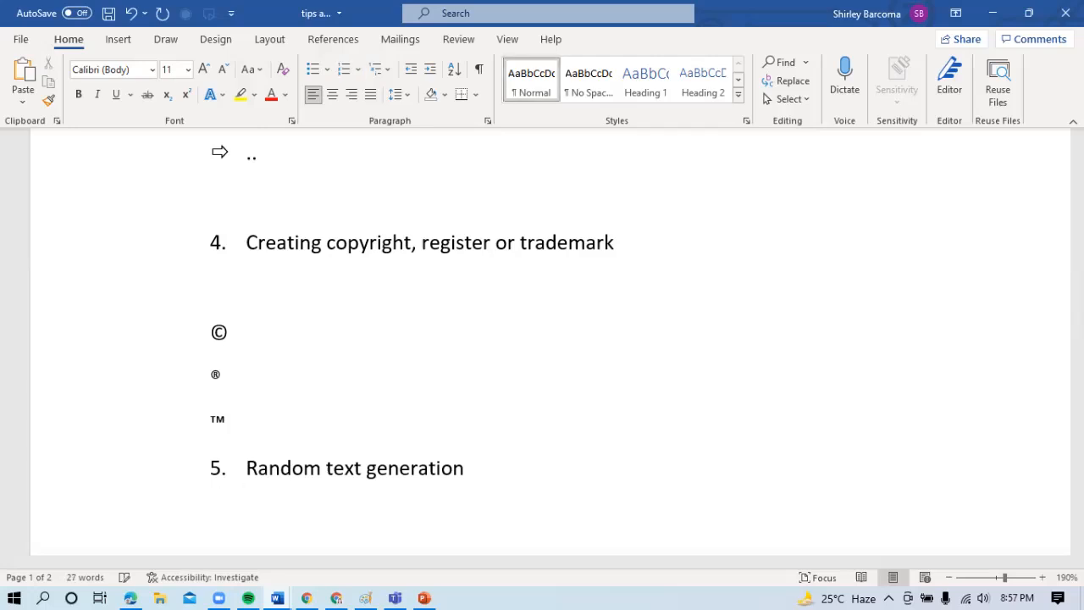
- Move the "Random text generation" item to the start of page 2 and continue on the empty line below it
key(ctrl+Return)
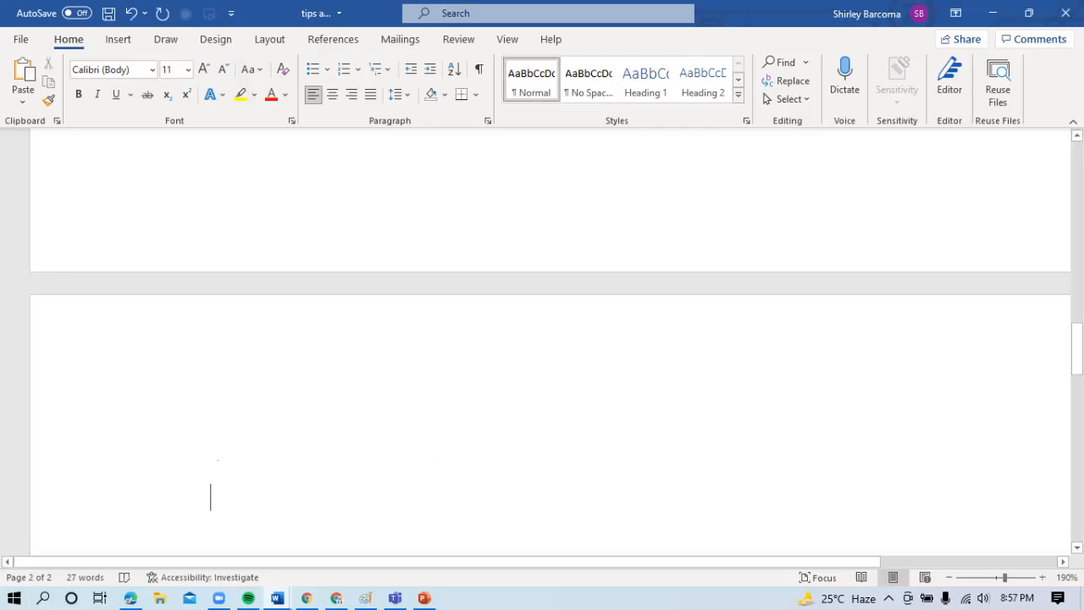
key(Up)
key(Up)
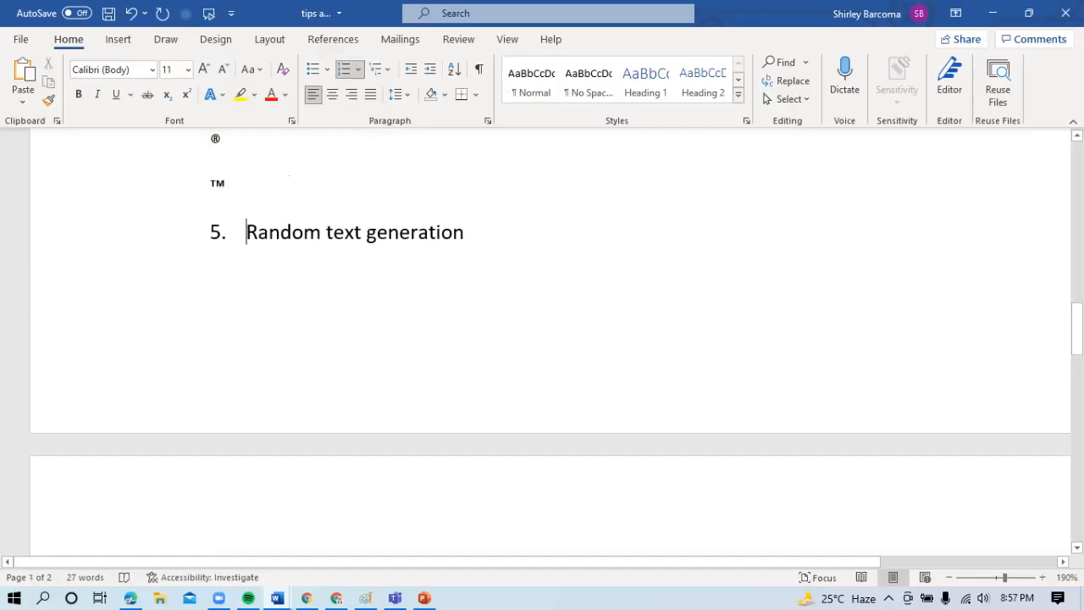
key(Up)
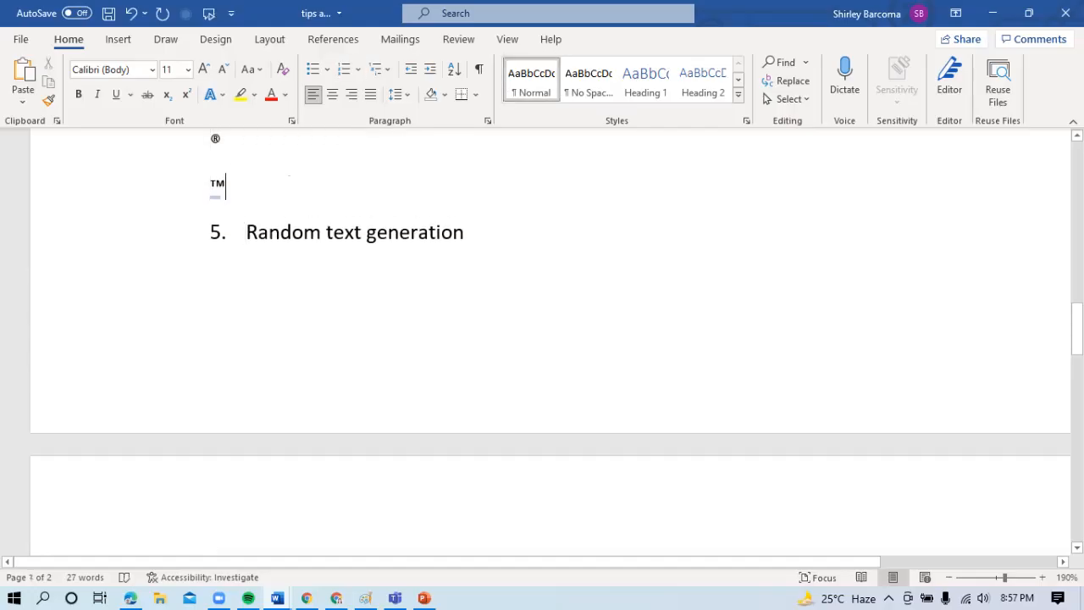
key(Down)
key(Up)
key(ctrl+z)
key(ctrl+End)
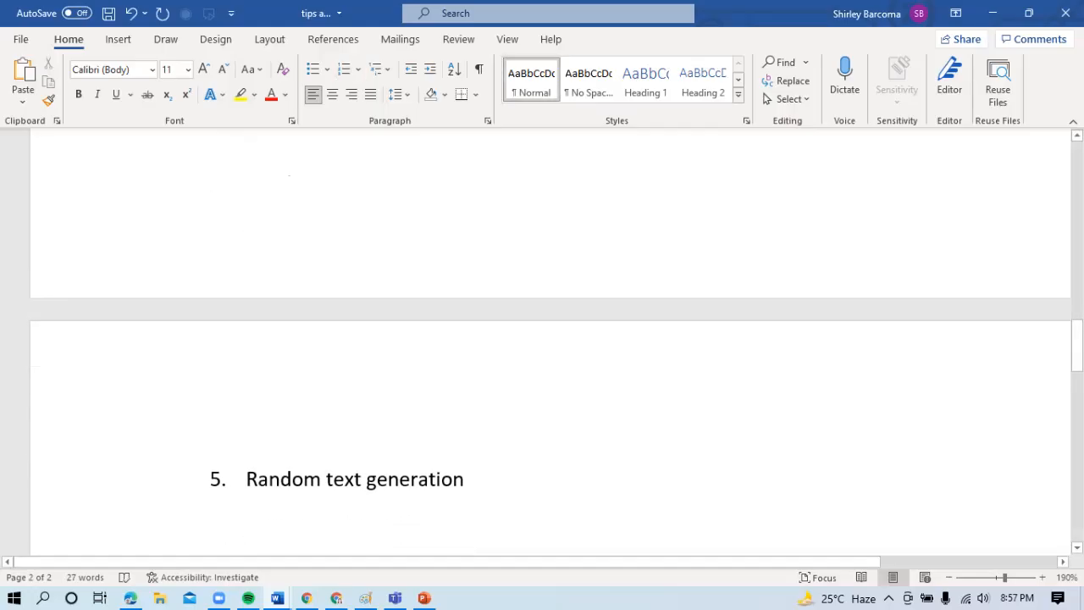
- Generate five paragraphs of four-sentence sample text with =rand(5,4) below "Random text generation", and zoom out to 100%
text(=)
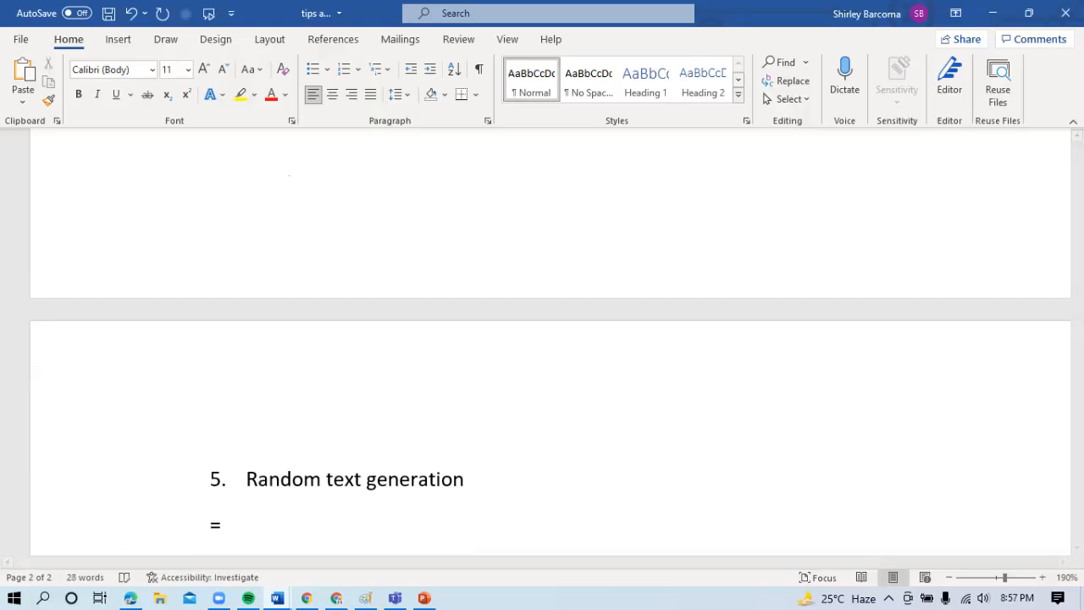
text(rand()
text(5)
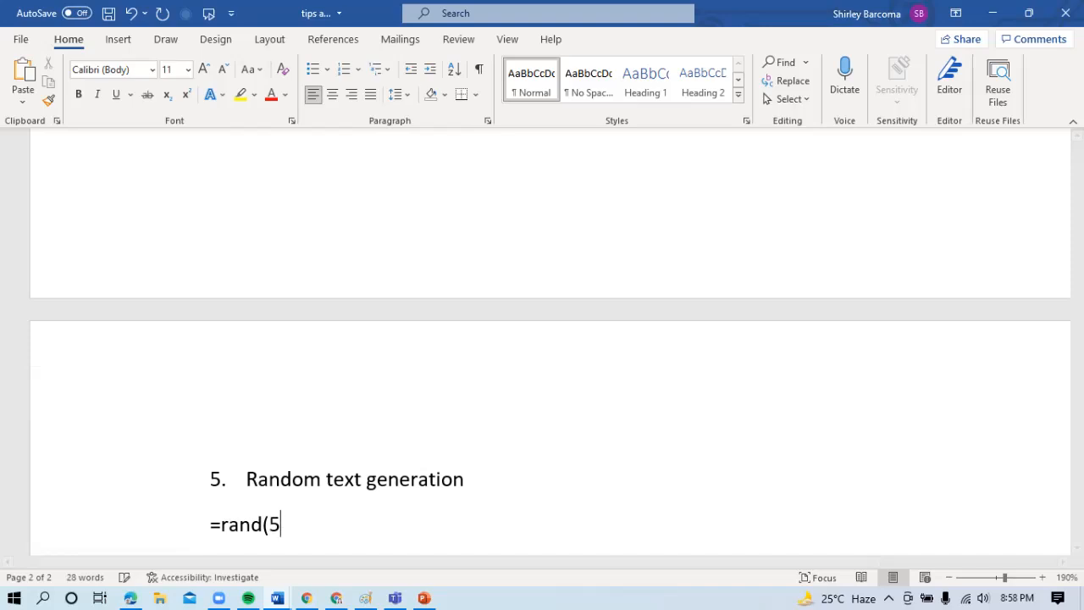
text(,4))
key(Return)
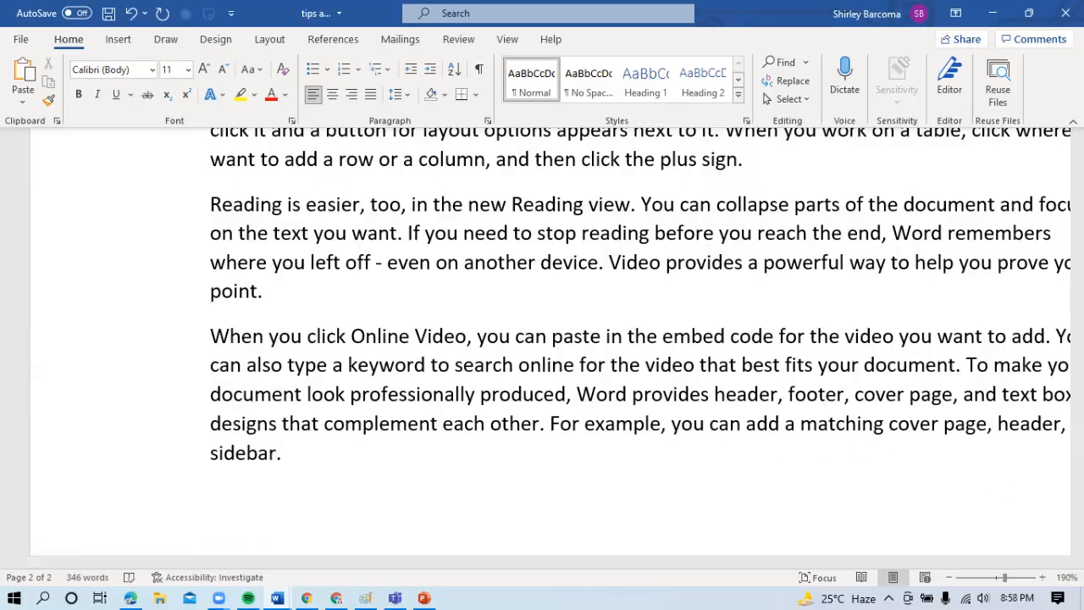
scroll(542, 339, down, 4)
scroll(543, 339, down, 5)
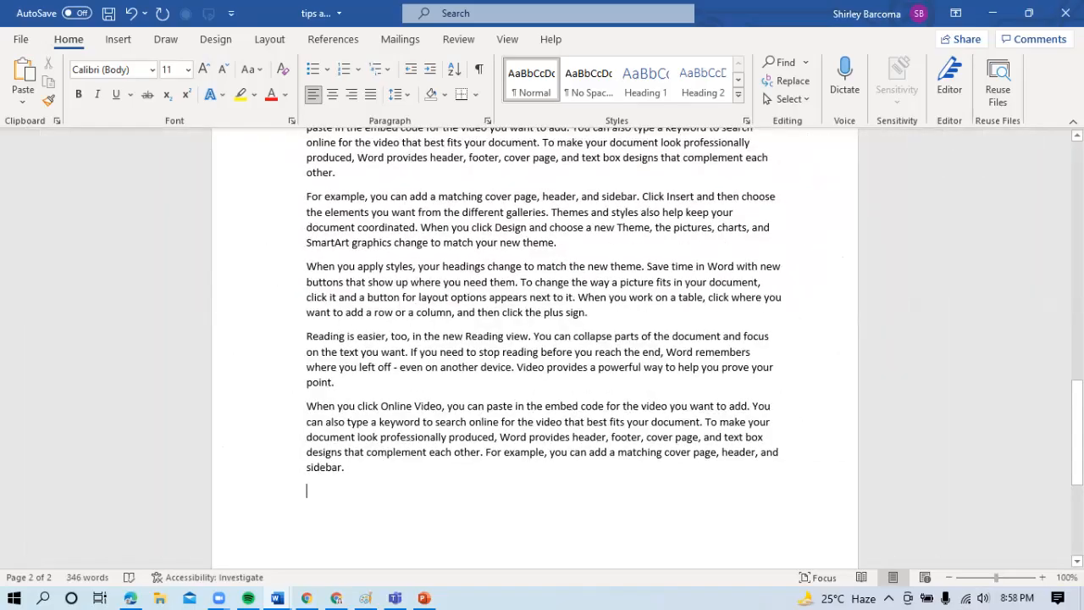
- Look up "Online Video" from the first generated paragraph using Word's built-in Search
scroll(542, 339, up, 5)
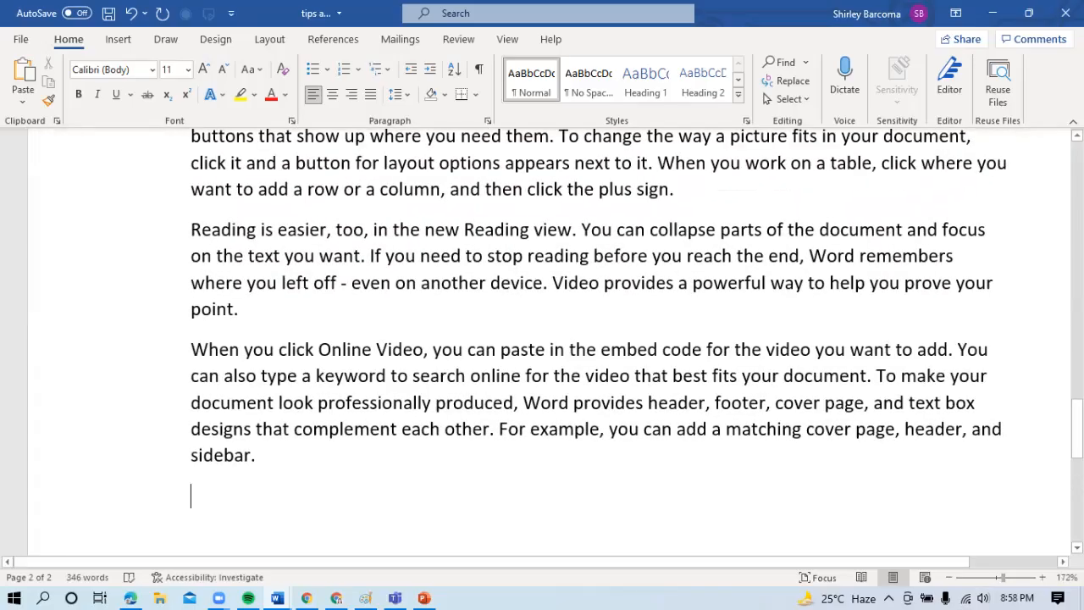
drag(1078, 464, 1078, 412)
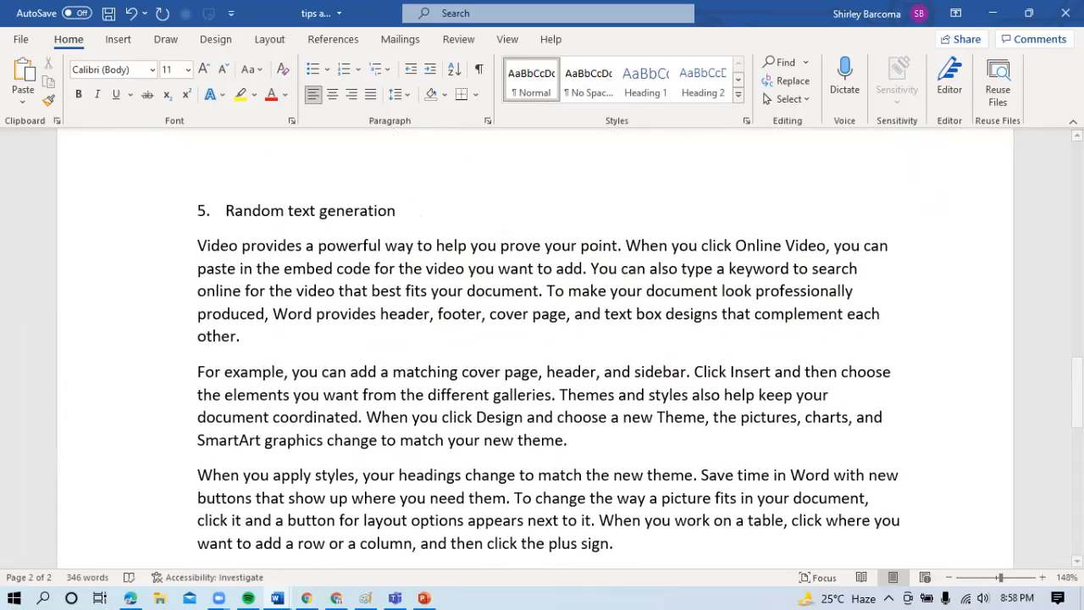
drag(1078, 406, 1078, 445)
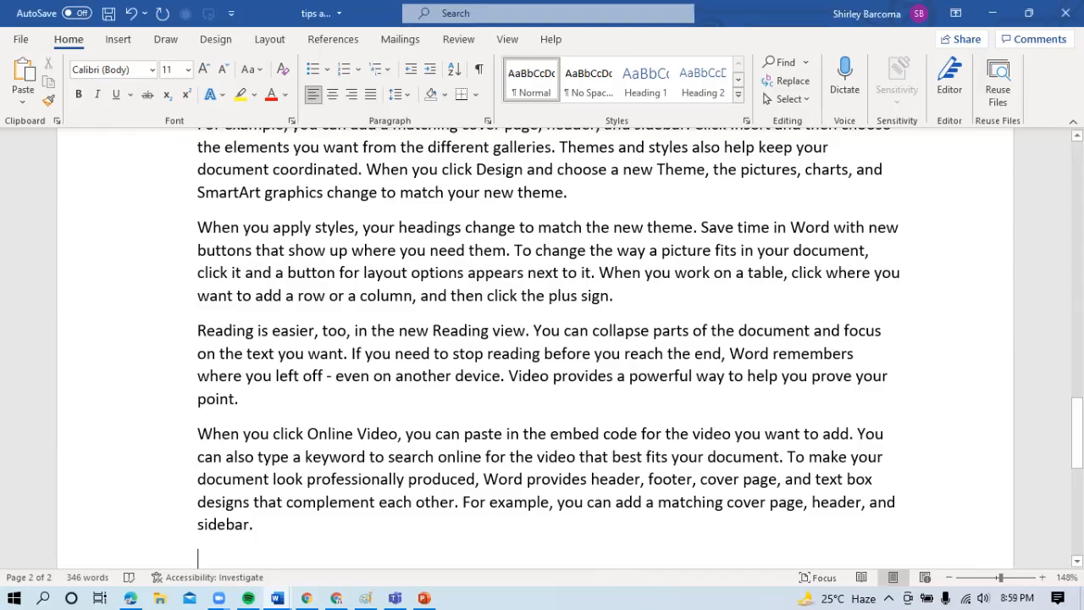
drag(1076, 432, 1077, 399)
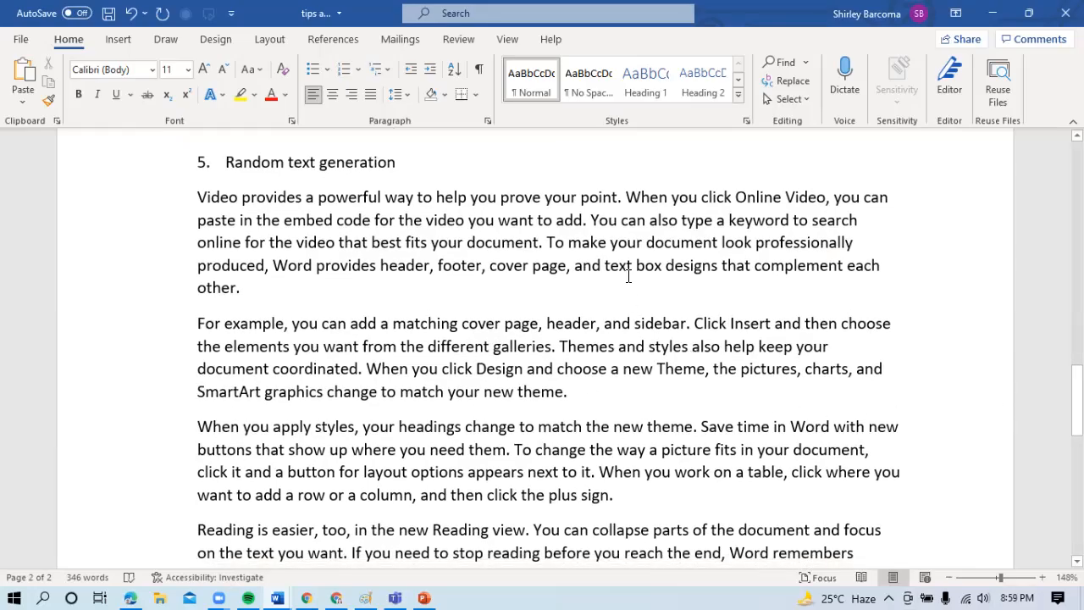
drag(739, 199, 820, 198)
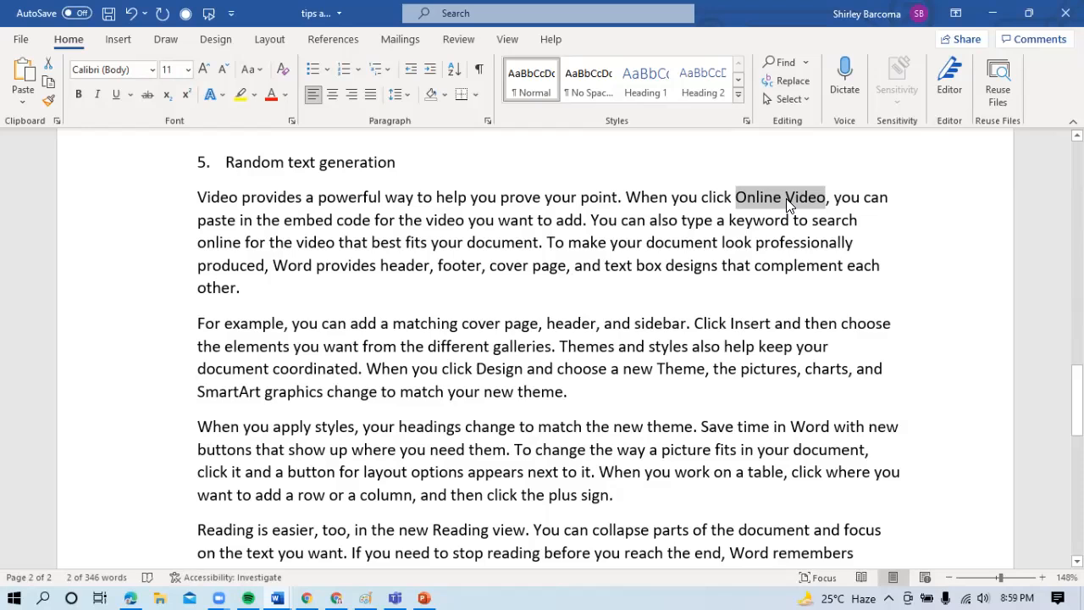
right_click(788, 205)
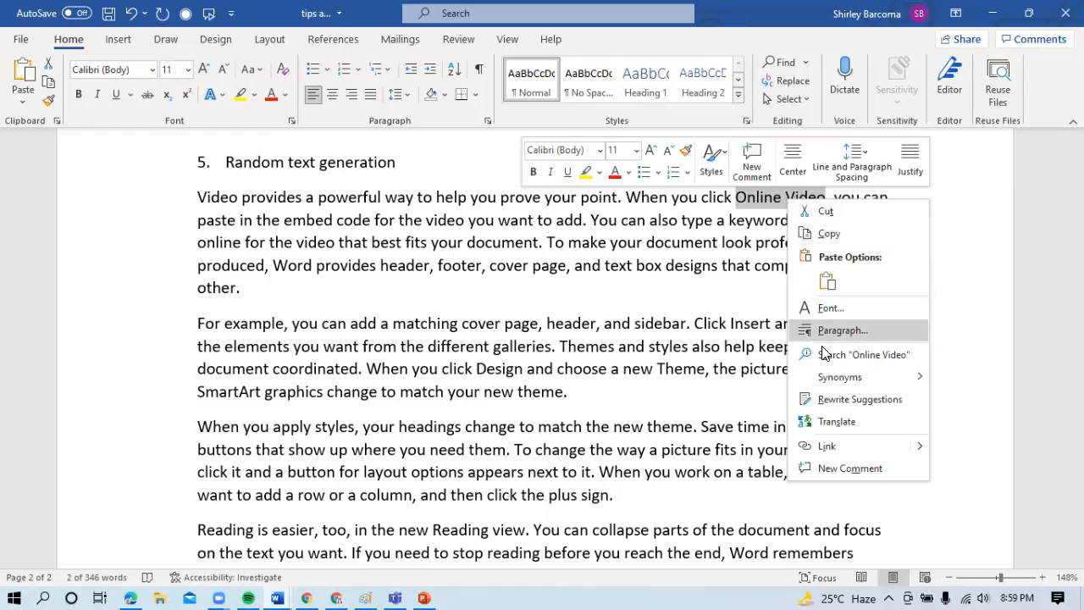
click(841, 356)
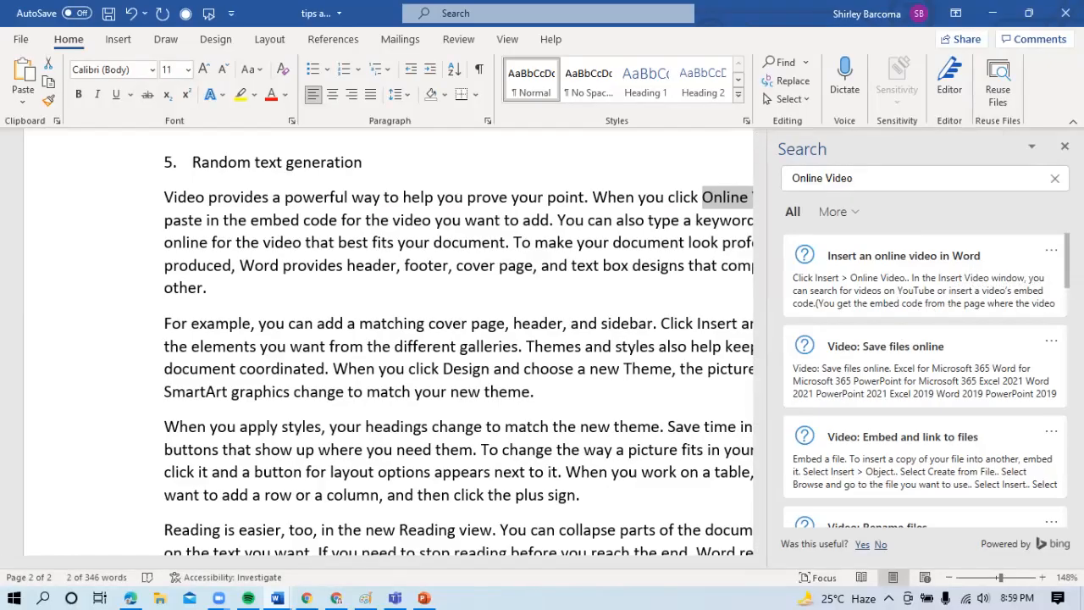
- Look through the help, definition and file results for "Online Video" and close the search results
scroll(925, 382, down, 1)
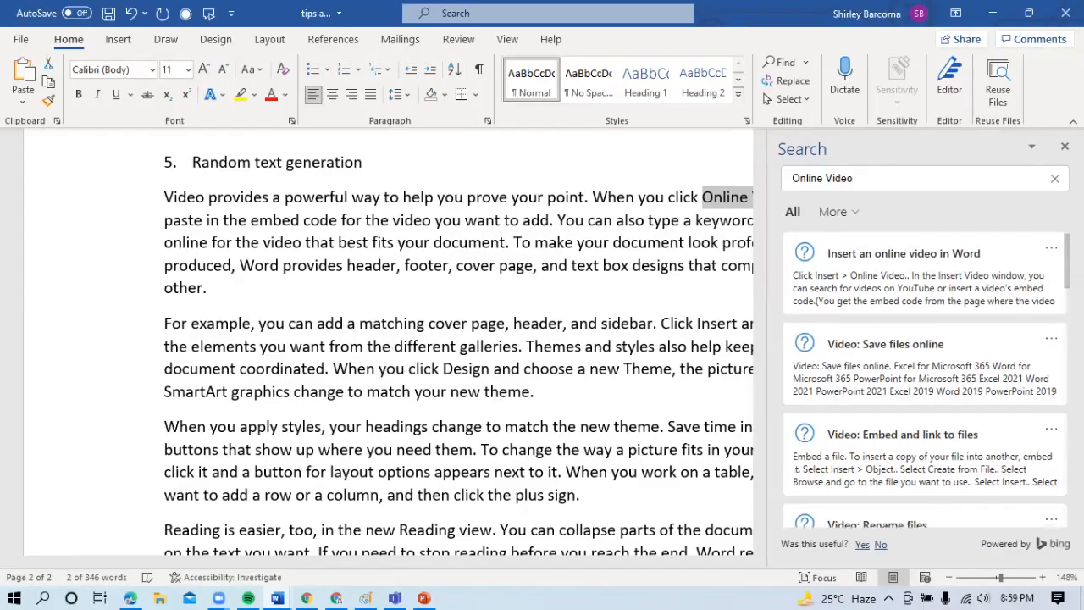
scroll(925, 381, down, 10)
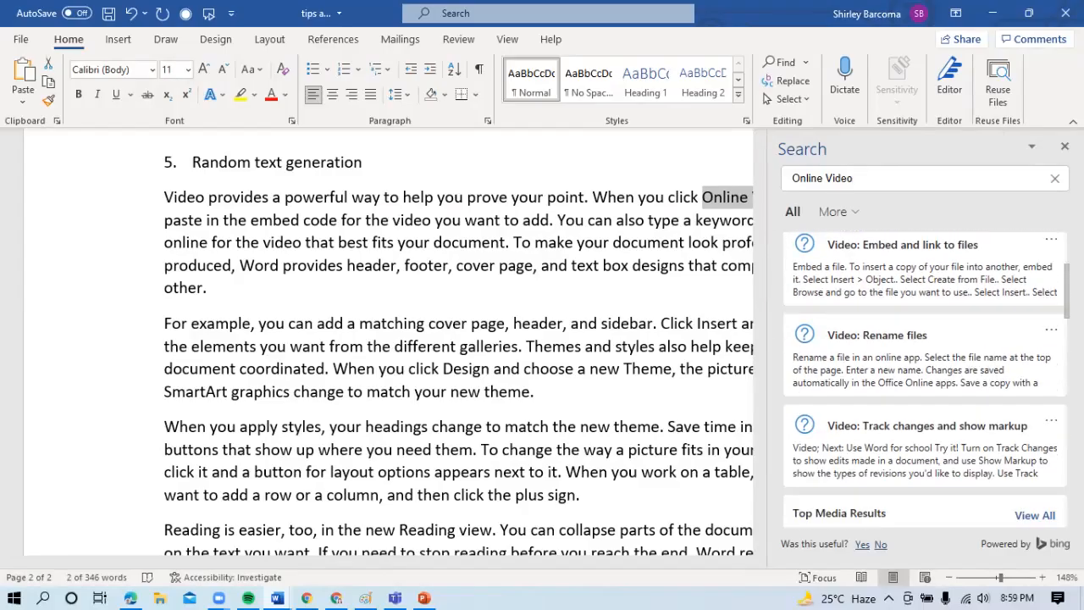
scroll(925, 382, down, 8)
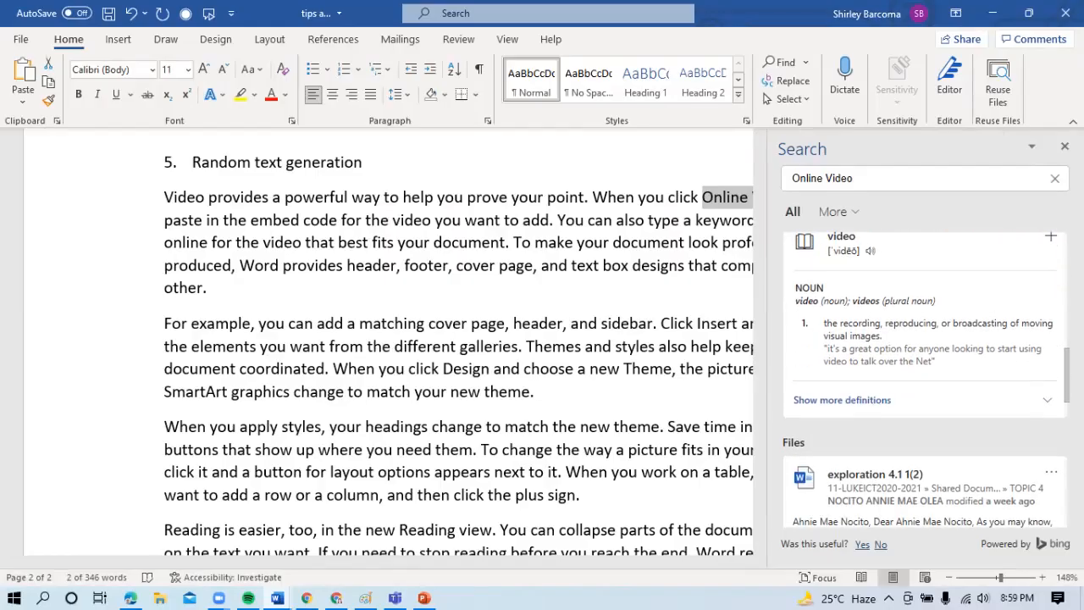
scroll(925, 381, down, 6)
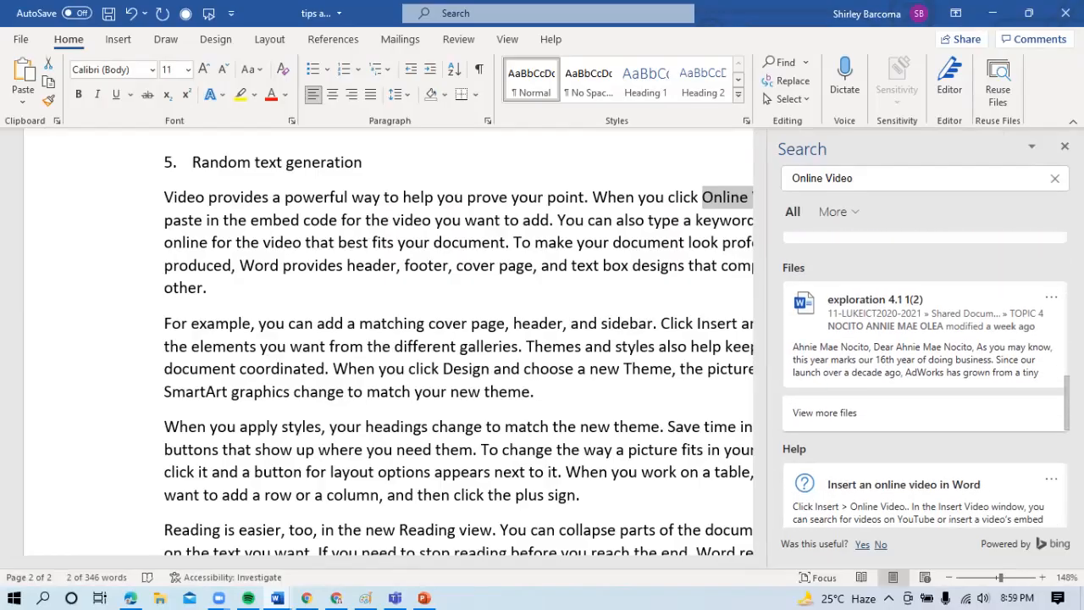
scroll(925, 381, down, 3)
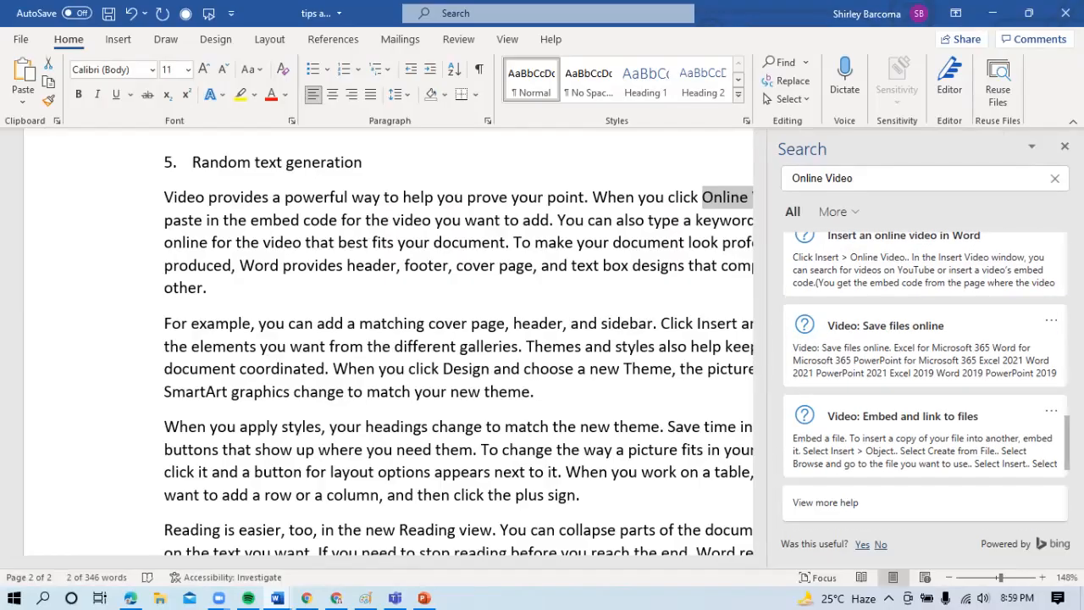
click(654, 294)
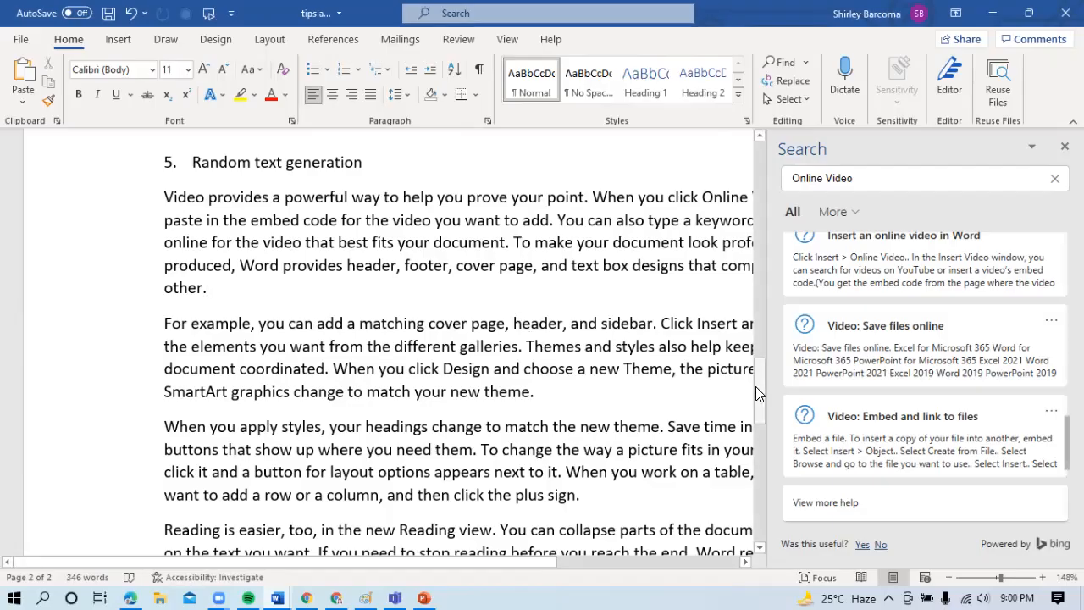
click(1065, 146)
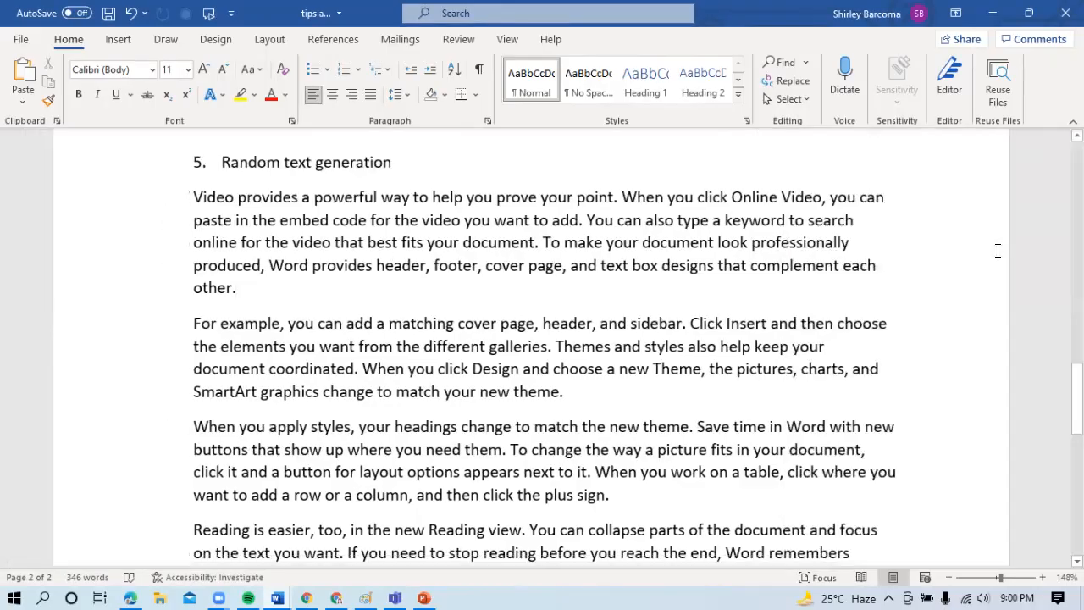
- Enter "Protecting document" as numbered item 6 below the generated sample text and end the list
drag(1077, 403, 1077, 455)
click(333, 458)
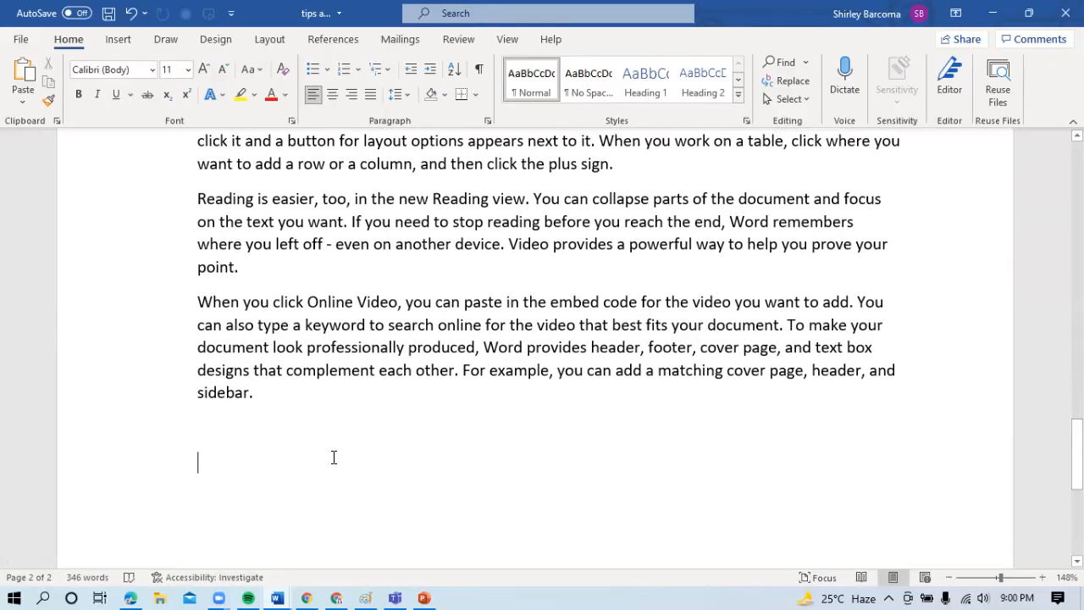
text(6. )
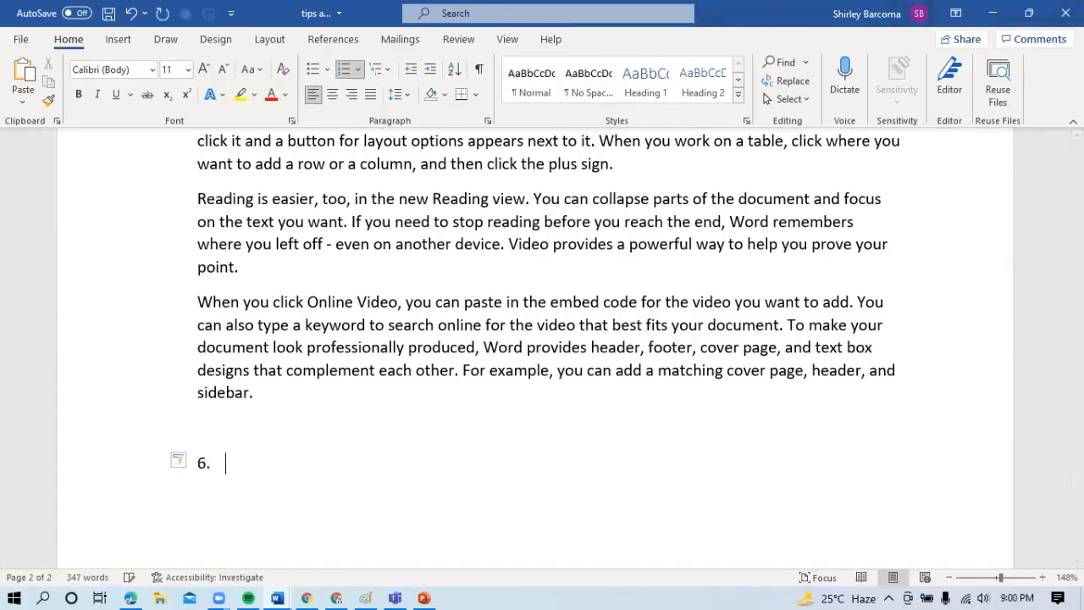
text(Protecting document)
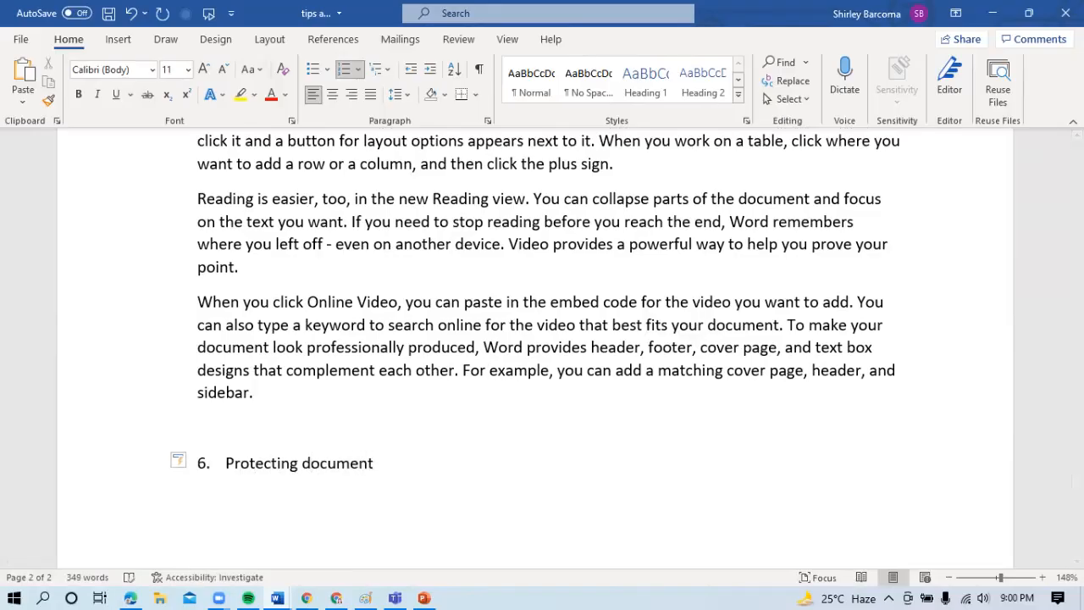
key(Return)
key(BackSpace)
key(Return)
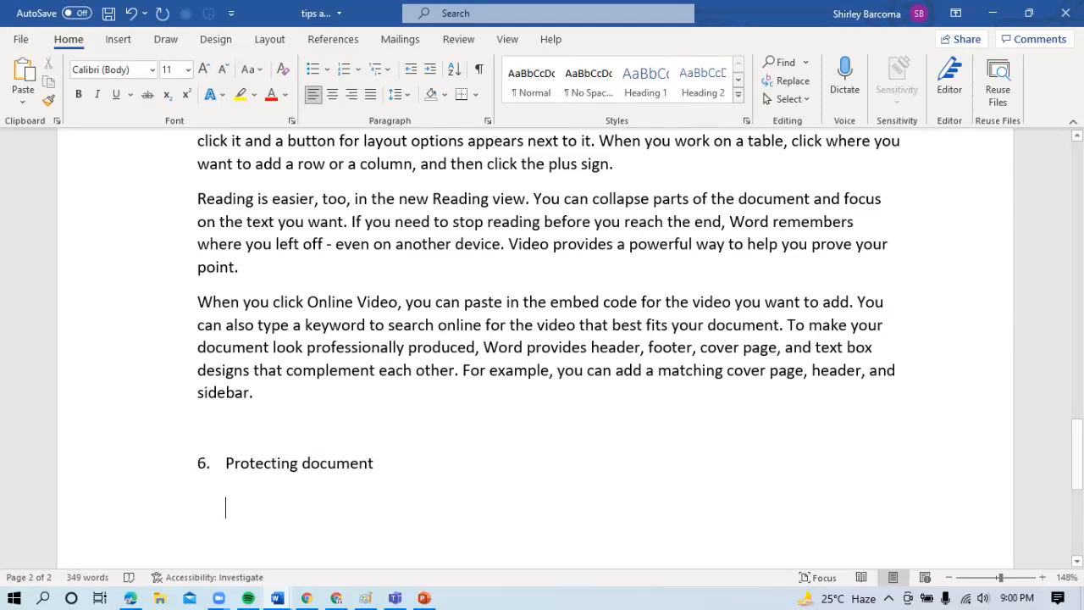
- Start encrypting the "tips and tricks" document with a password from its document protection options
drag(1077, 455, 1077, 488)
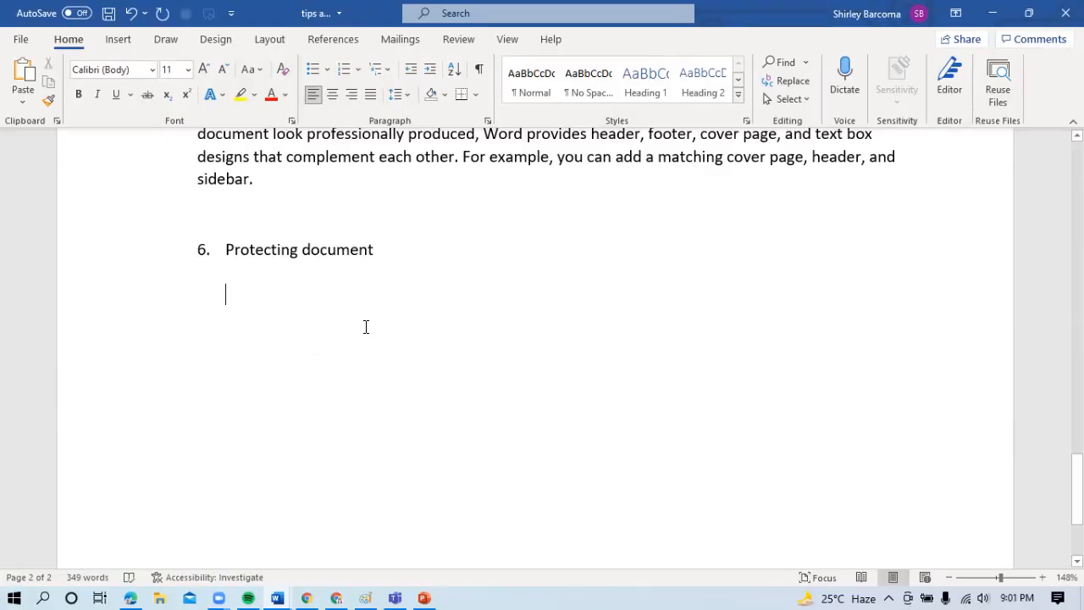
click(21, 42)
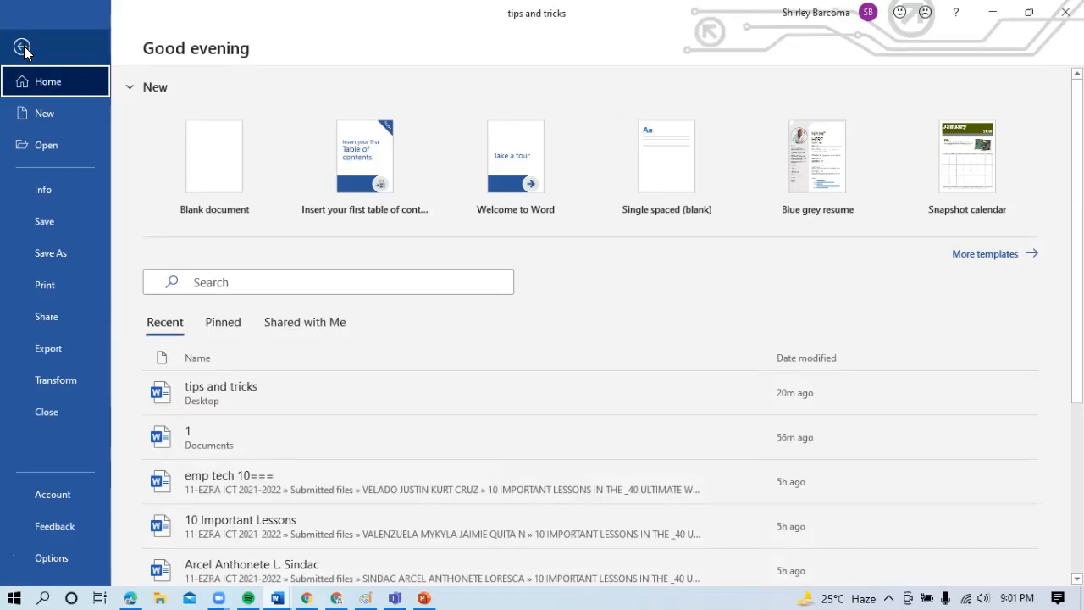
click(52, 188)
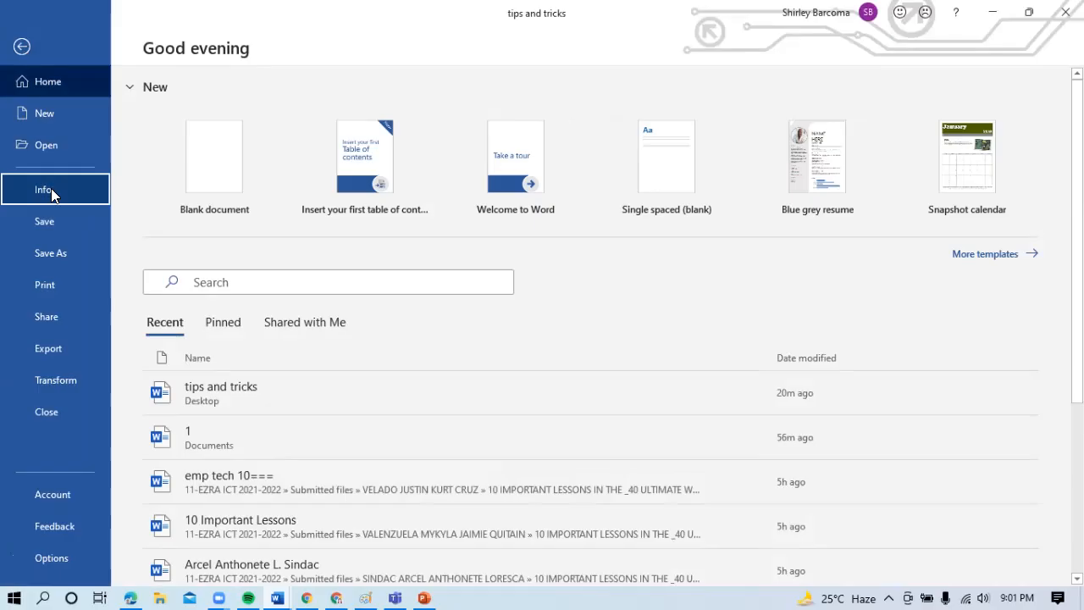
click(51, 188)
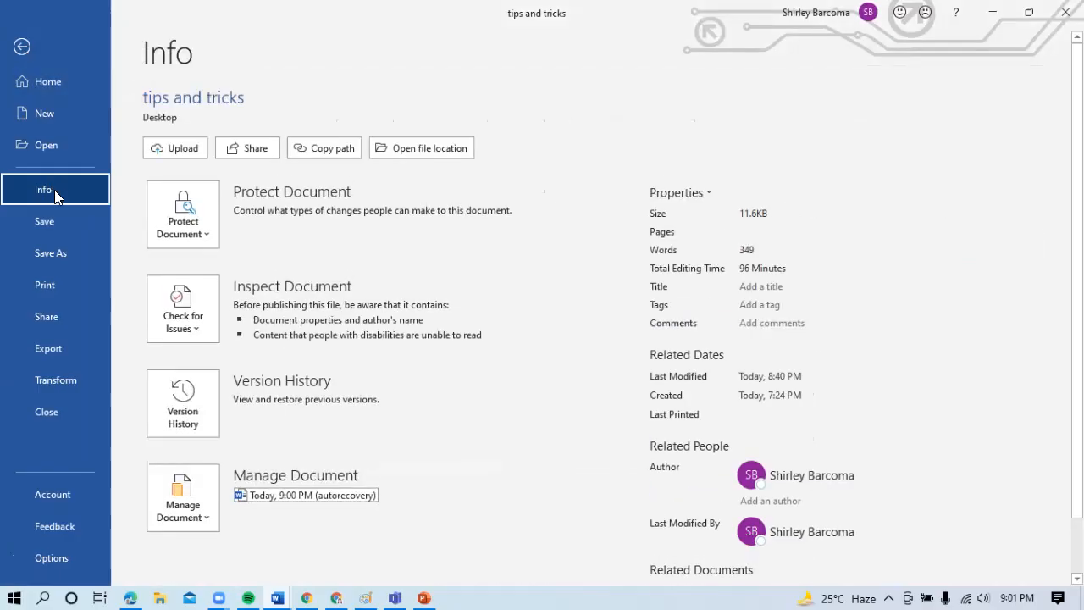
click(209, 215)
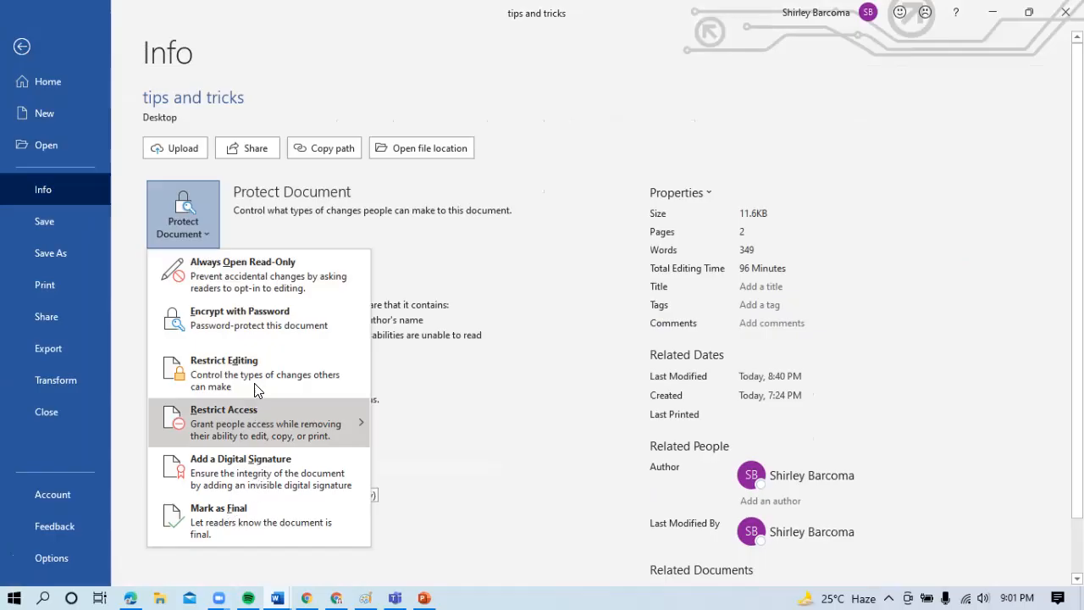
click(245, 321)
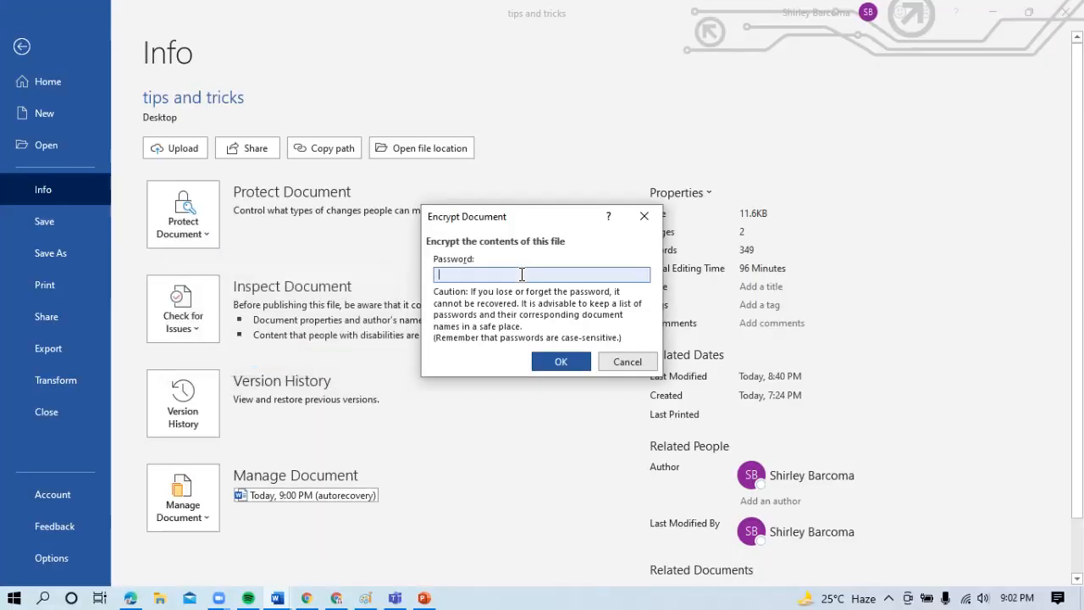
- Switch to the desktop and try to reopen the "tips and tricks" document from there
key(super+d)
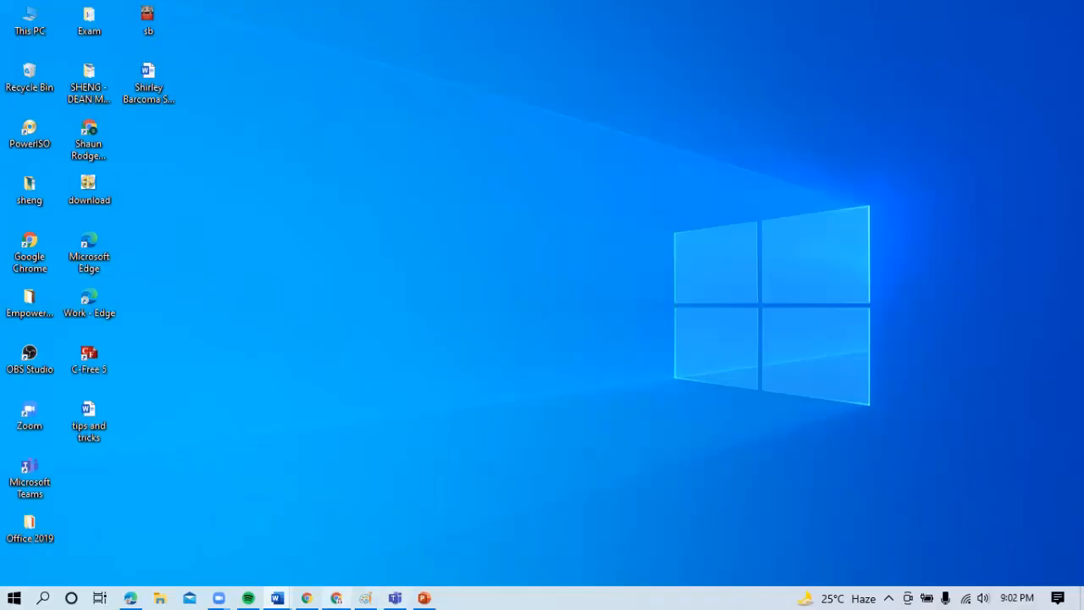
mouse_move(277, 598)
click(106, 419)
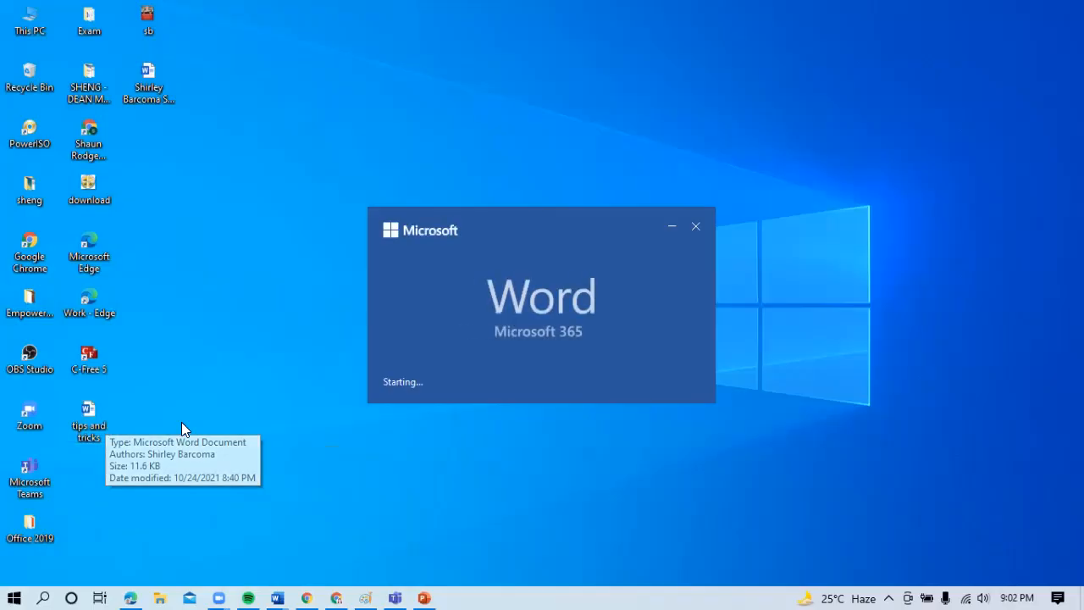
click(694, 227)
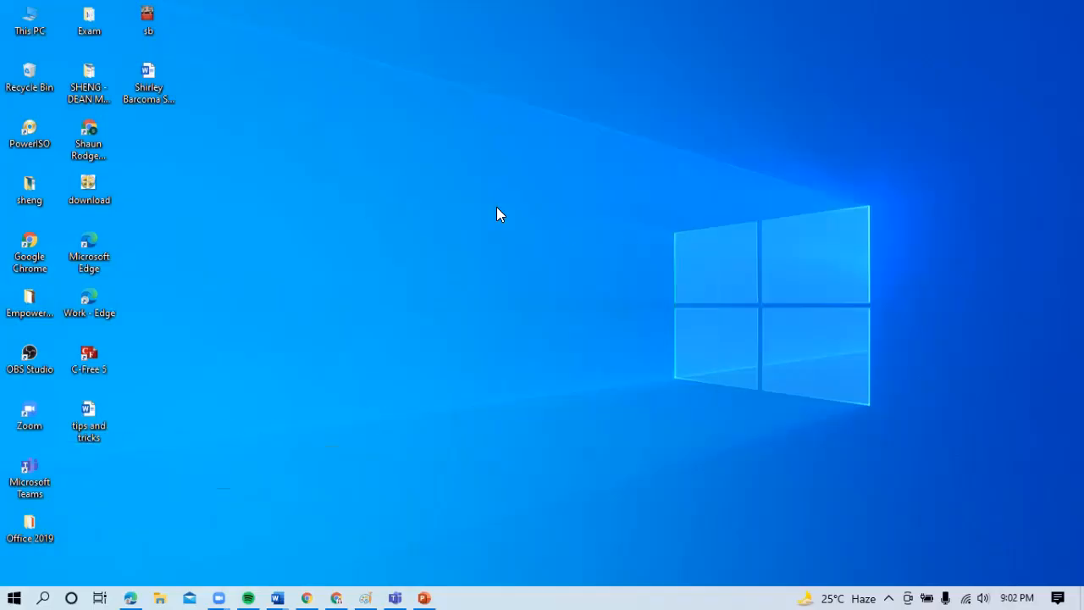
drag(98, 407, 222, 407)
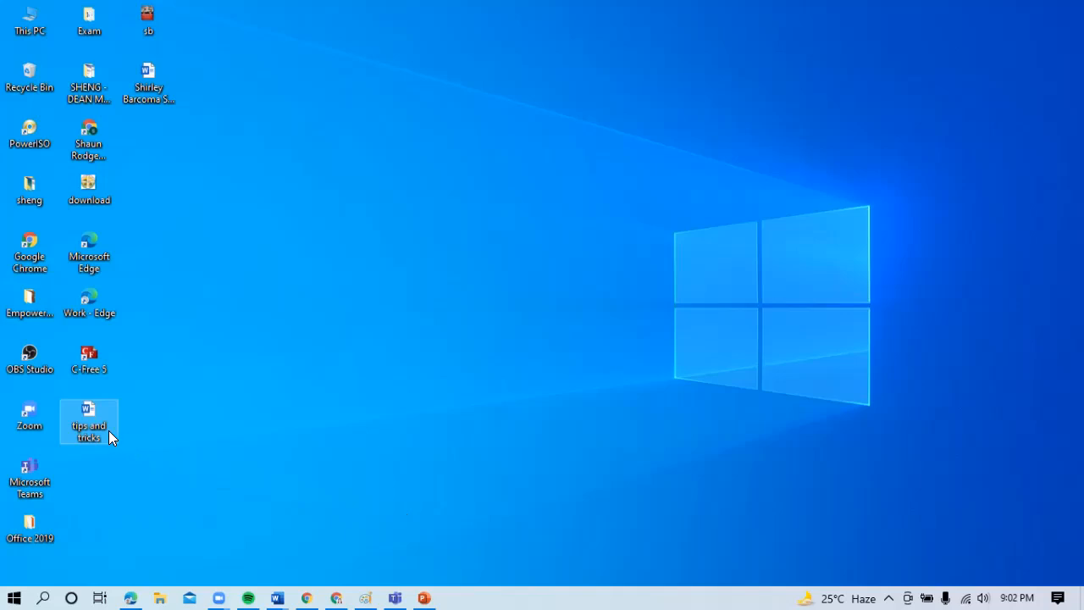
click(505, 405)
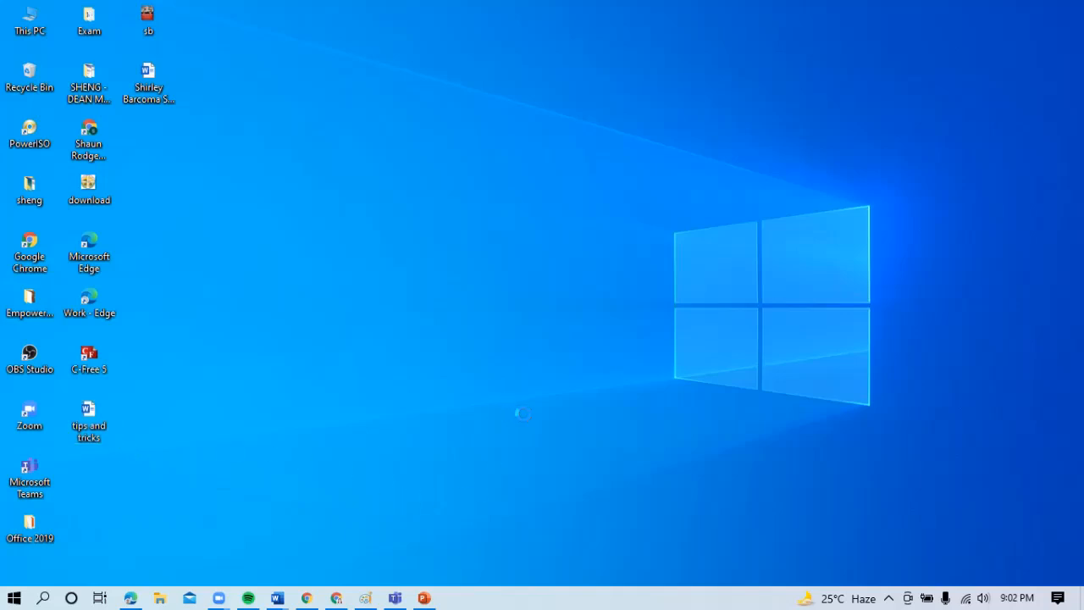
right_click(526, 422)
click(547, 260)
- Launch Word through a Windows search for "word" and dismiss the list of recovered files, leaving the blank document open
click(14, 598)
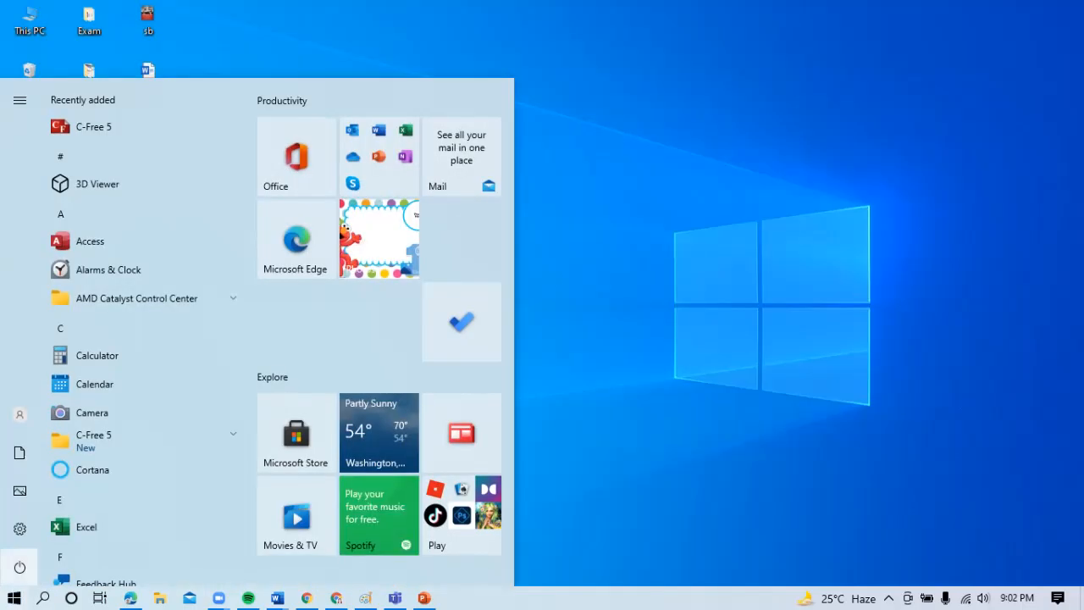
click(43, 599)
text(word)
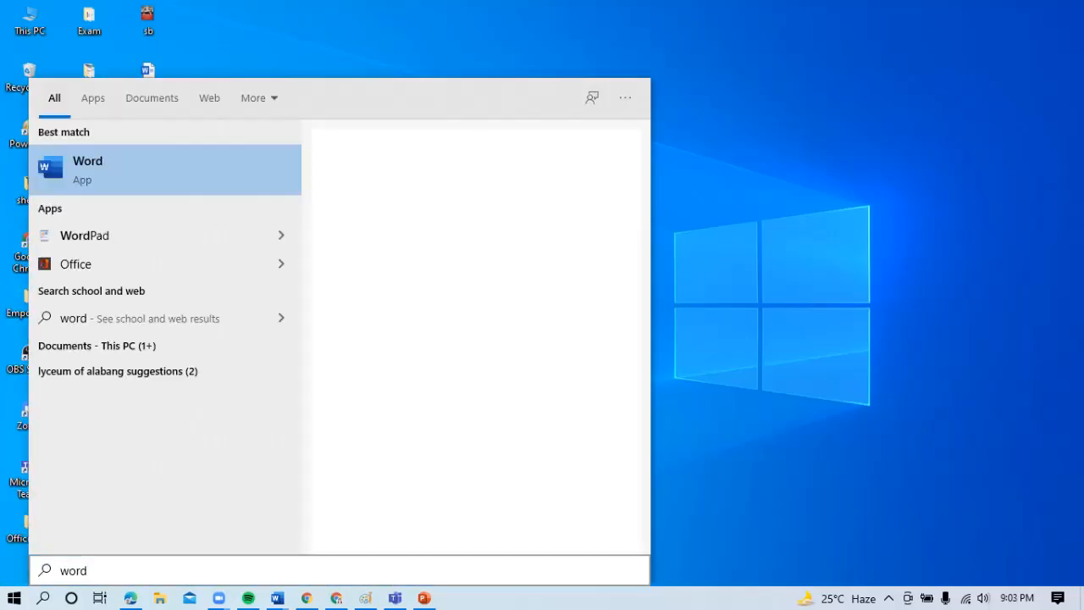
key(Return)
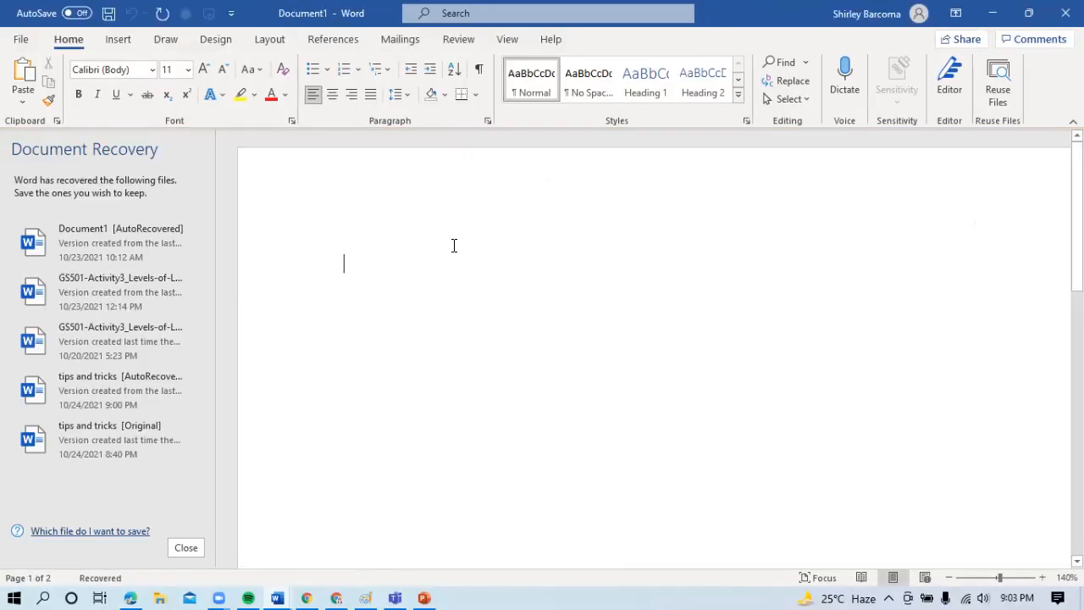
click(194, 550)
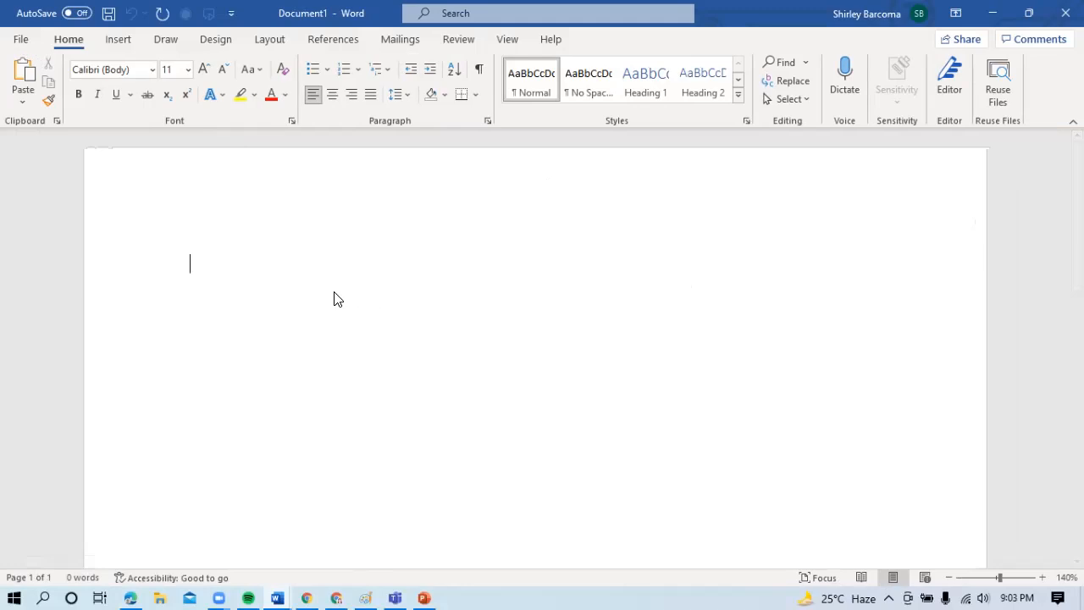
- Encrypt the blank document with a password, entering the document password and re-entering it for confirmation
click(21, 41)
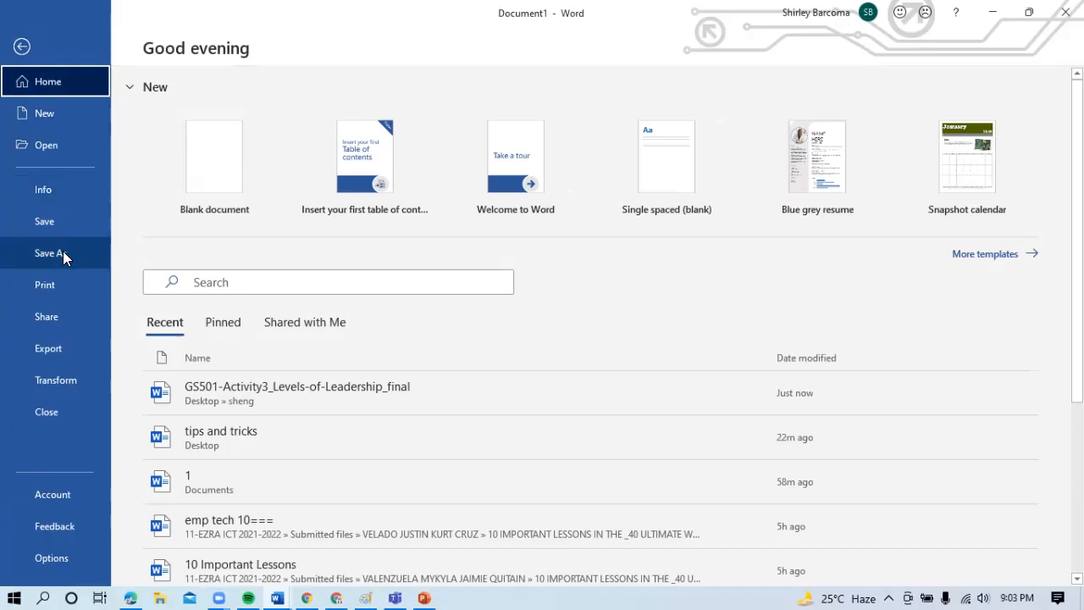
click(59, 191)
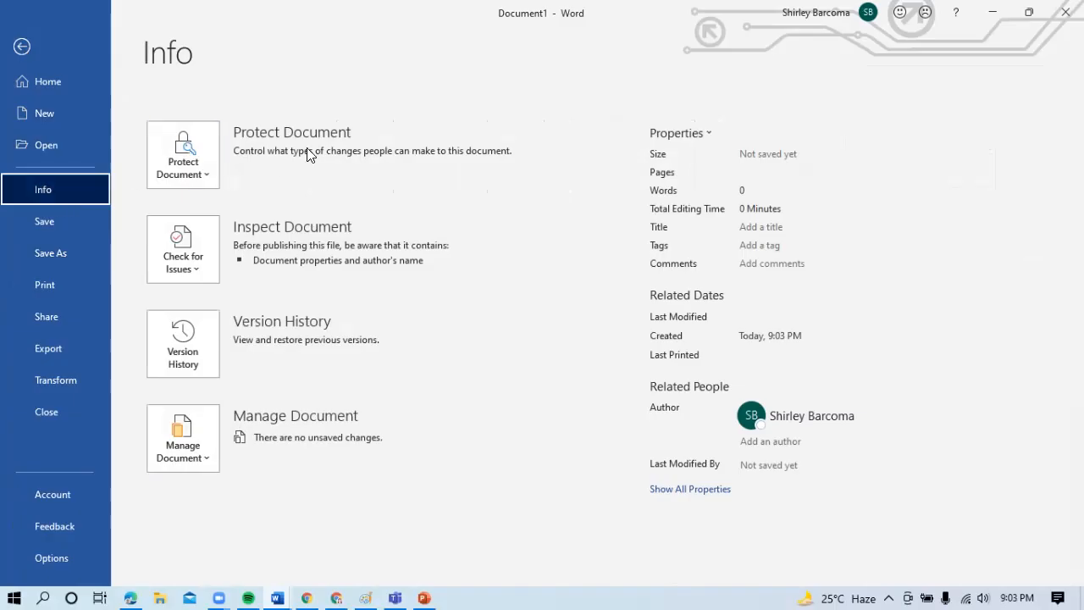
click(201, 173)
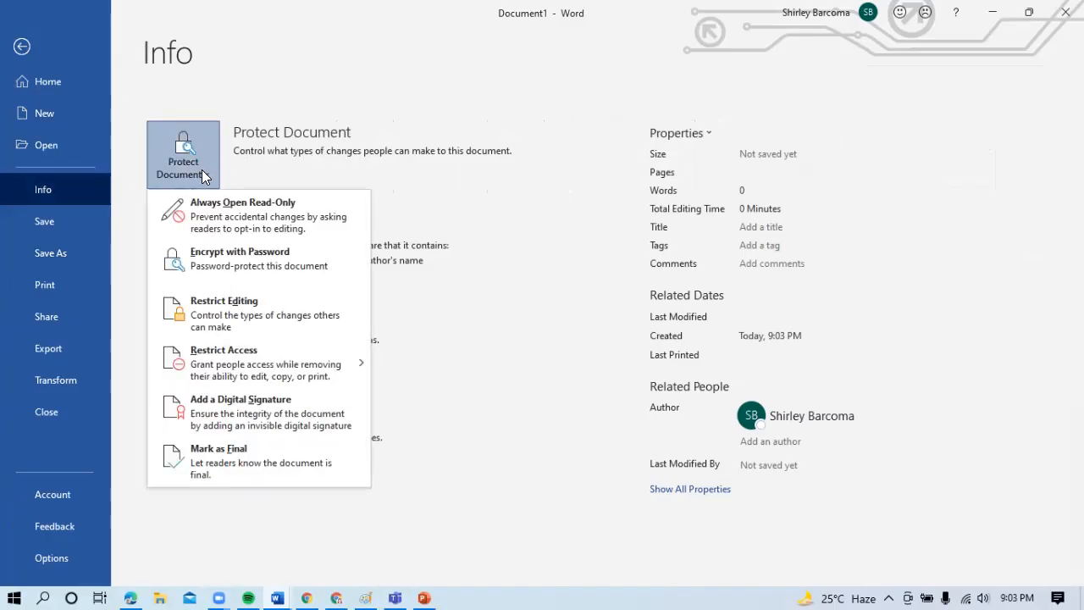
click(251, 268)
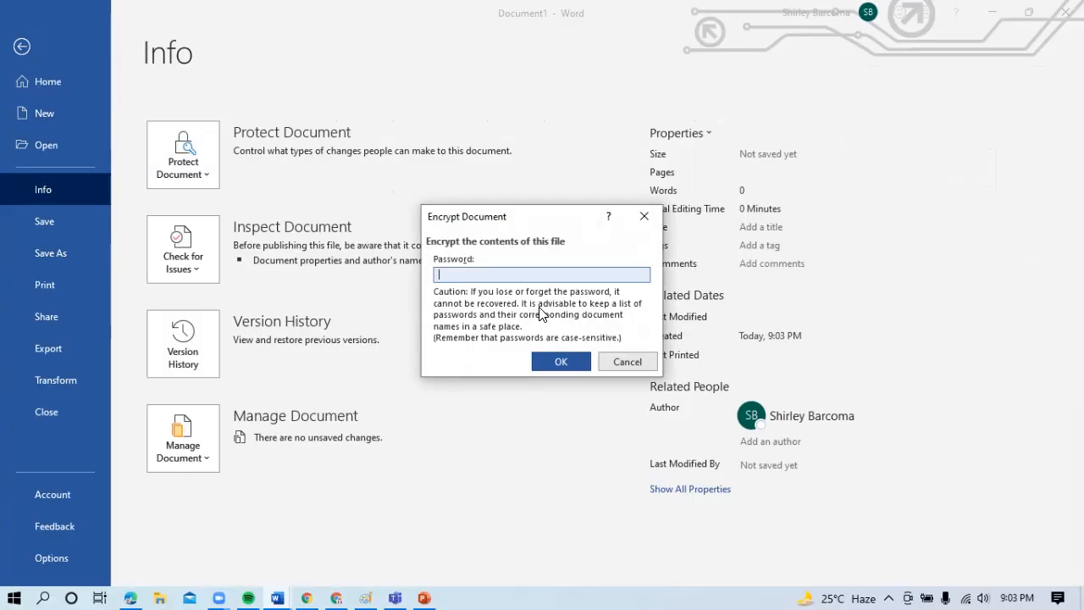
text(a)
click(564, 366)
text(abcd)
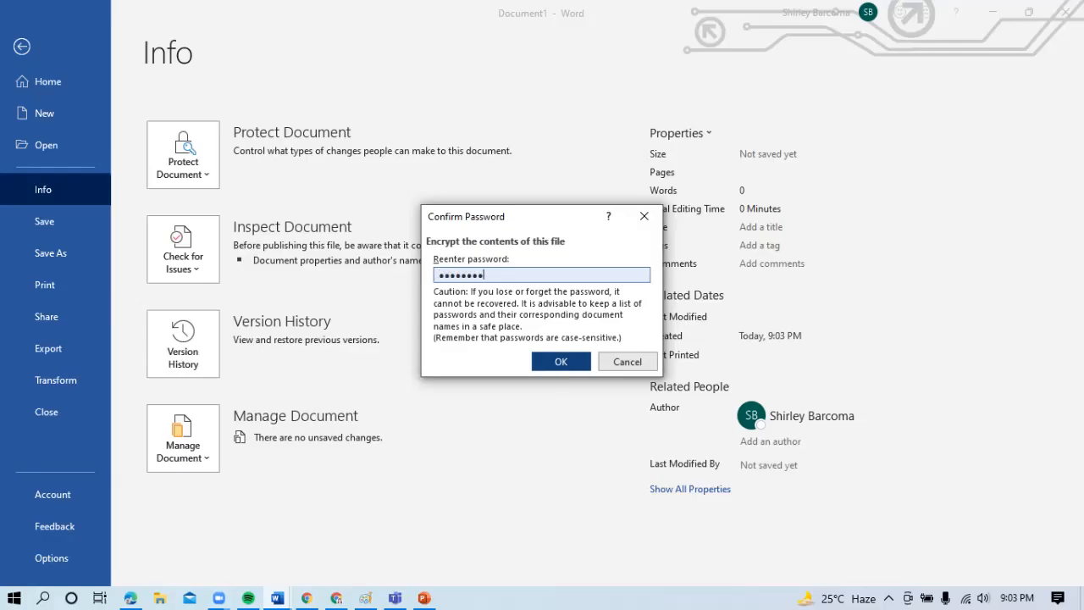
click(561, 362)
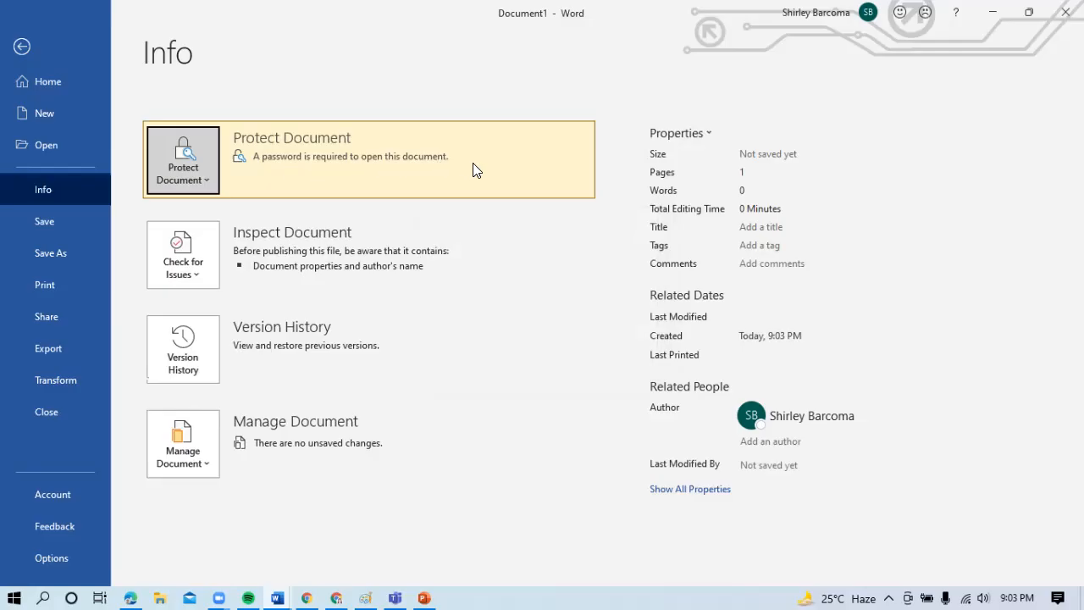
- Save the encrypted blank document to the Desktop as "sample" and close it
click(66, 247)
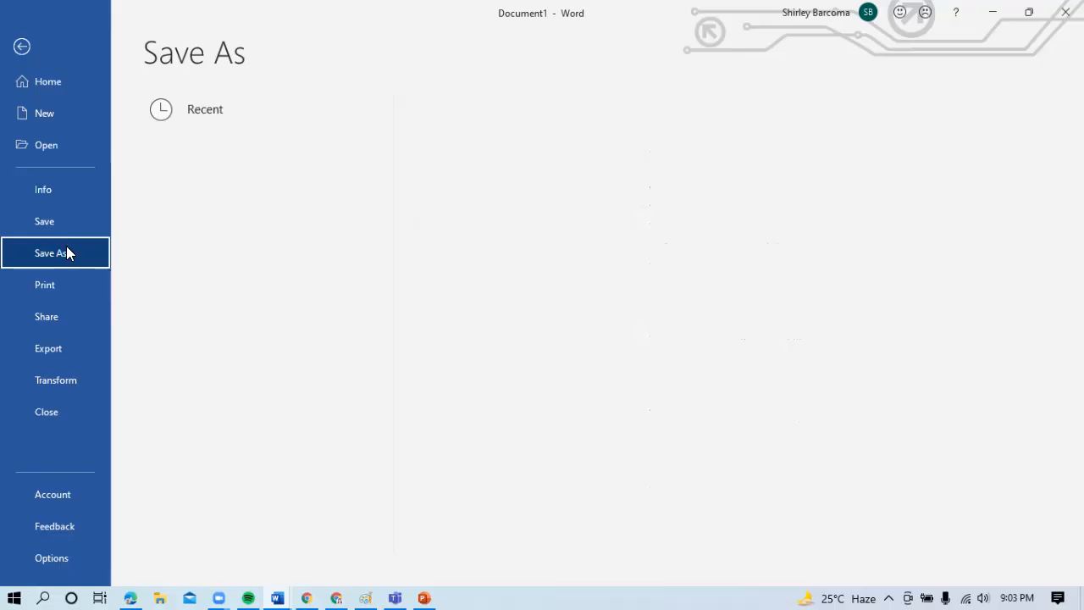
click(225, 289)
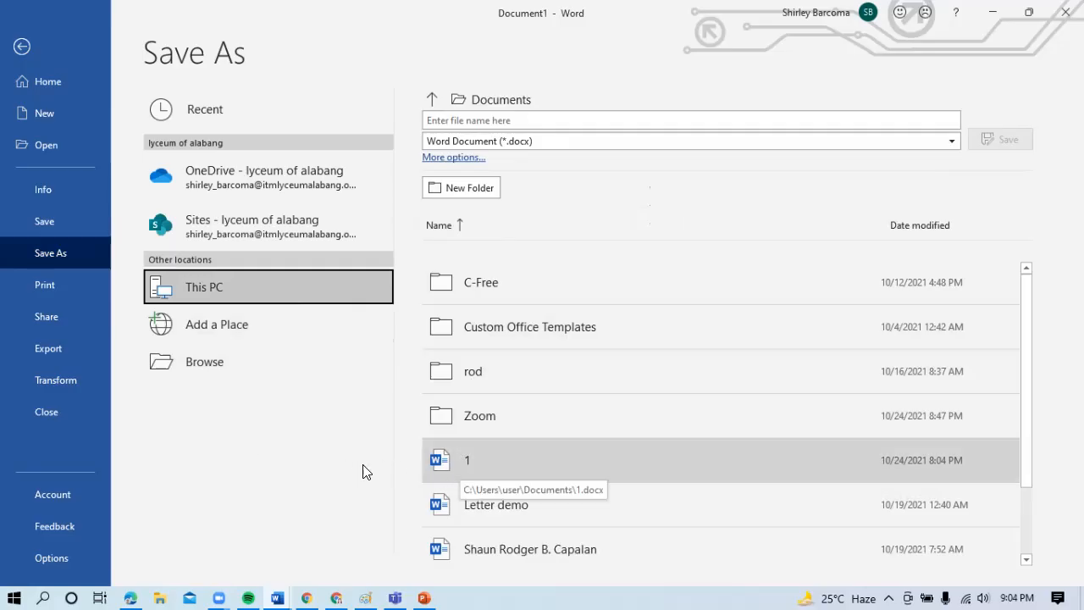
click(232, 299)
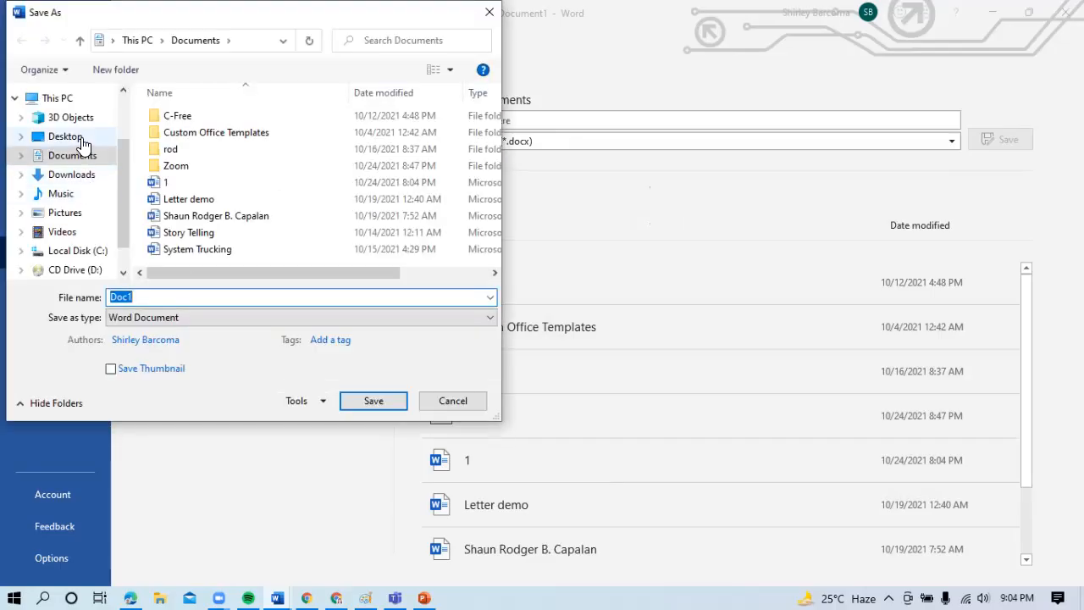
click(65, 137)
text(sample)
key(Return)
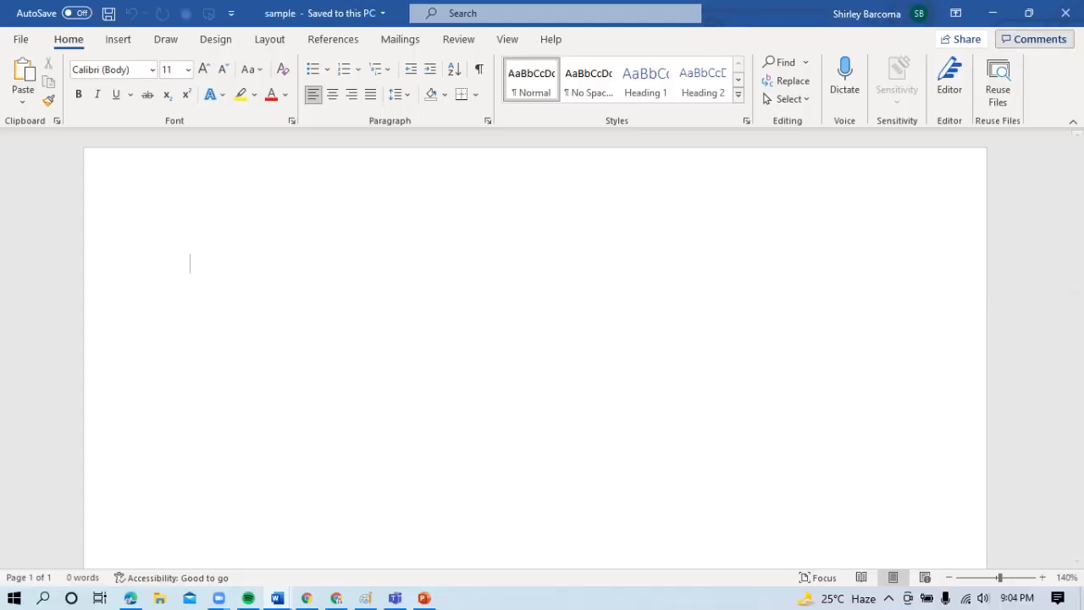
click(1066, 13)
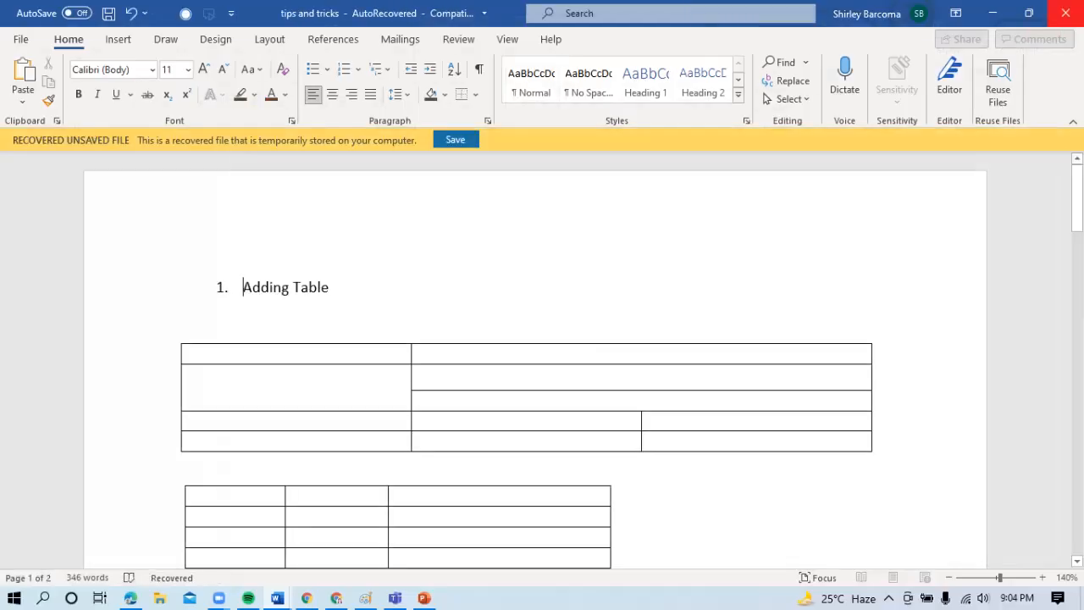
- Minimize the open Word documents, try opening "sample" from the desktop, and cancel its password request
click(993, 21)
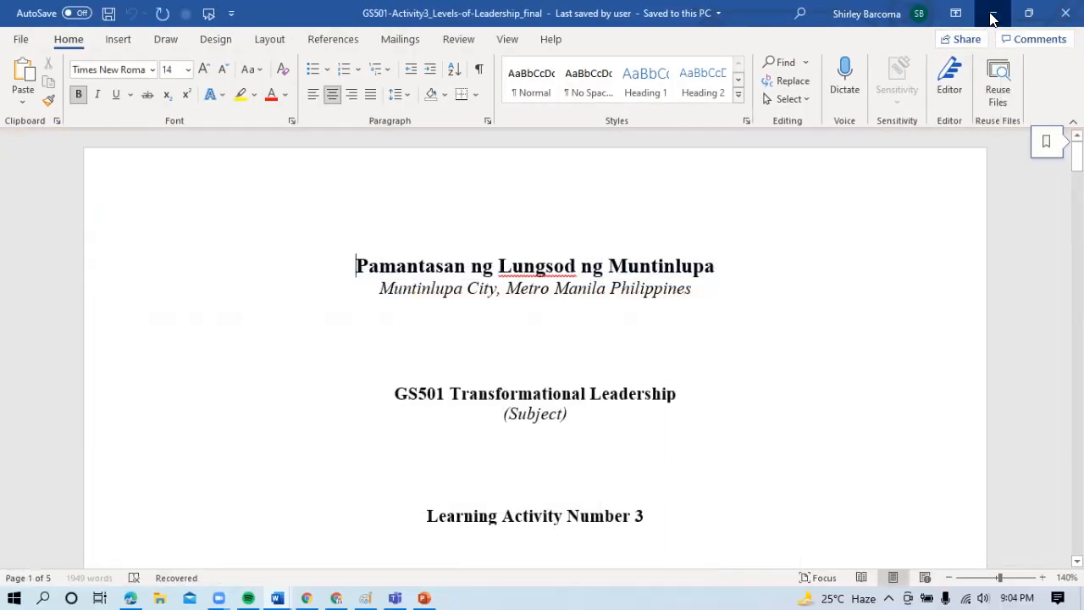
click(993, 17)
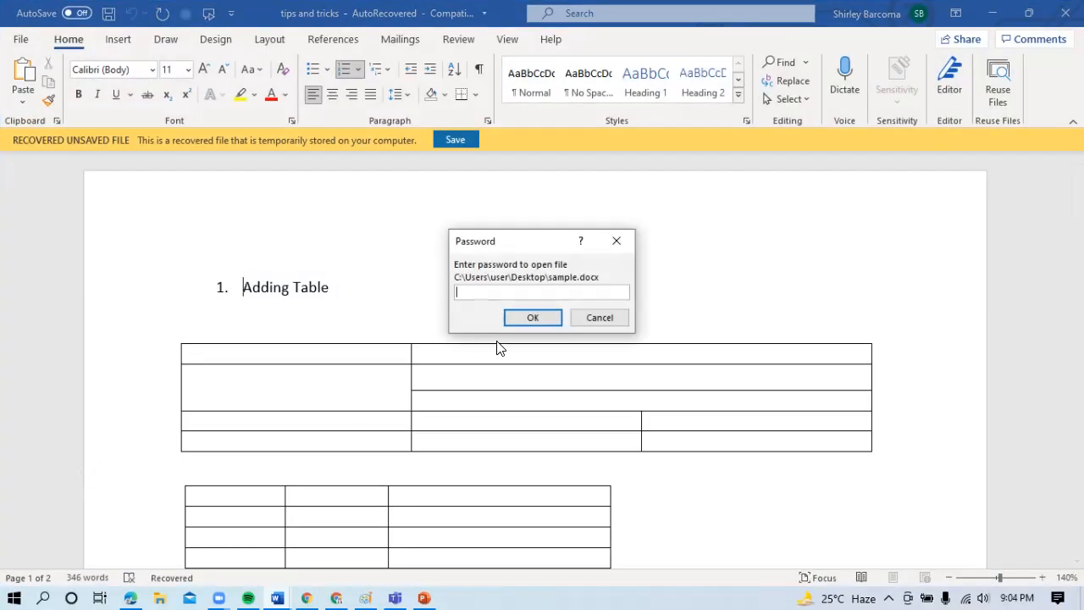
click(617, 246)
click(992, 12)
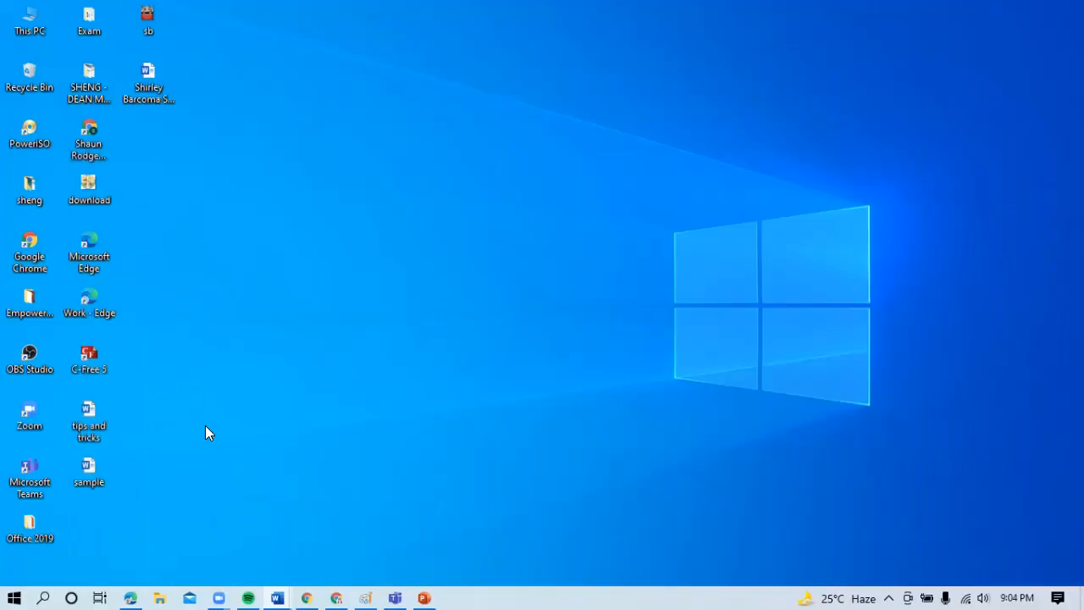
double_click(91, 466)
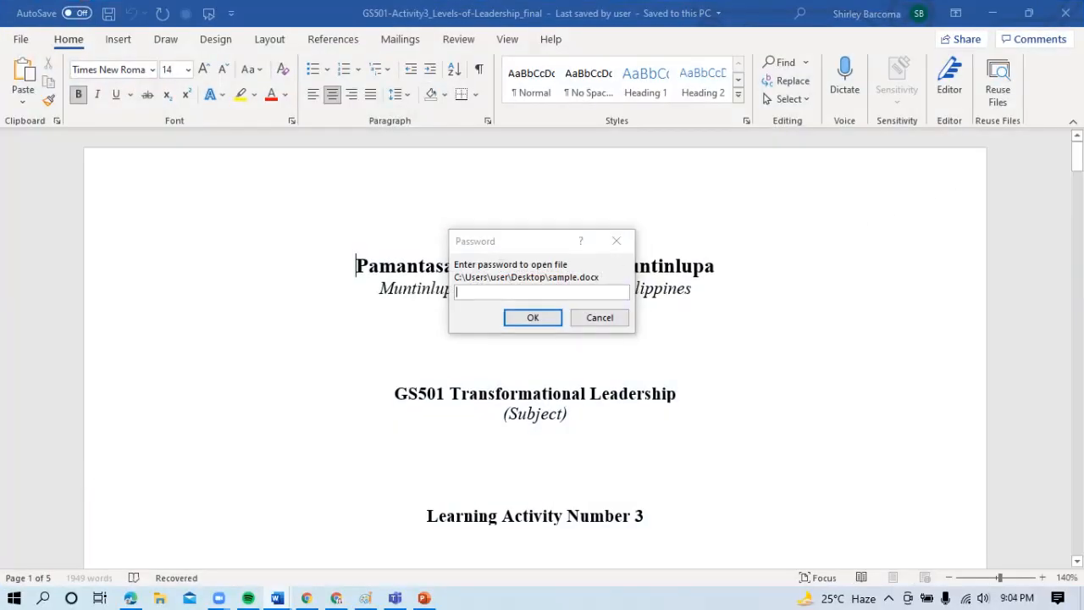
click(599, 317)
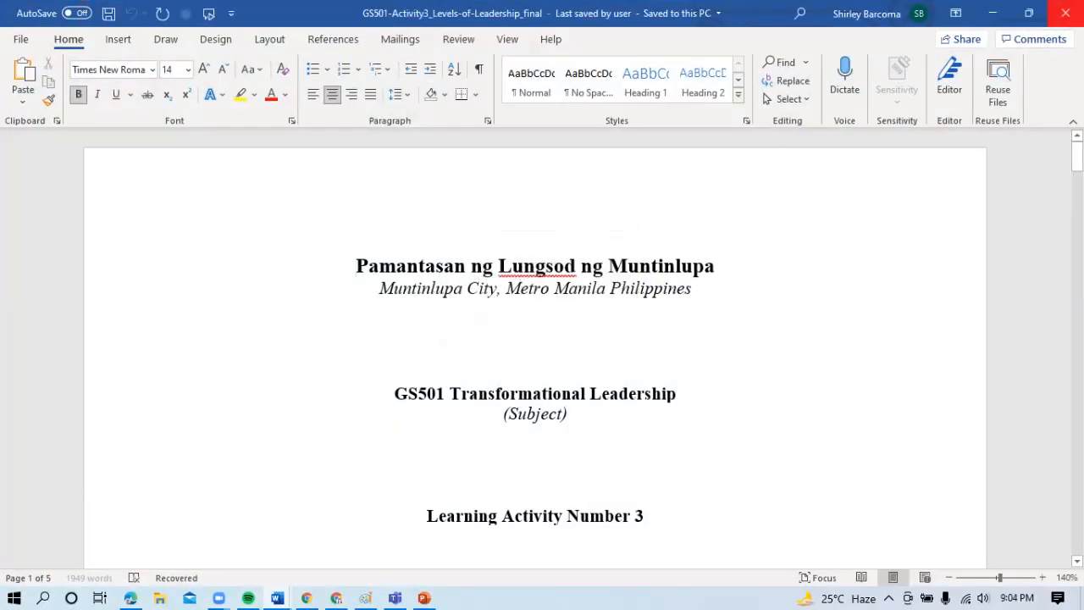
click(992, 13)
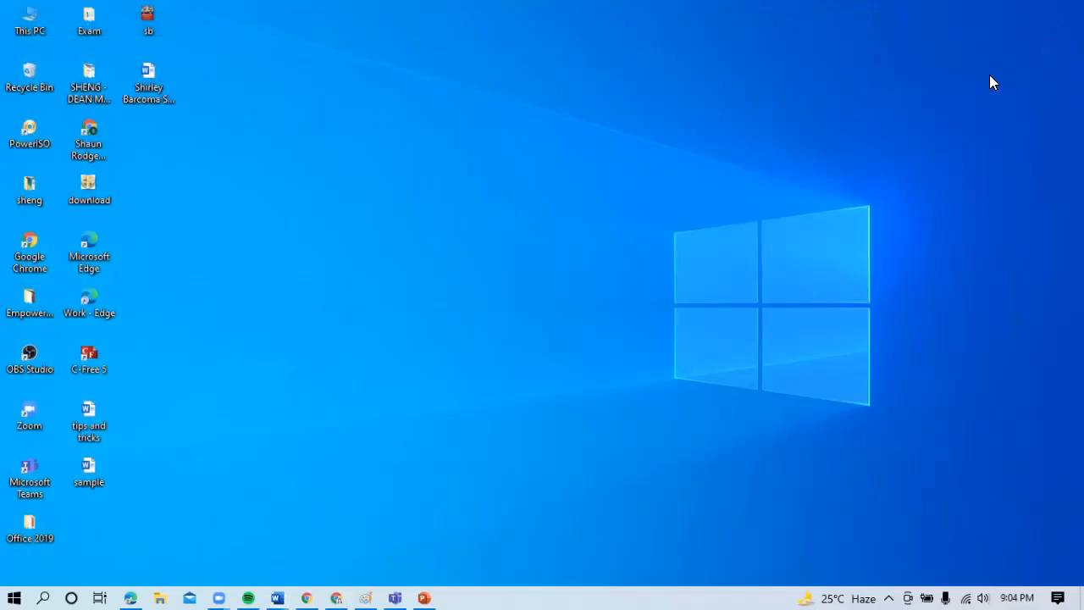
- Open "sample" from the desktop by entering the document password, and close it again
double_click(93, 471)
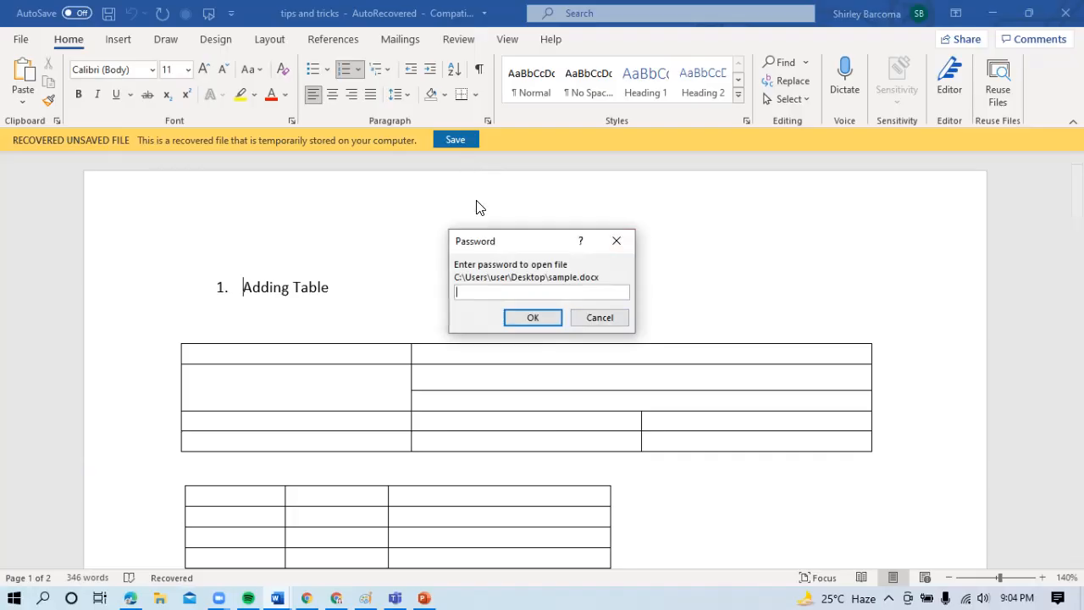
drag(552, 248, 707, 239)
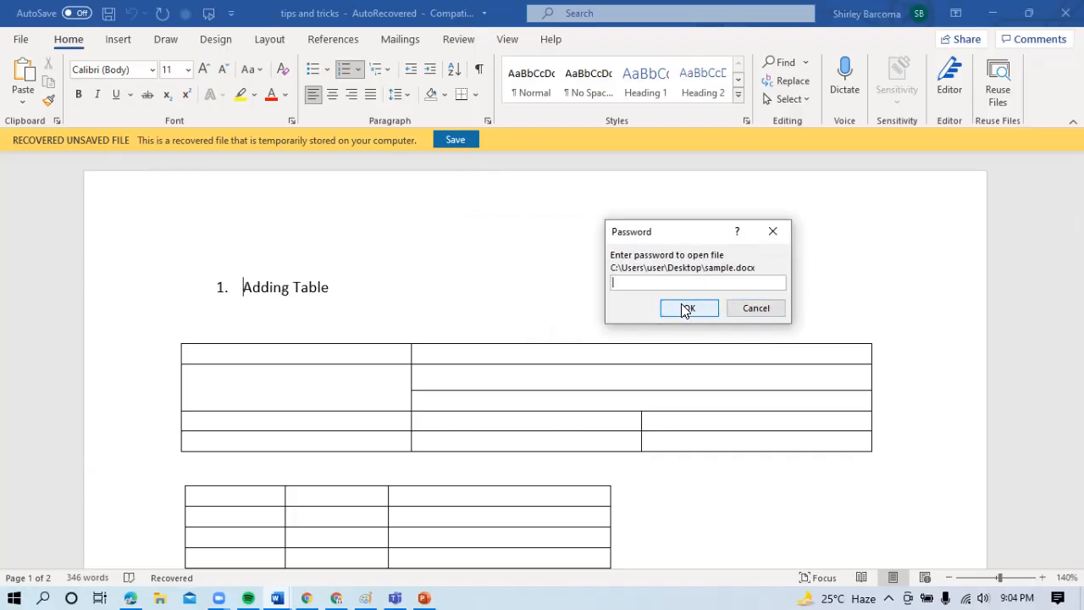
text(1234567)
key(Return)
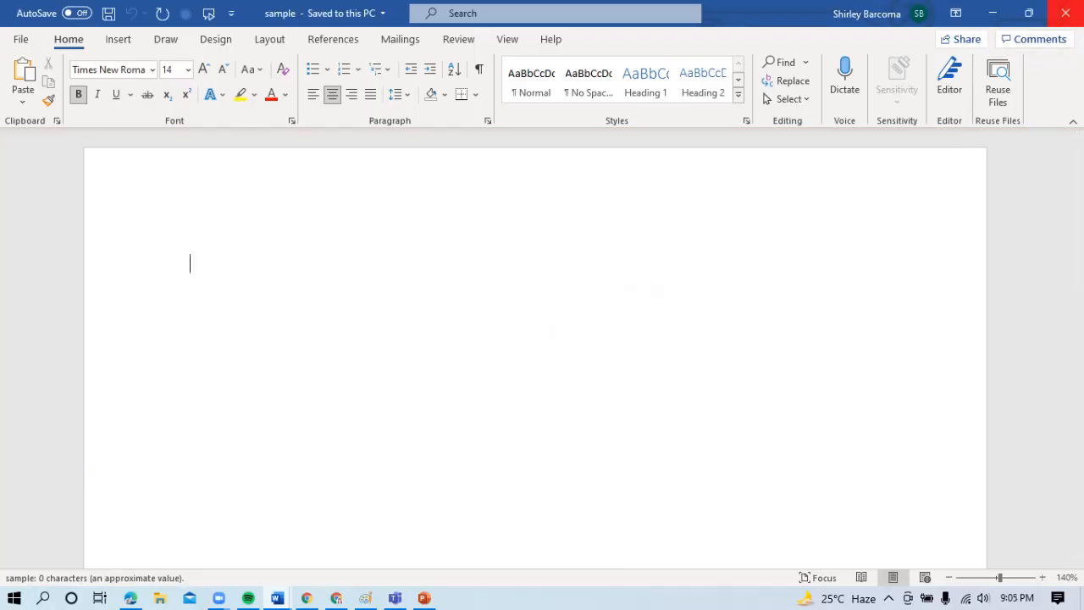
click(1065, 13)
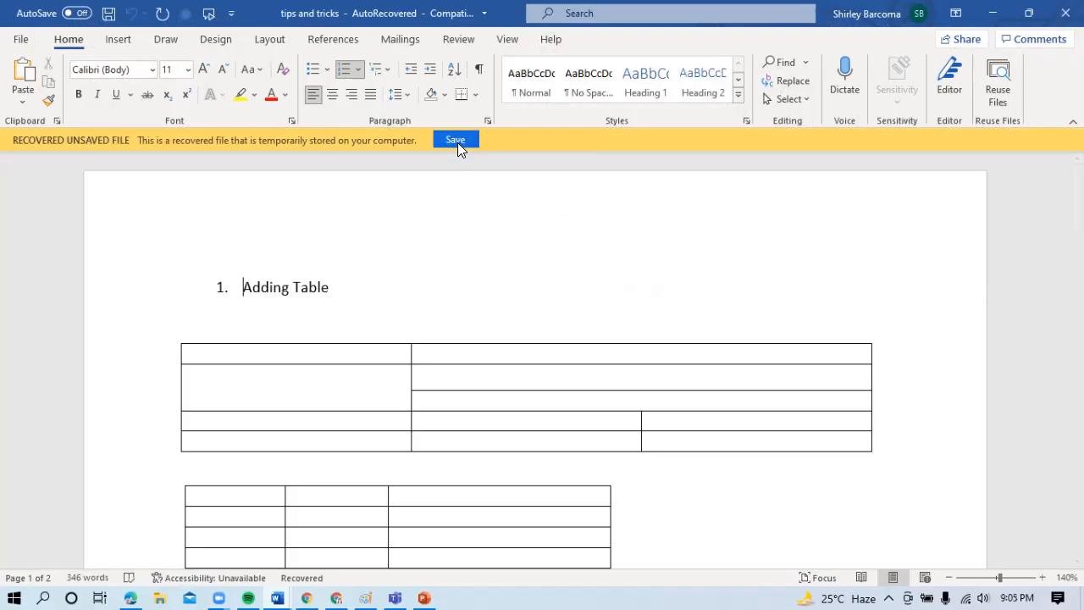
- Save the recovered "tips and tricks" document
click(456, 140)
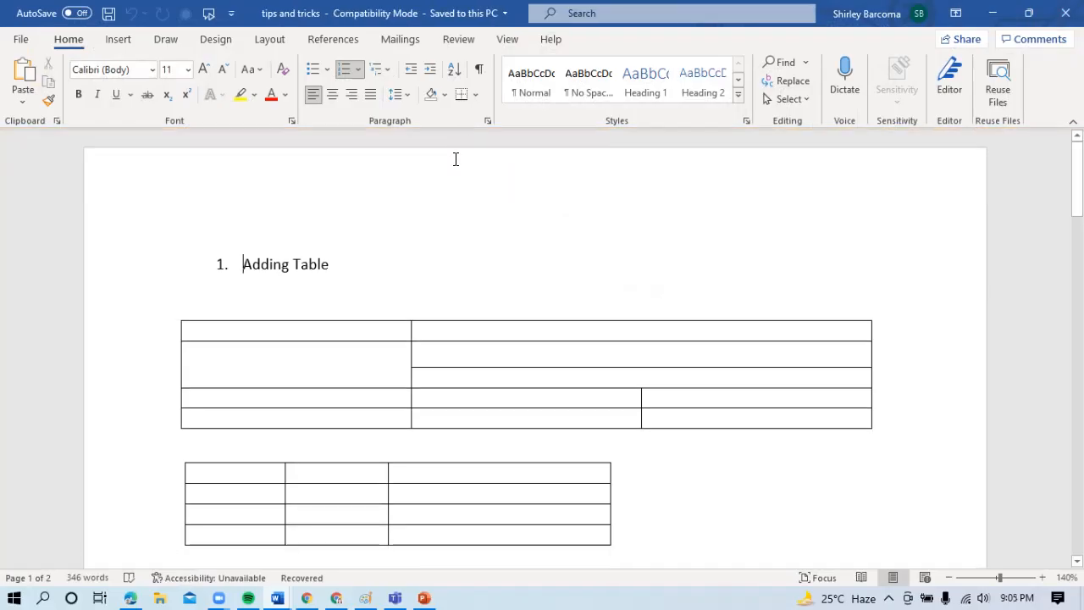
click(24, 39)
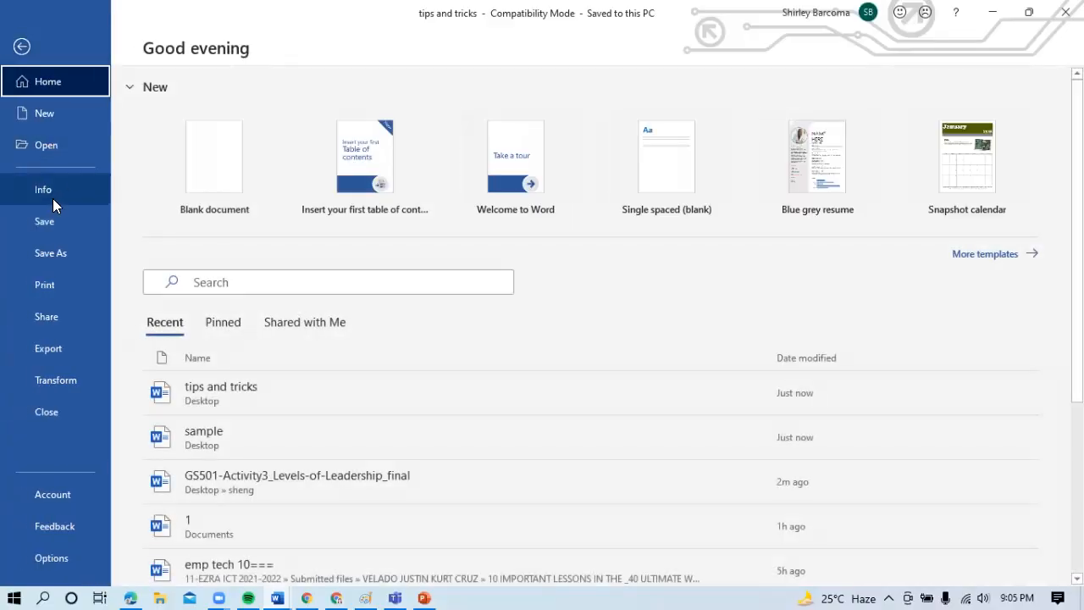
click(54, 222)
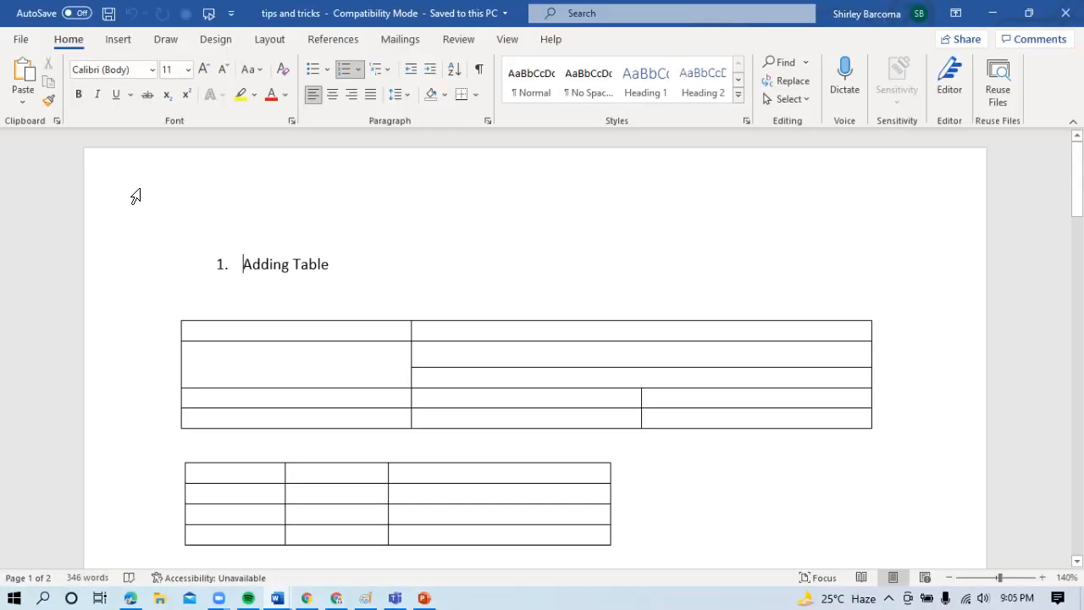
- Encrypt the "tips and tricks" document with a password, entering the document password and confirming it
click(21, 39)
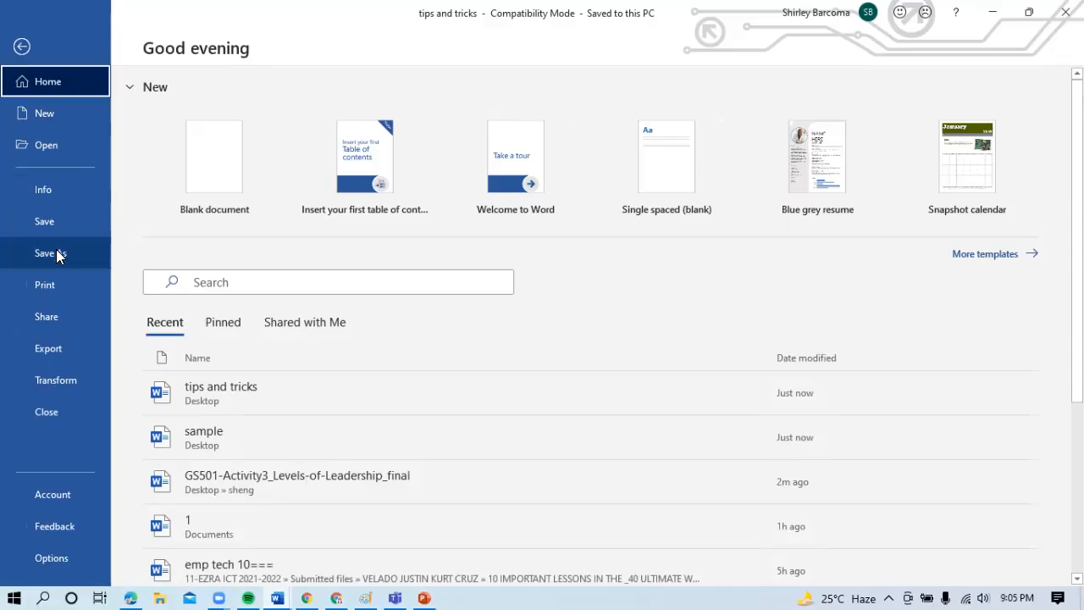
click(51, 195)
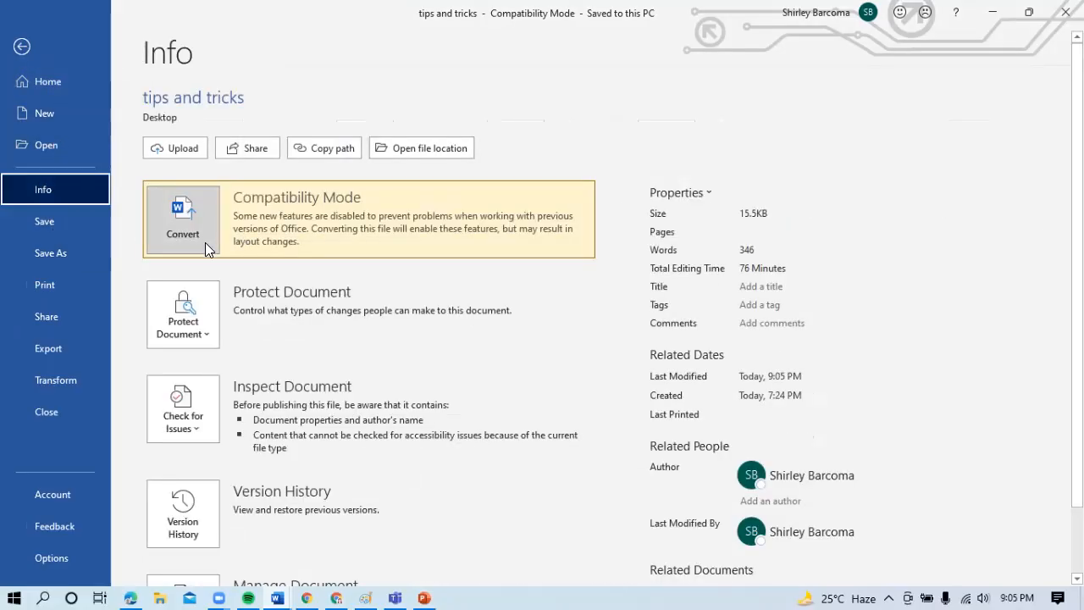
click(183, 318)
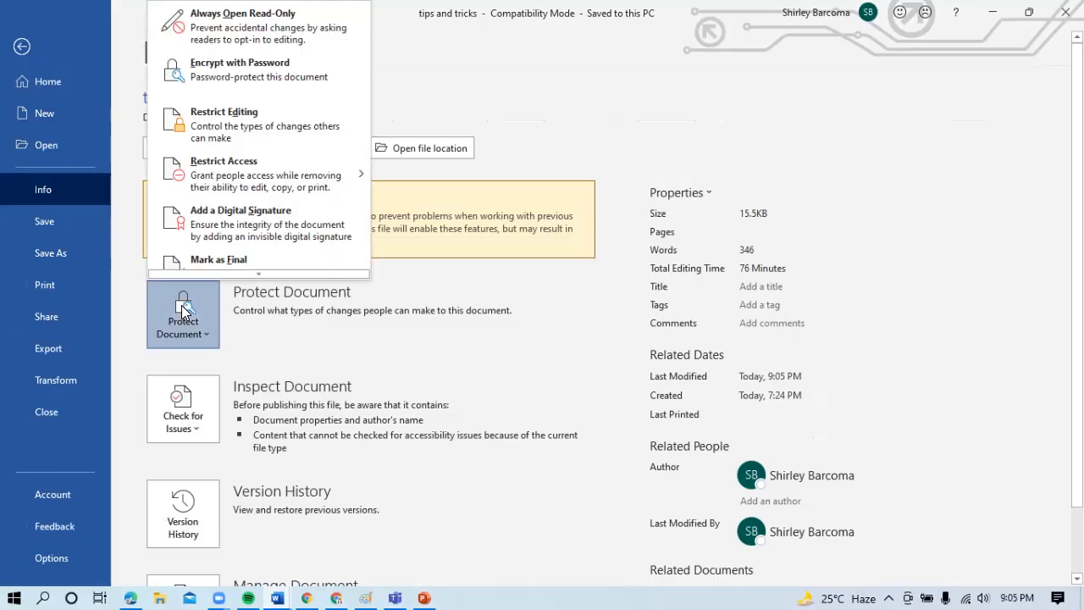
click(227, 79)
text(12)
key(Return)
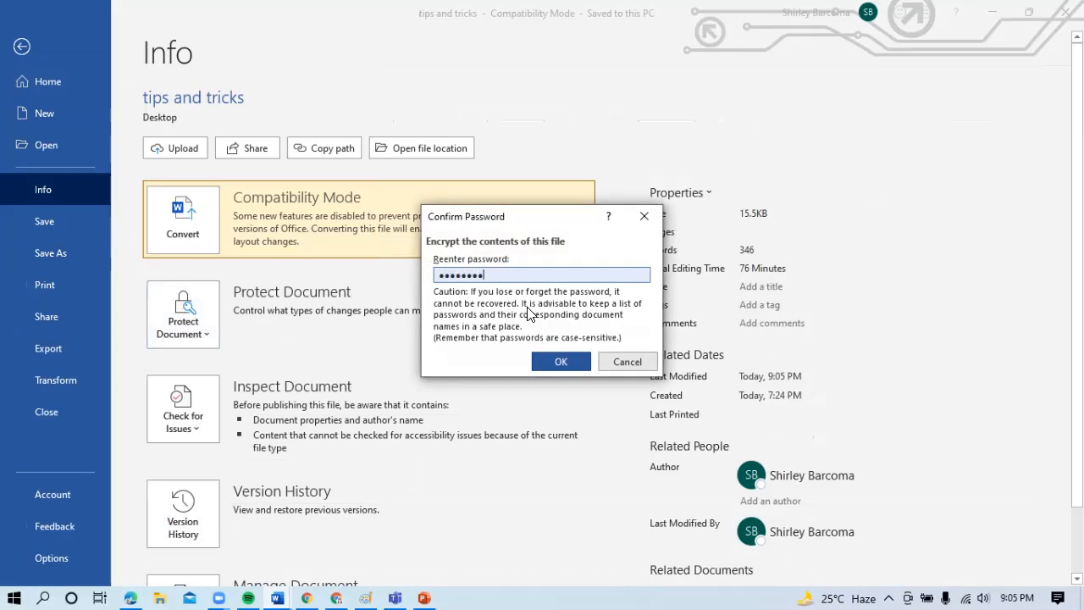
click(574, 362)
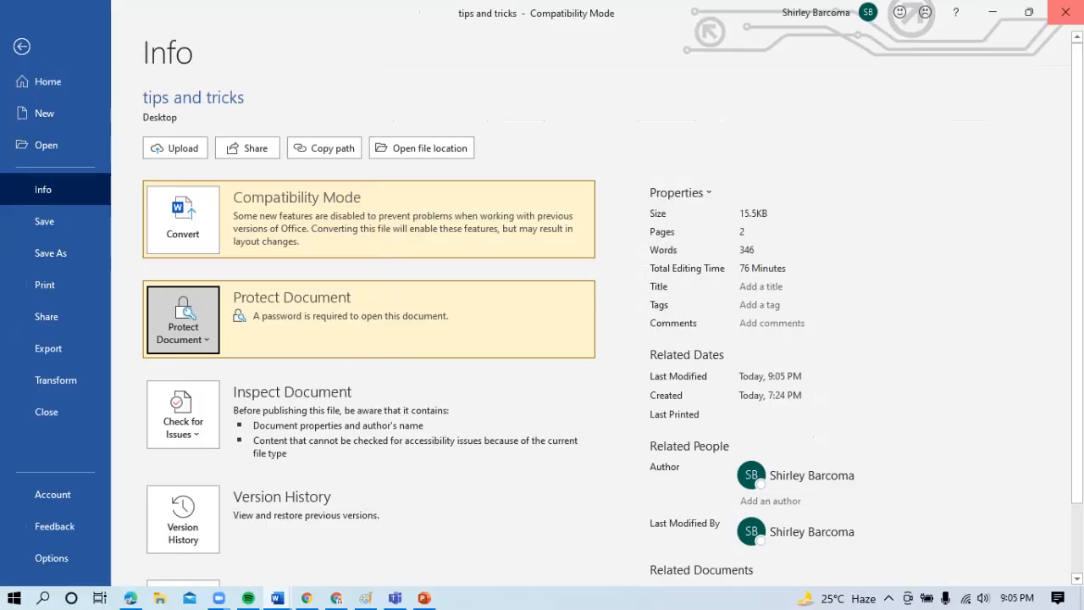
- Close the "tips and tricks" document and save its changes
click(1065, 12)
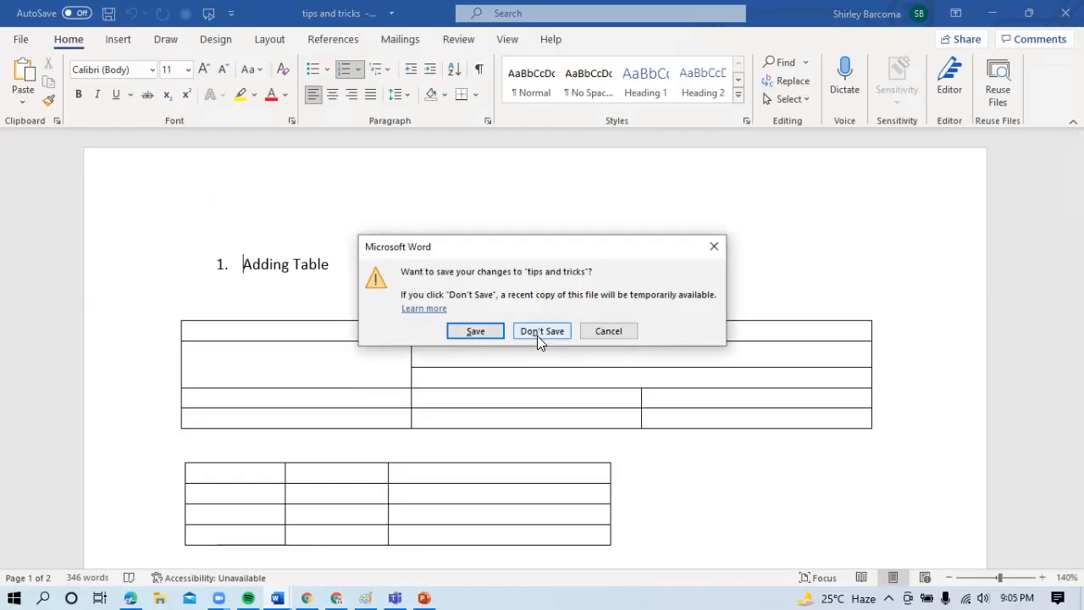
click(491, 333)
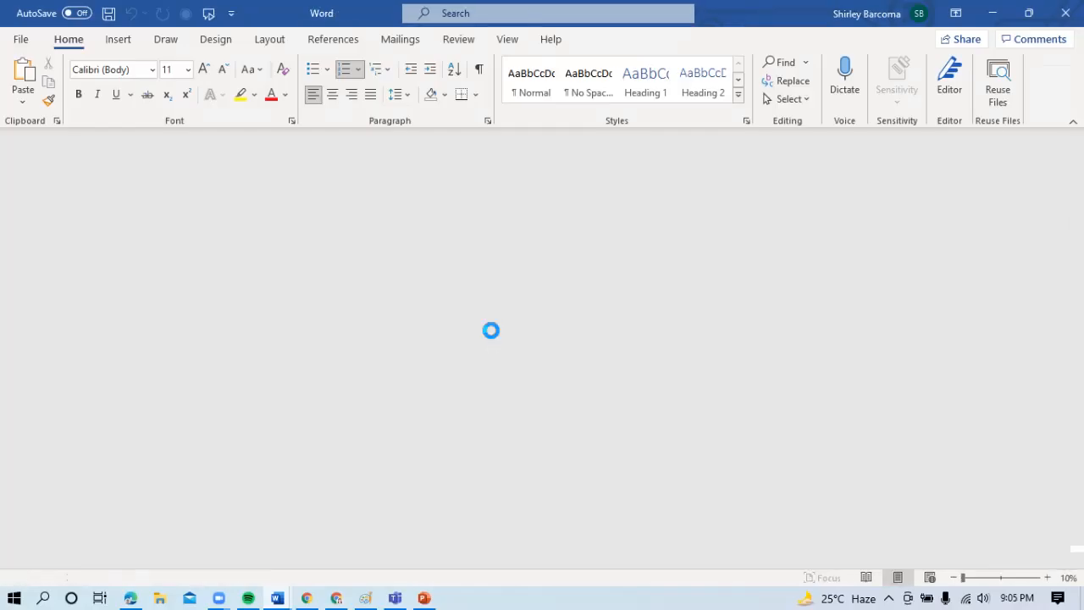
click(283, 207)
click(398, 247)
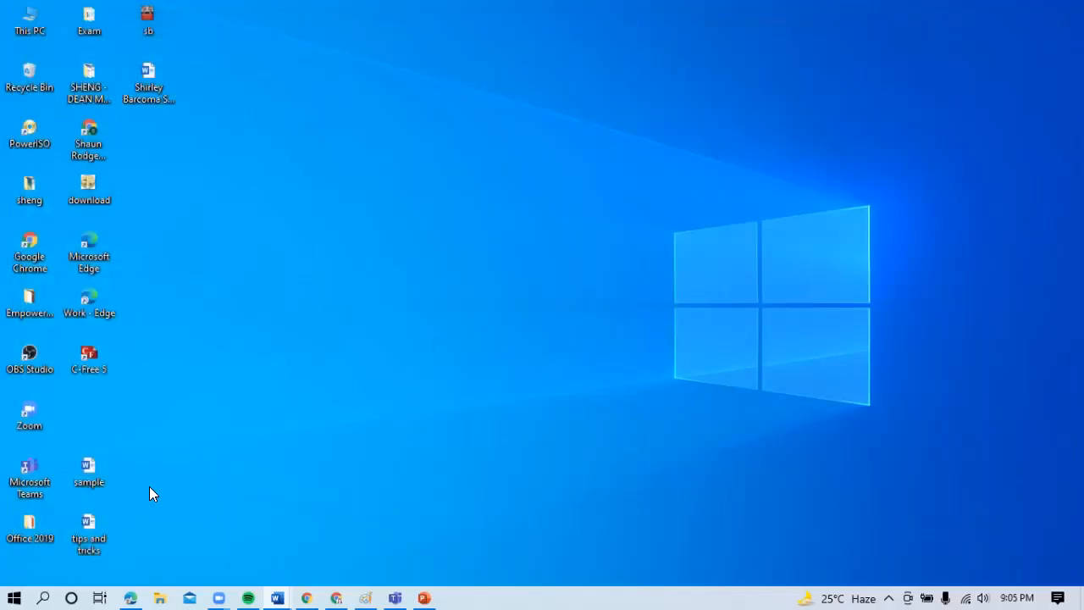
- Move "tips and tricks" above "sample" on the desktop and open it with the document password, minimizing the other documents in front of it
drag(91, 532, 102, 408)
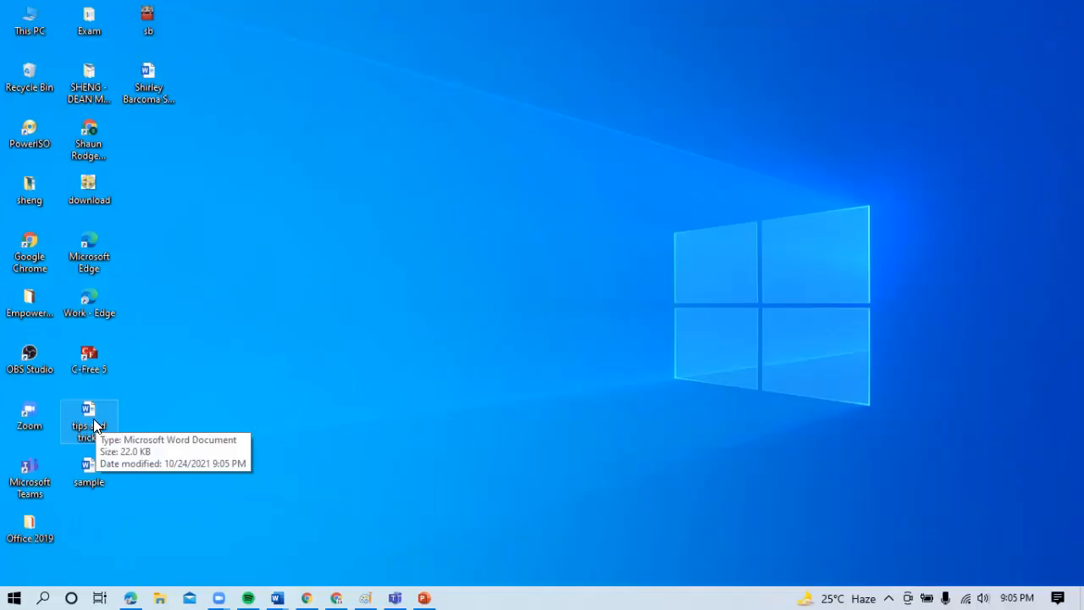
double_click(93, 418)
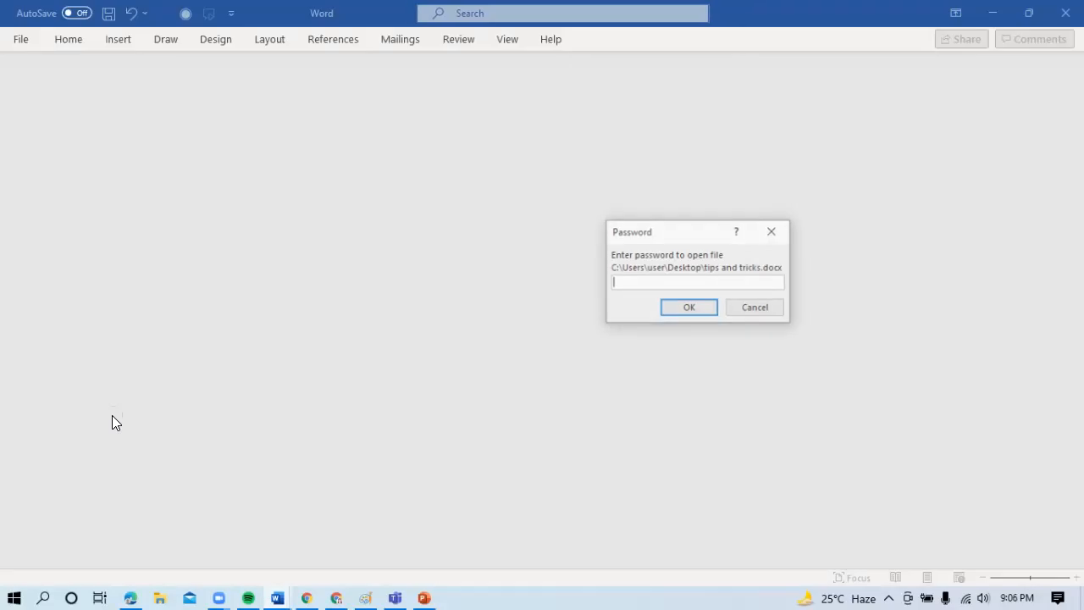
drag(710, 232, 587, 191)
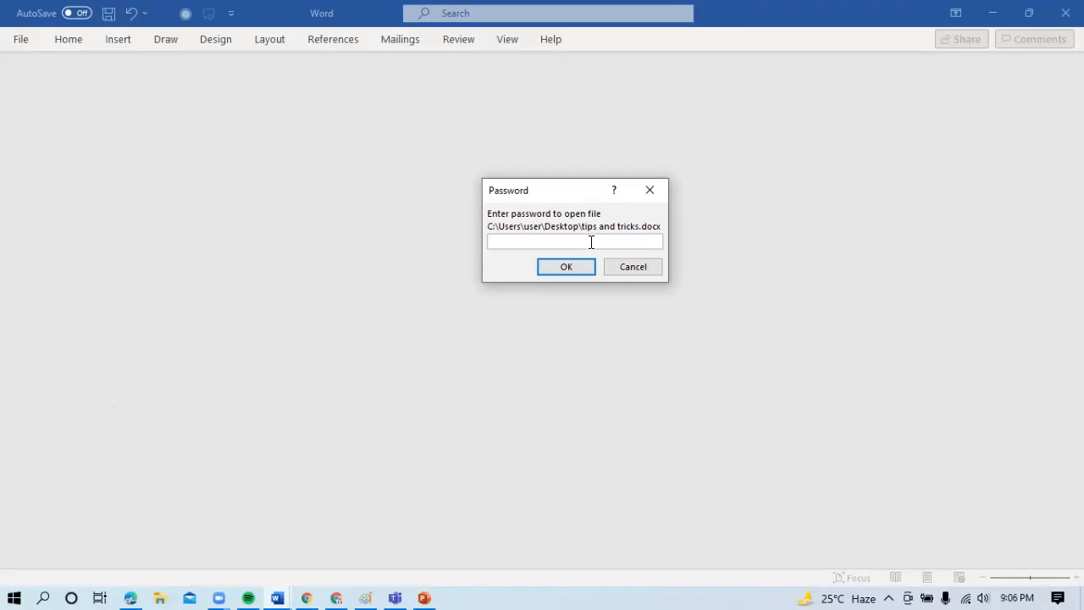
text(•)
click(578, 268)
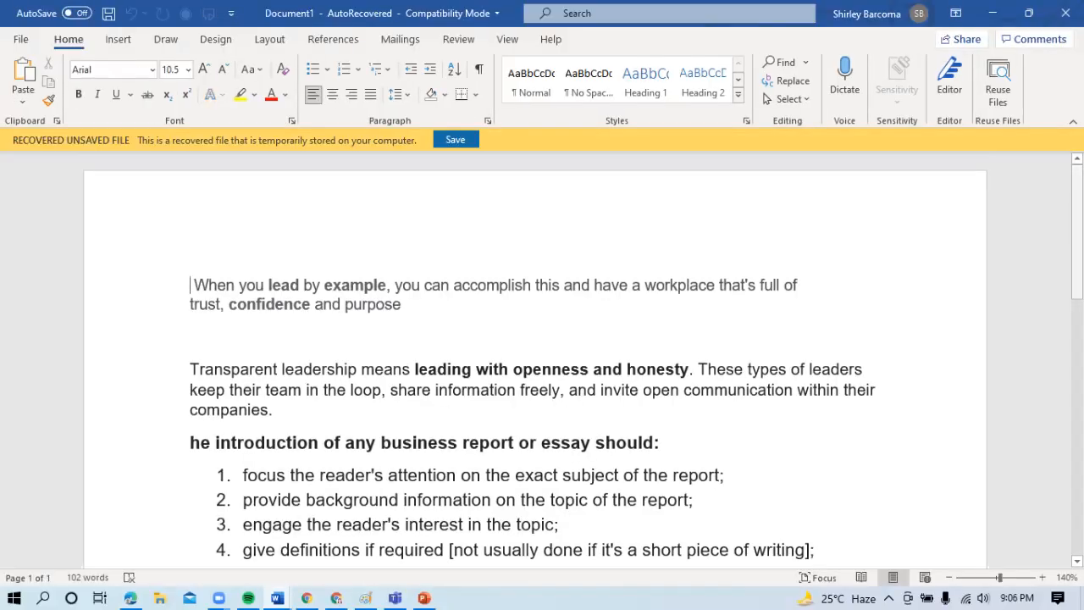
click(993, 21)
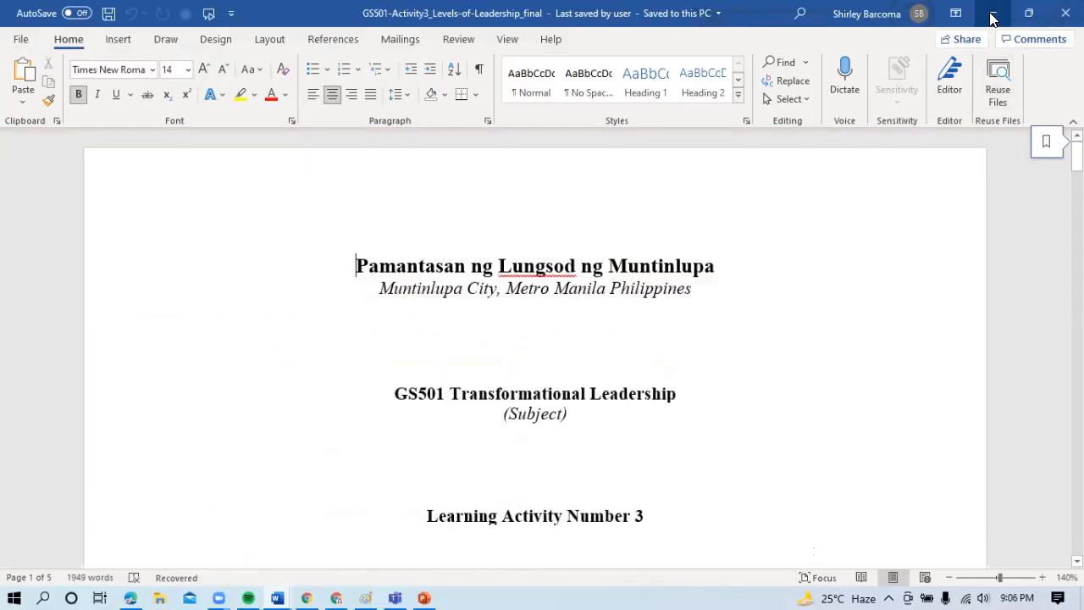
click(993, 20)
- Add the numbered items "Protecting password" and "Mark as final" at the end of the document's second page
drag(1077, 182, 1077, 504)
click(392, 353)
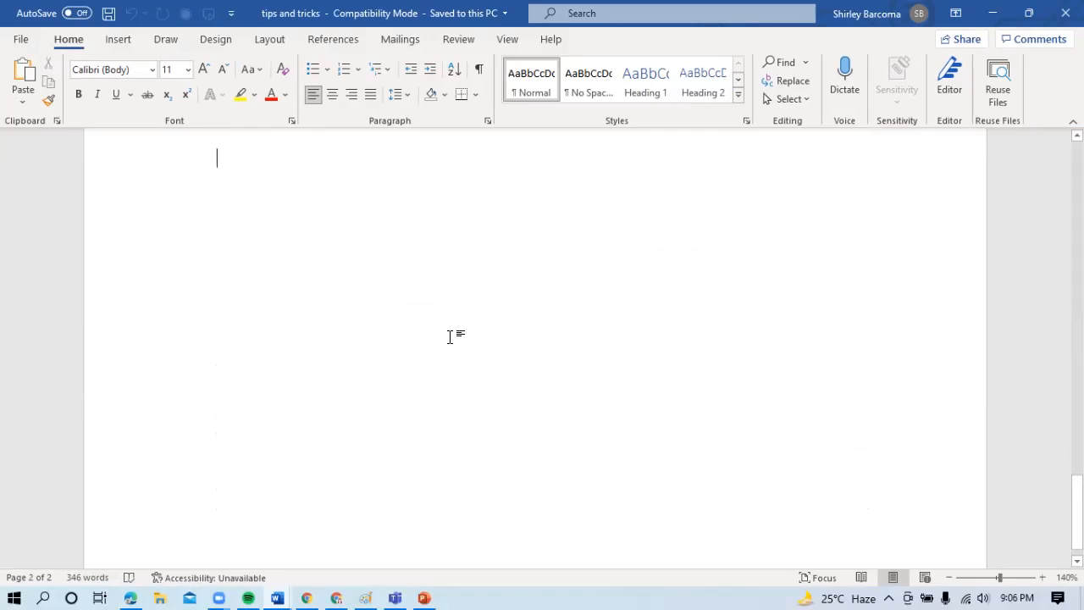
text(7.)
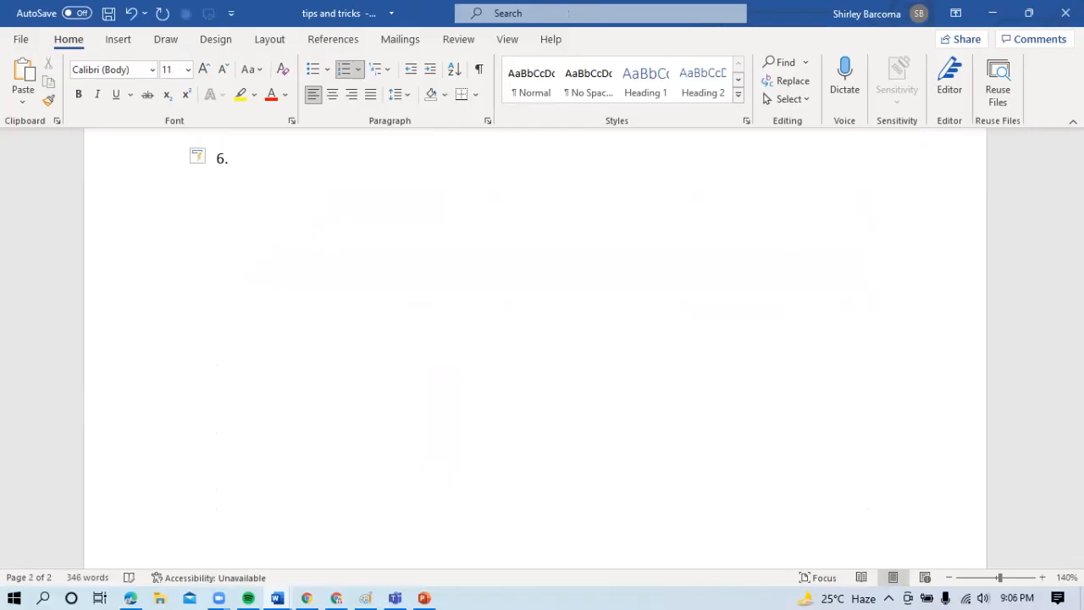
text( protecting)
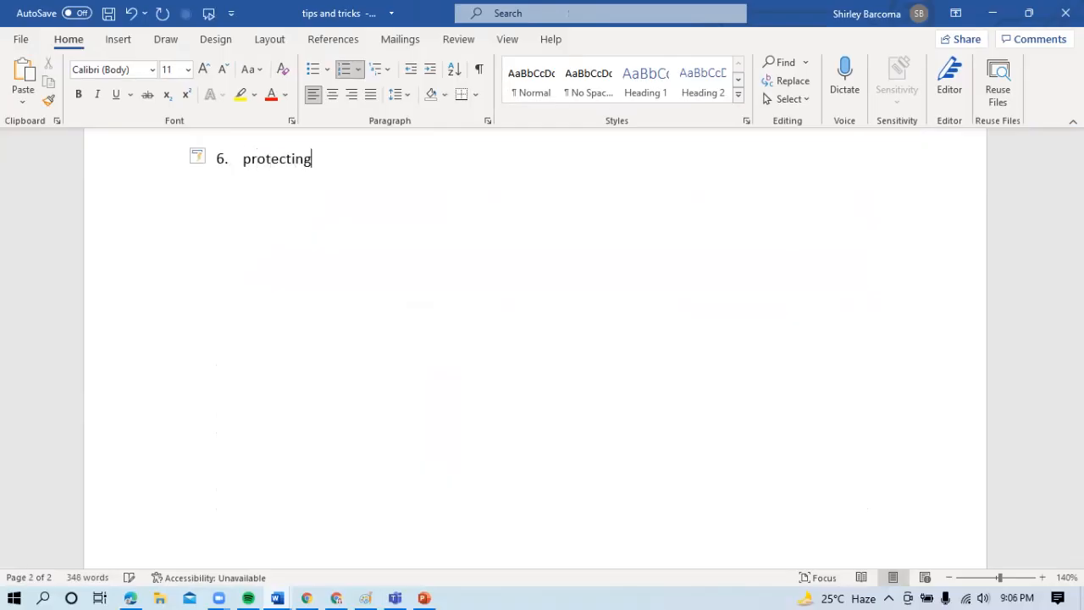
text( password)
key(Return)
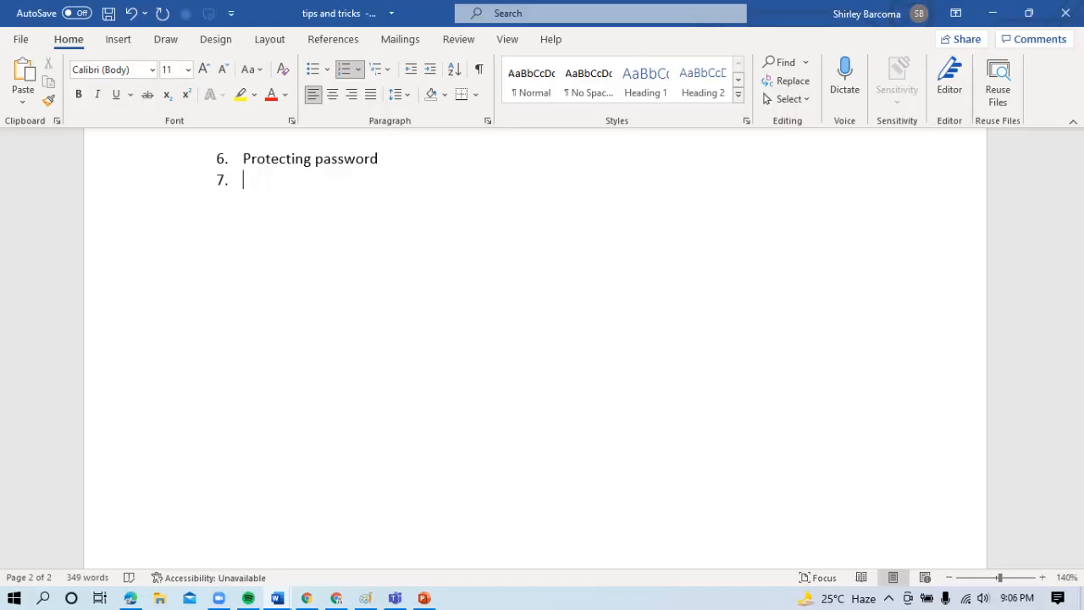
text(mark as final)
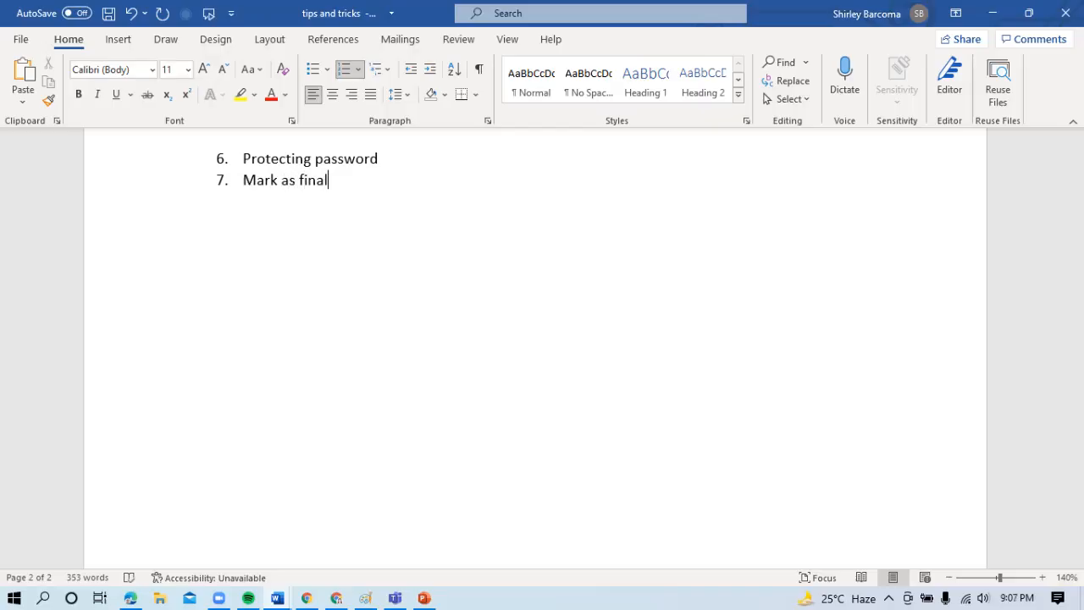
key(Return)
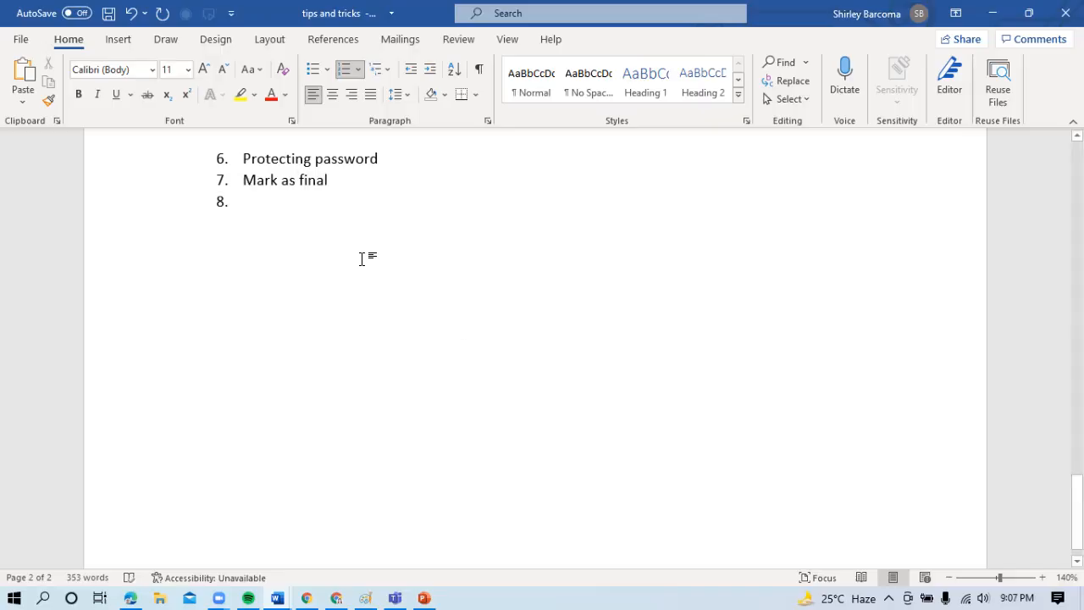
- Mark the "tips and tricks" document as final, accepting both messages, and close it
click(21, 39)
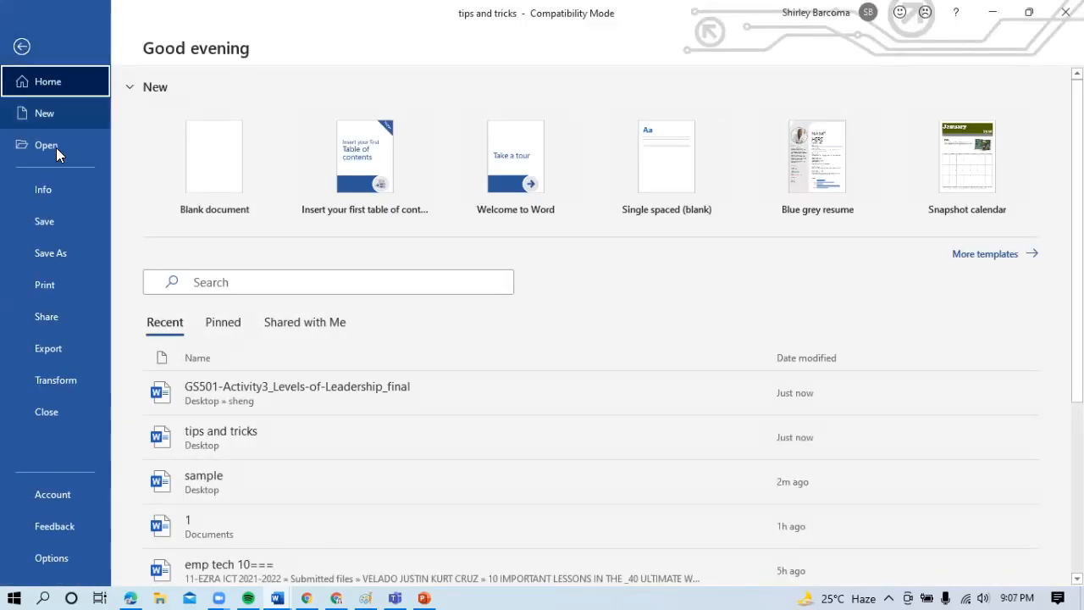
click(56, 190)
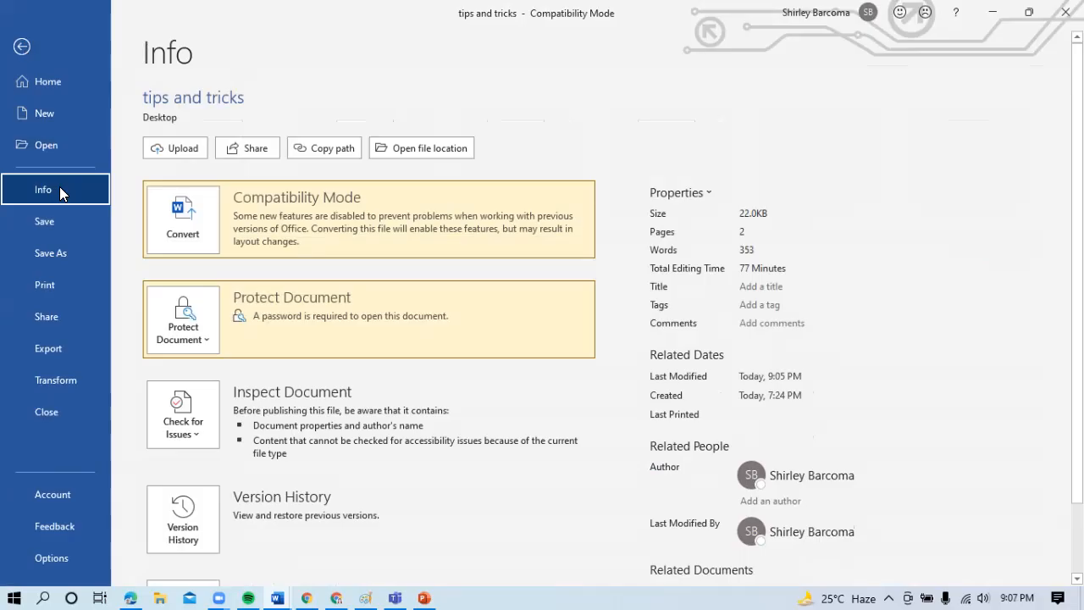
click(190, 340)
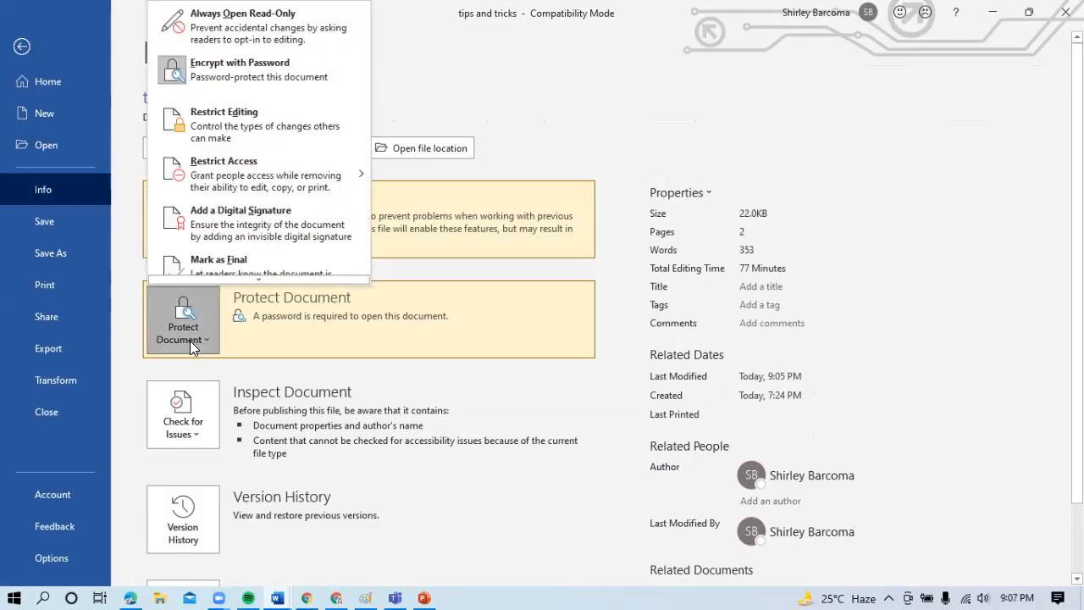
click(234, 259)
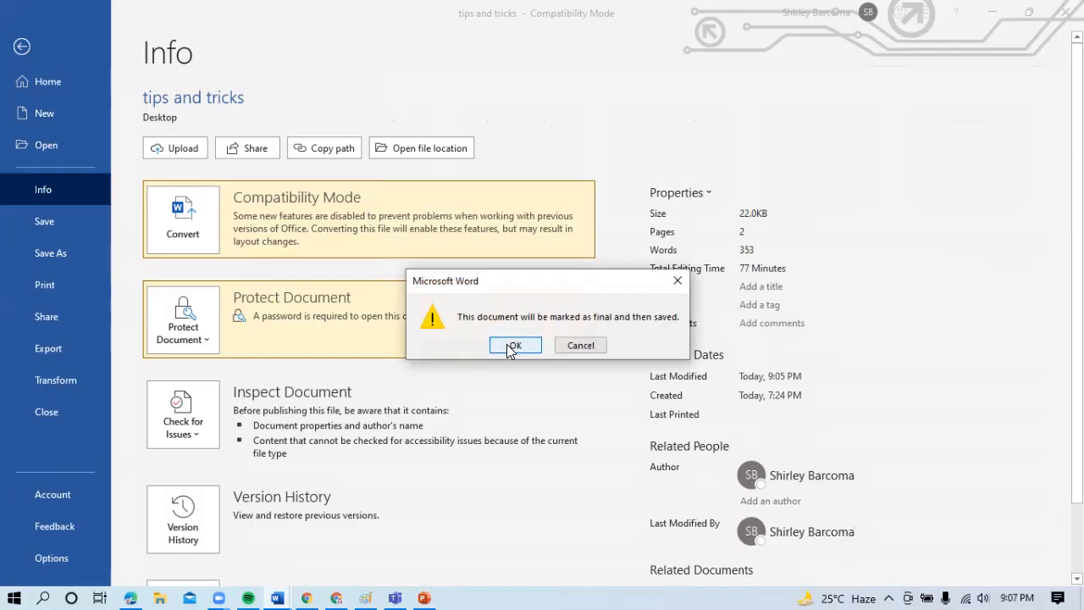
click(512, 346)
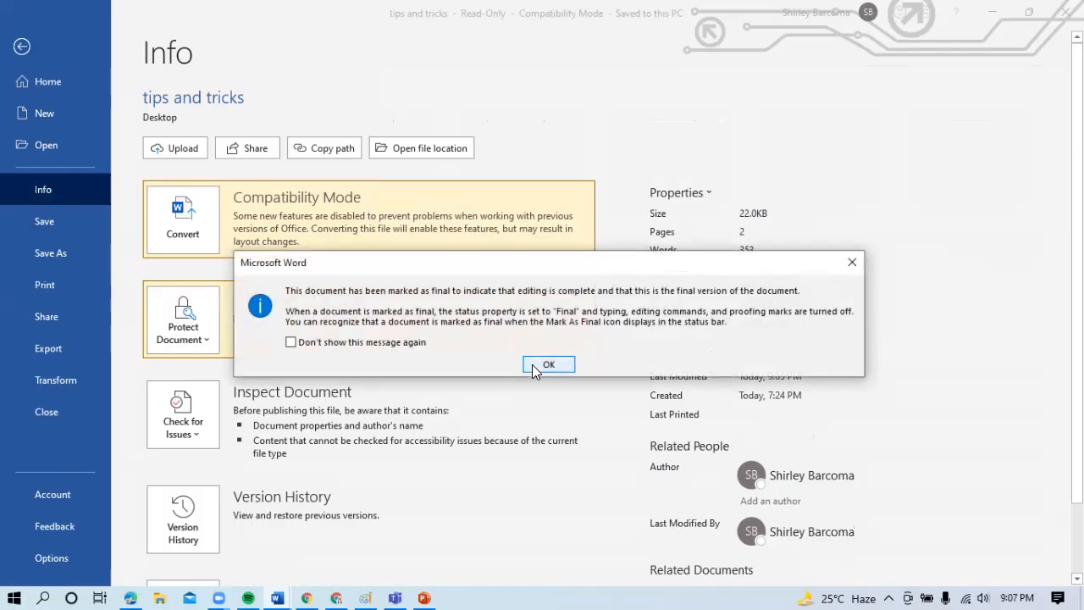
click(537, 366)
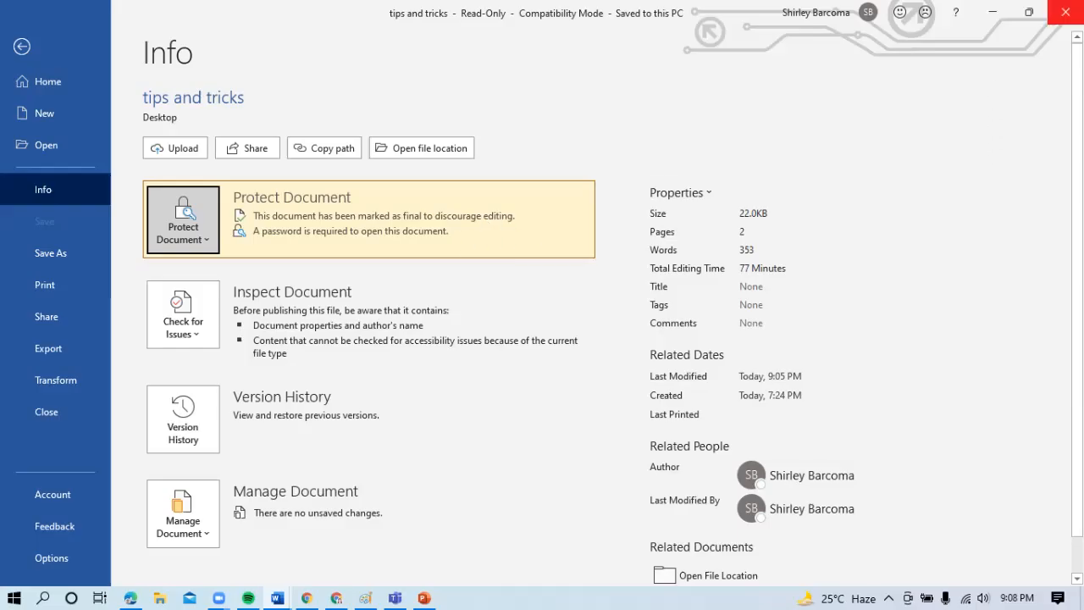
click(1065, 12)
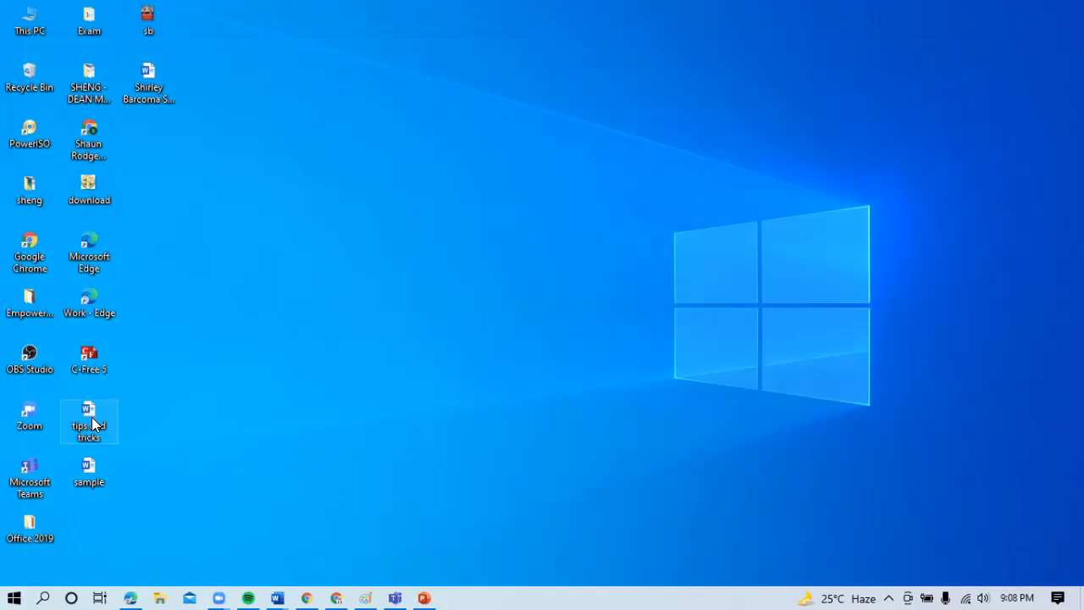
- Reopen "tips and tricks" from the desktop by entering the document password, and allow editing despite the final mark
double_click(90, 415)
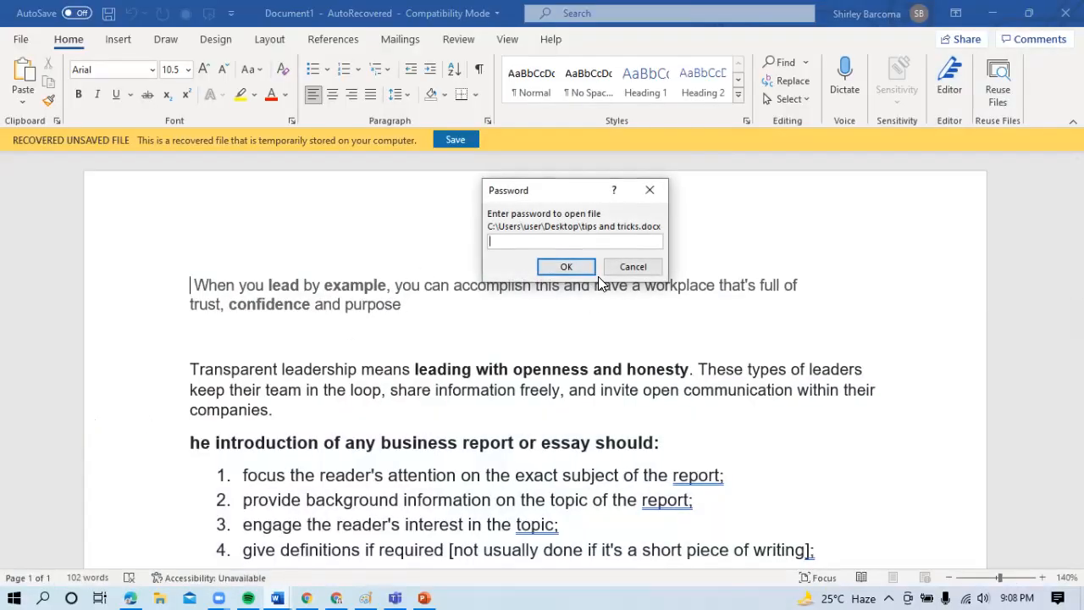
text(••••••••)
key(Return)
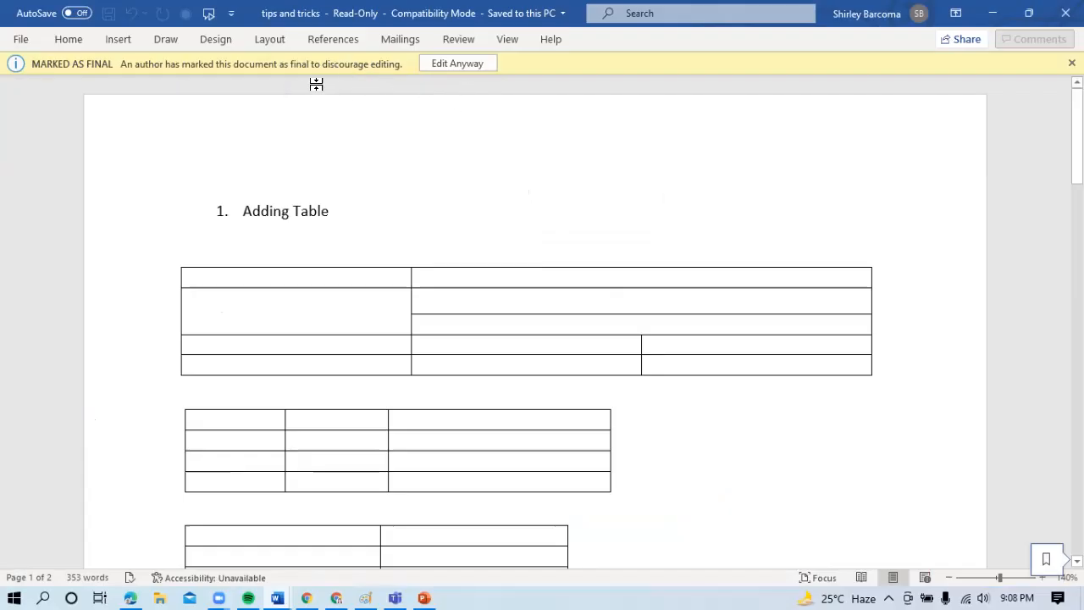
click(456, 63)
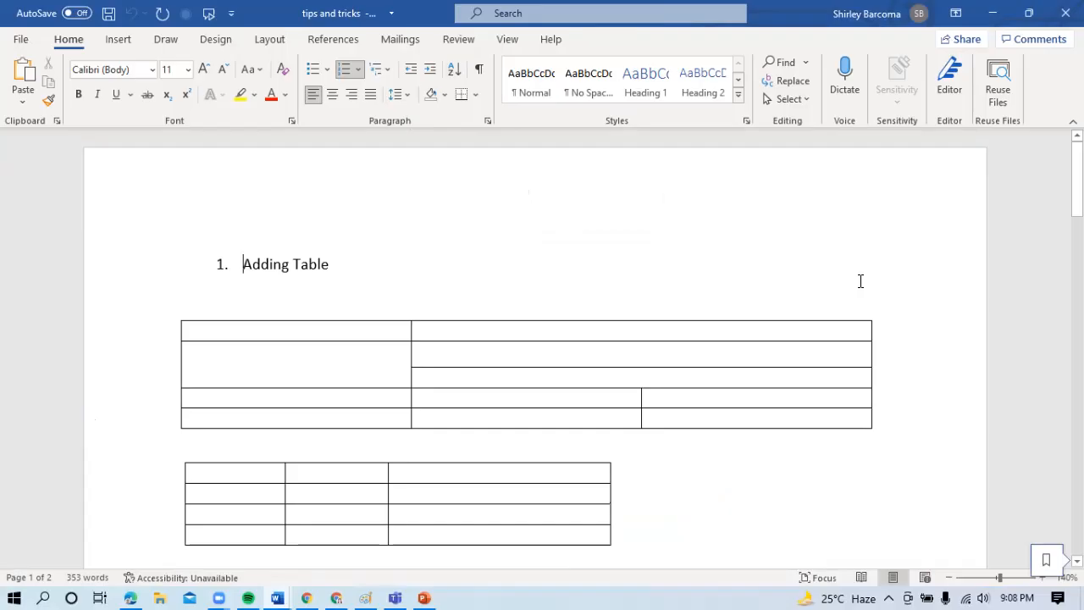
- Add "On screen keyboard" as numbered item 8 on the last page and end the list with an unnumbered line below
drag(1078, 176, 1077, 516)
click(283, 171)
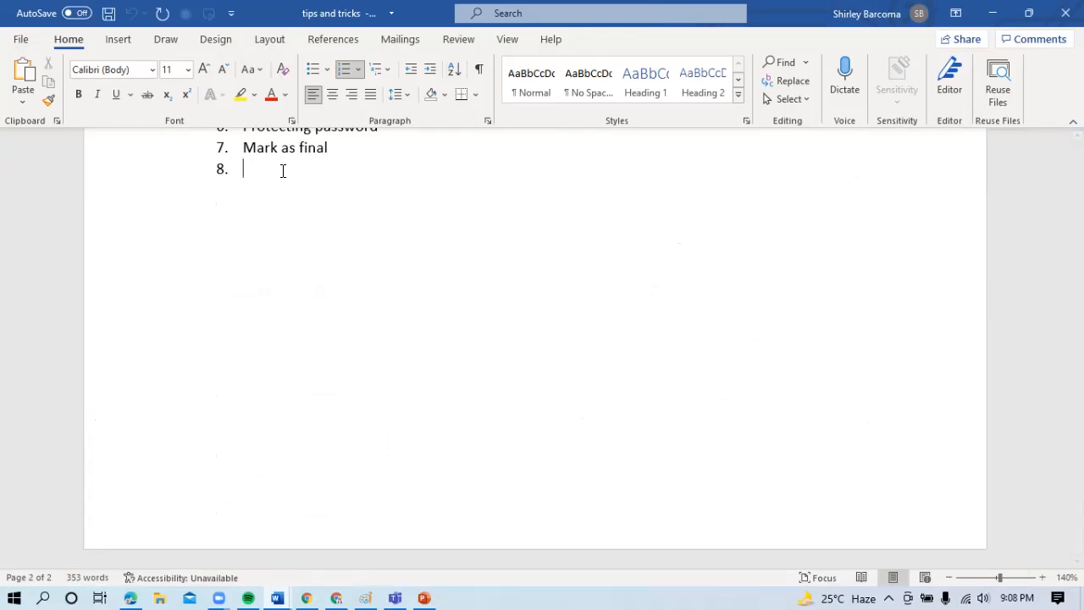
text(On scr)
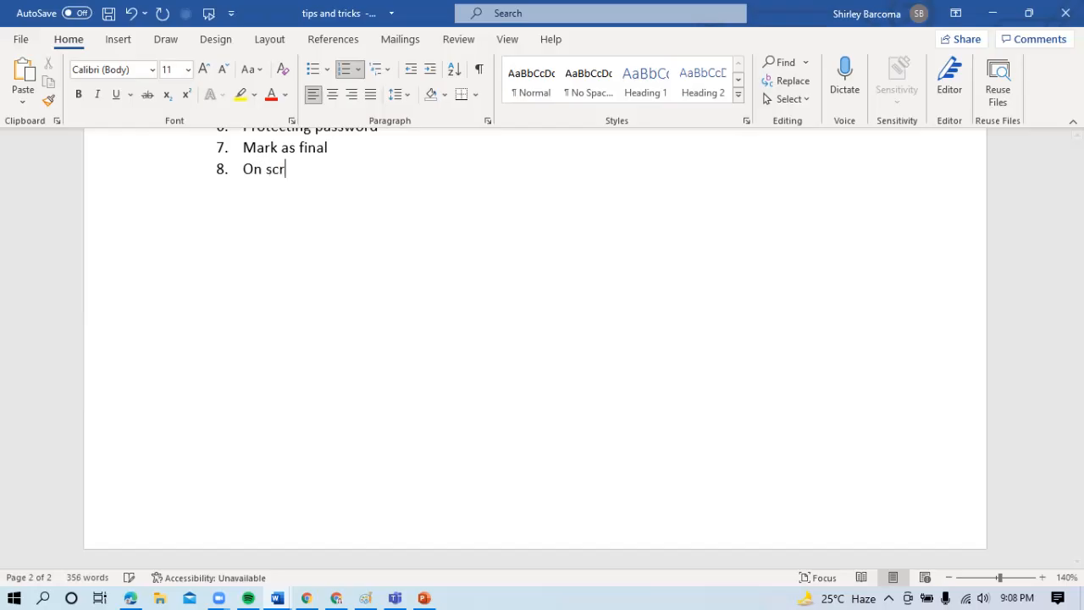
text(een keyboard)
key(Return)
key(BackSpace)
key(BackSpace)
key(Return)
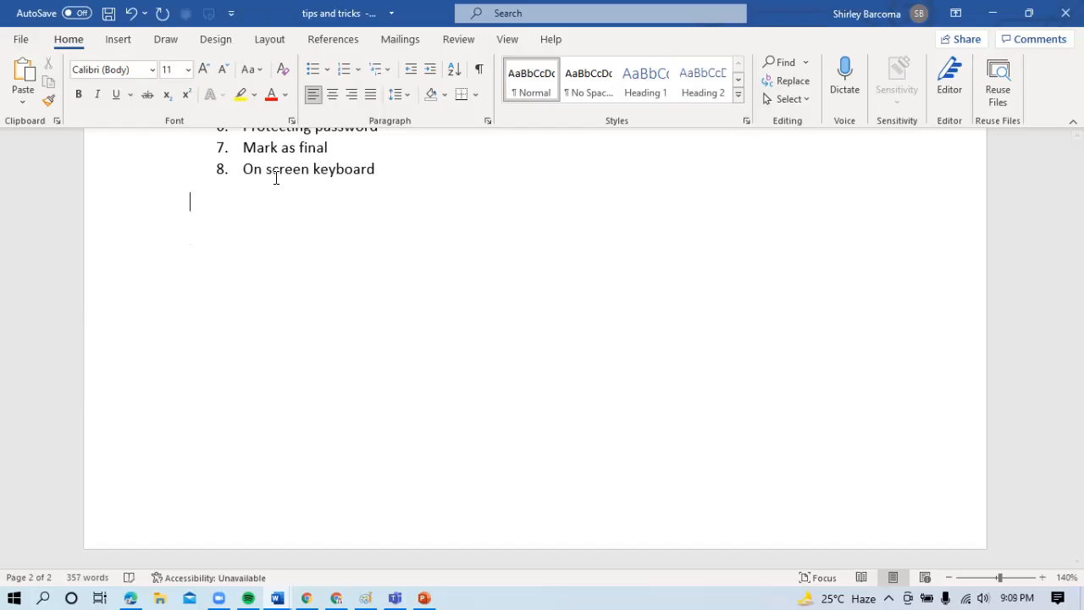
- Launch the On-Screen Keyboard by running "osk" from the Windows Run dialog
click(13, 598)
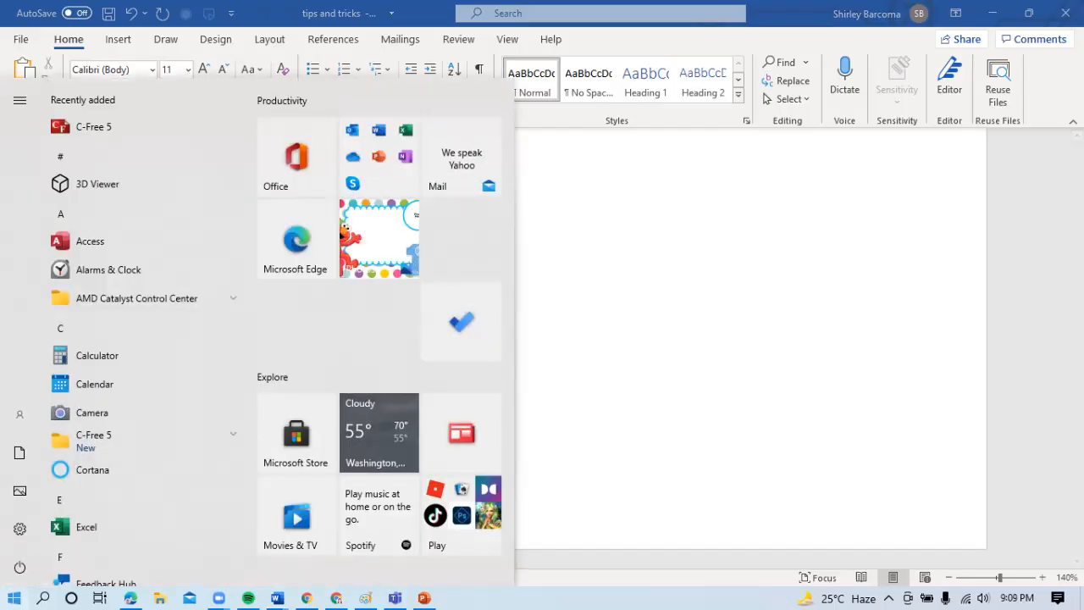
text(run)
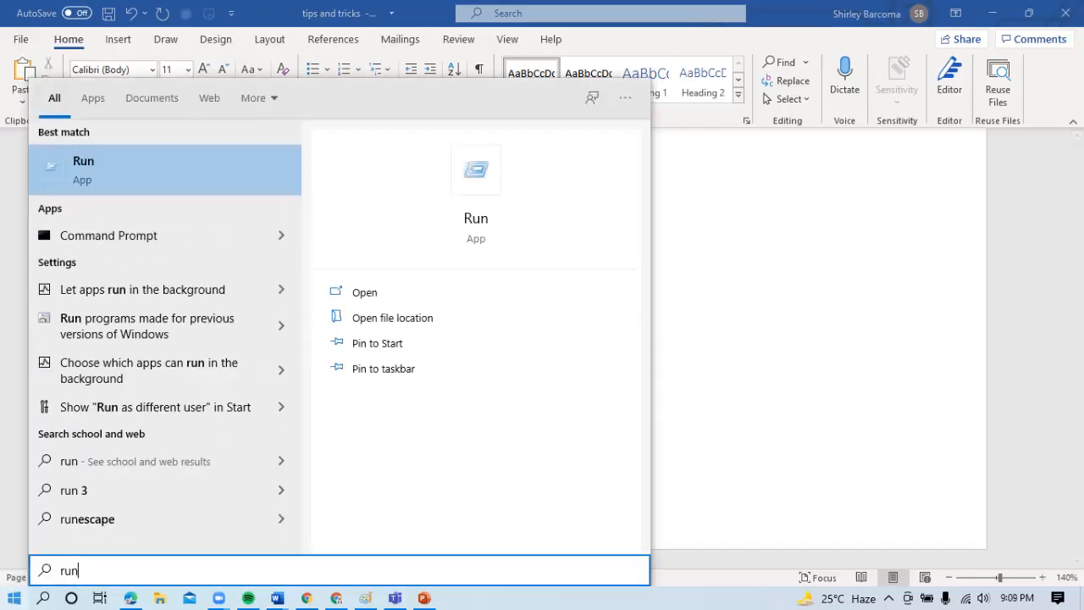
key(Return)
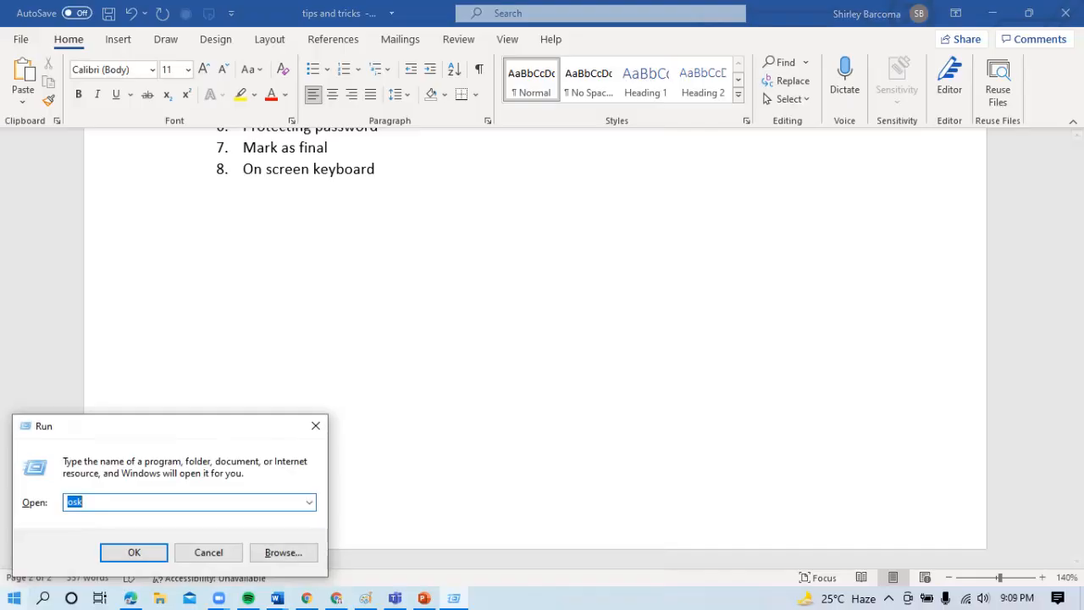
text(o)
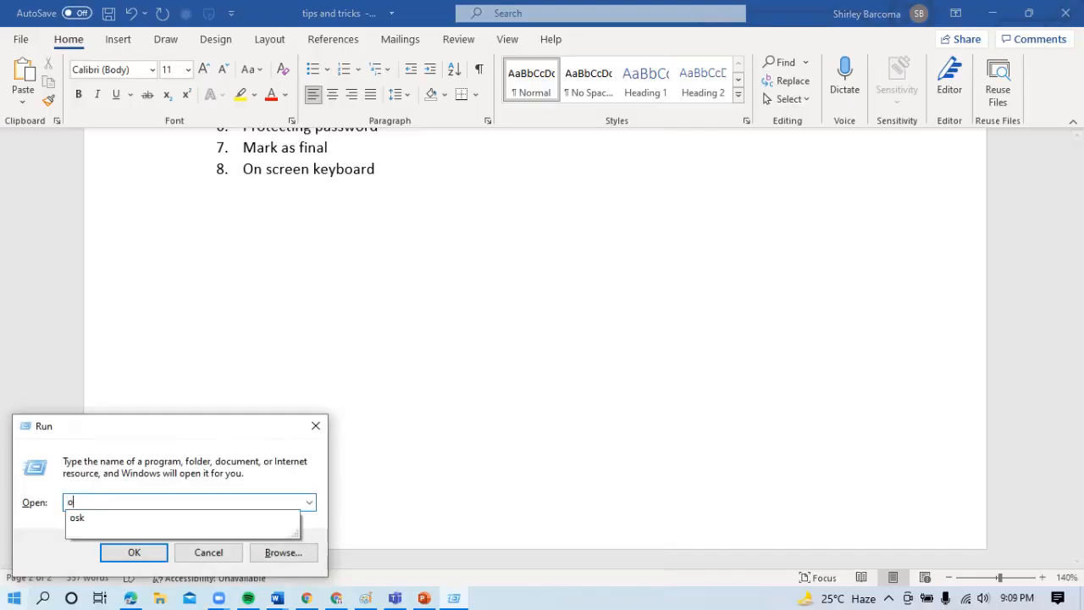
text(sk)
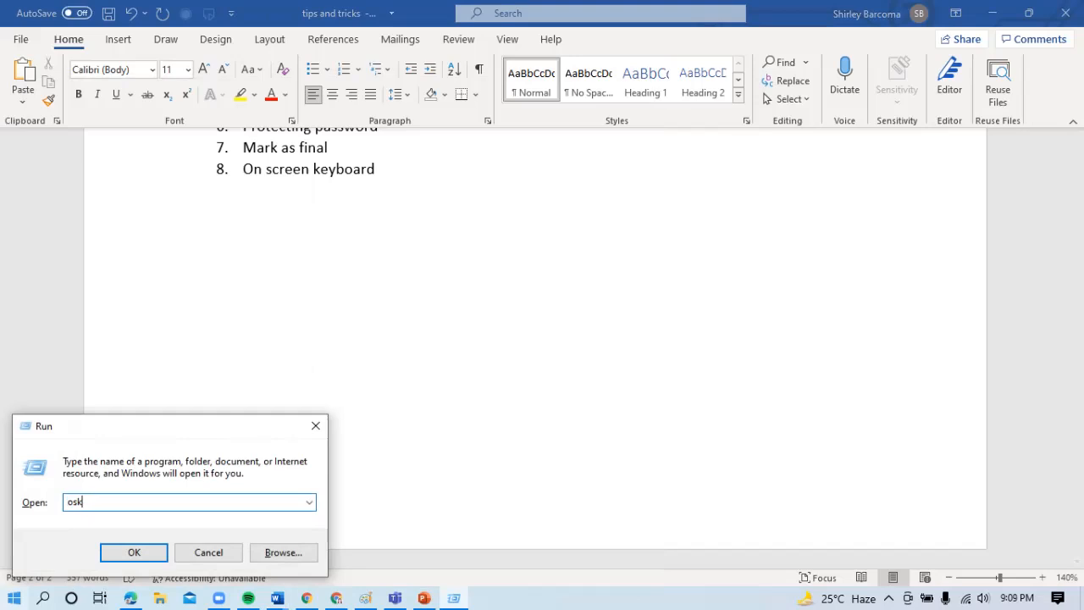
key(Return)
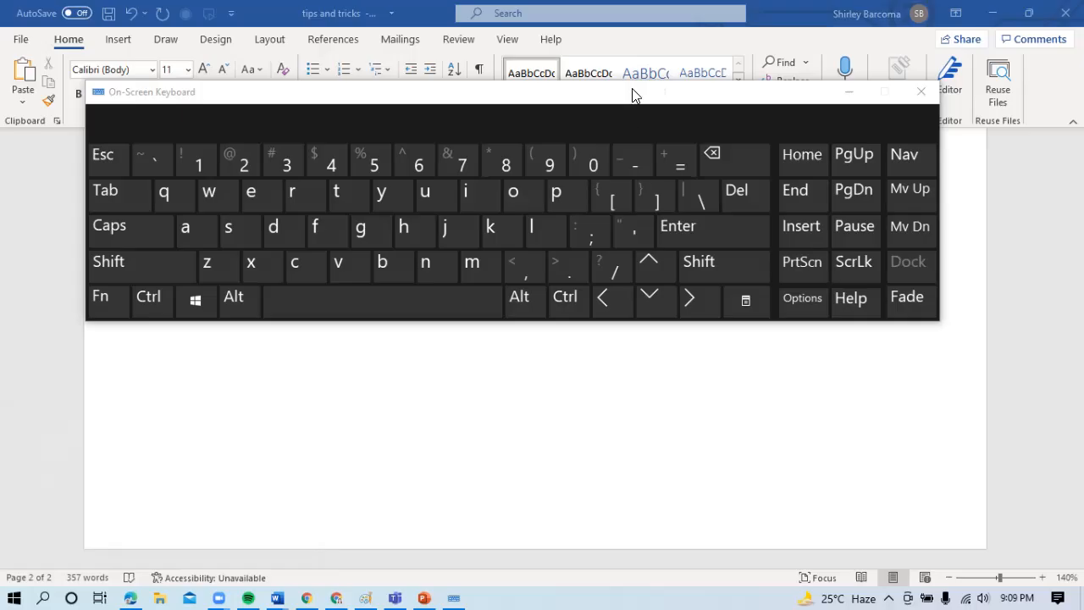
- Enter a first name below the list using the On-Screen Keyboard, moved clear of the text, then close the keyboard and start a new line
drag(636, 92, 674, 246)
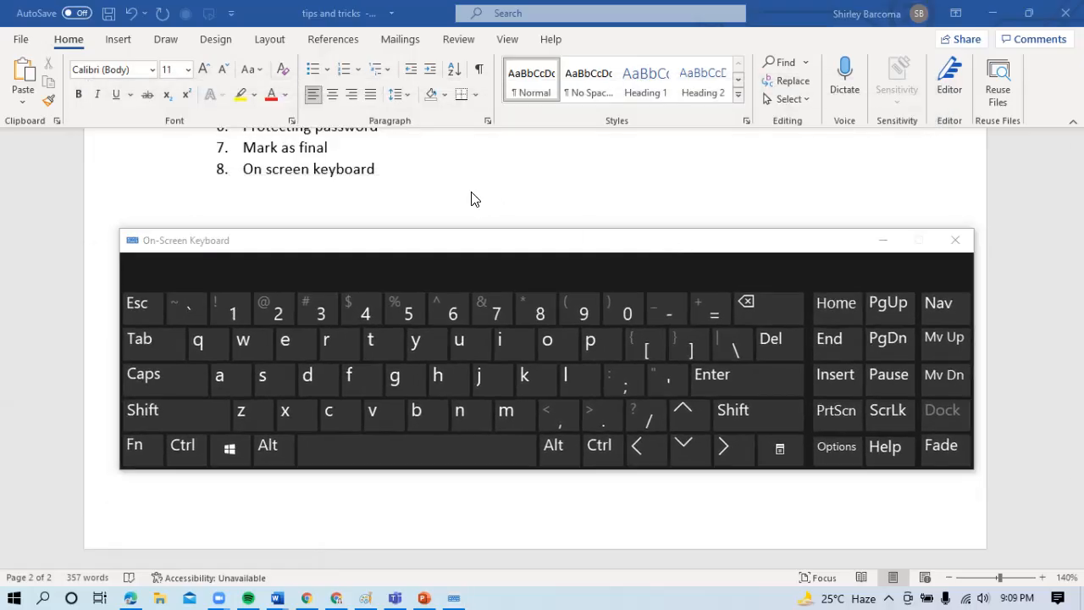
click(337, 346)
click(547, 343)
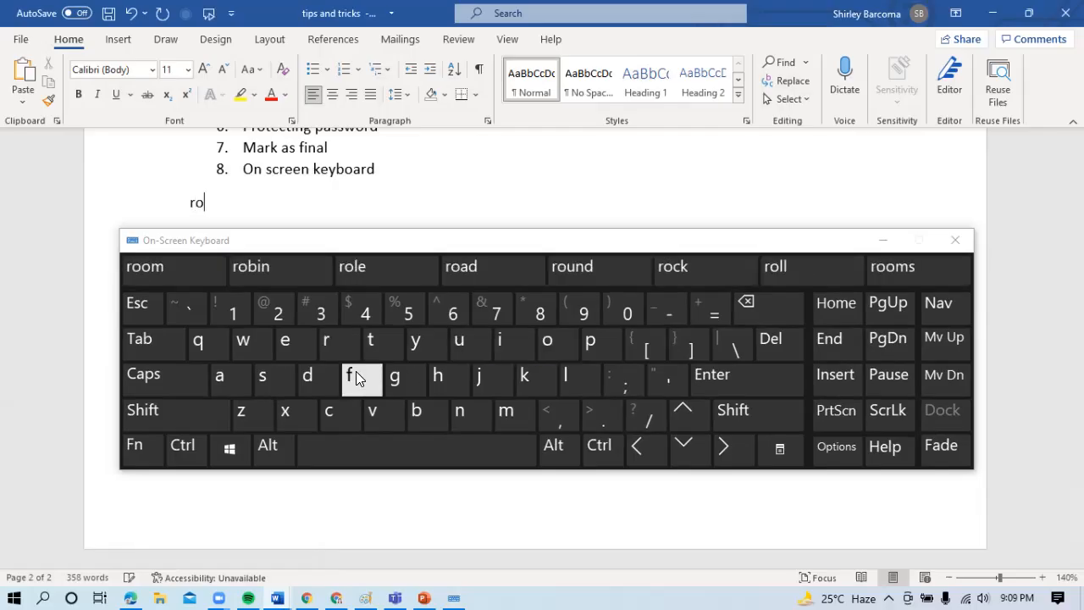
click(307, 376)
click(325, 343)
click(502, 344)
click(397, 378)
click(546, 344)
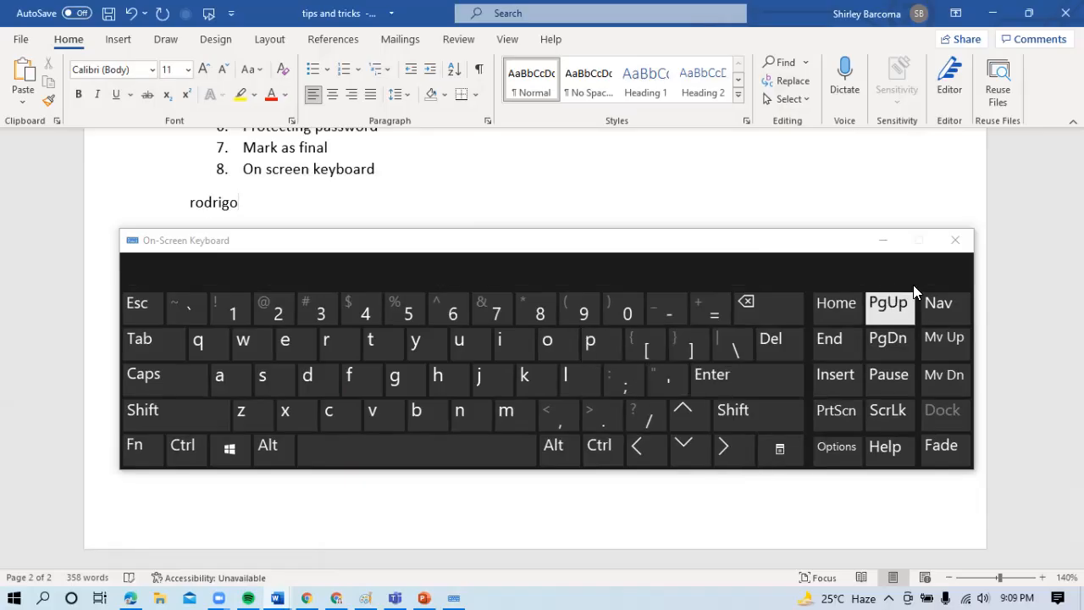
click(957, 241)
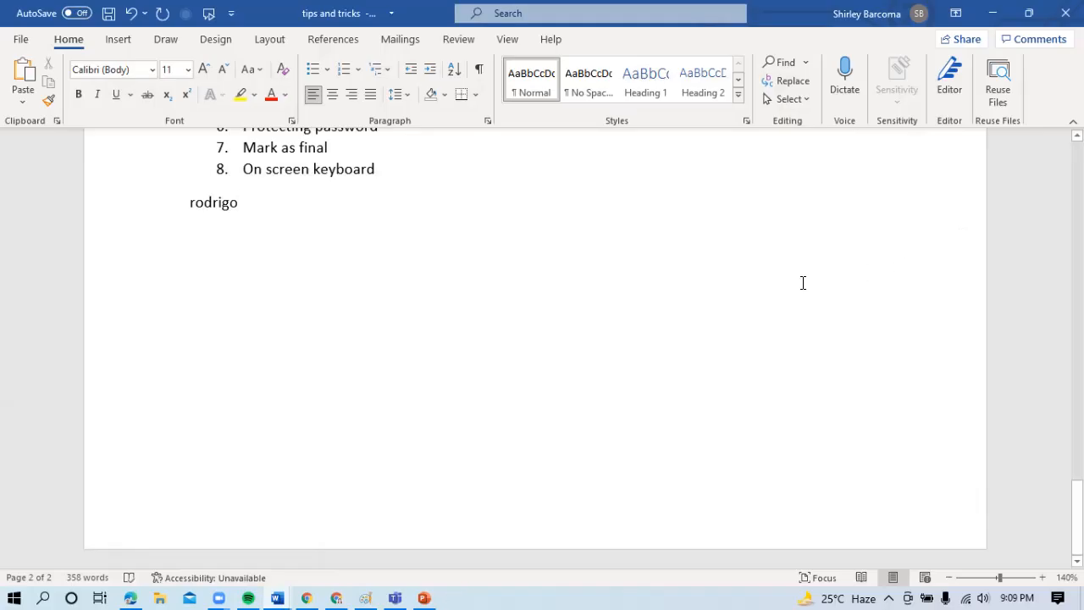
key(Return)
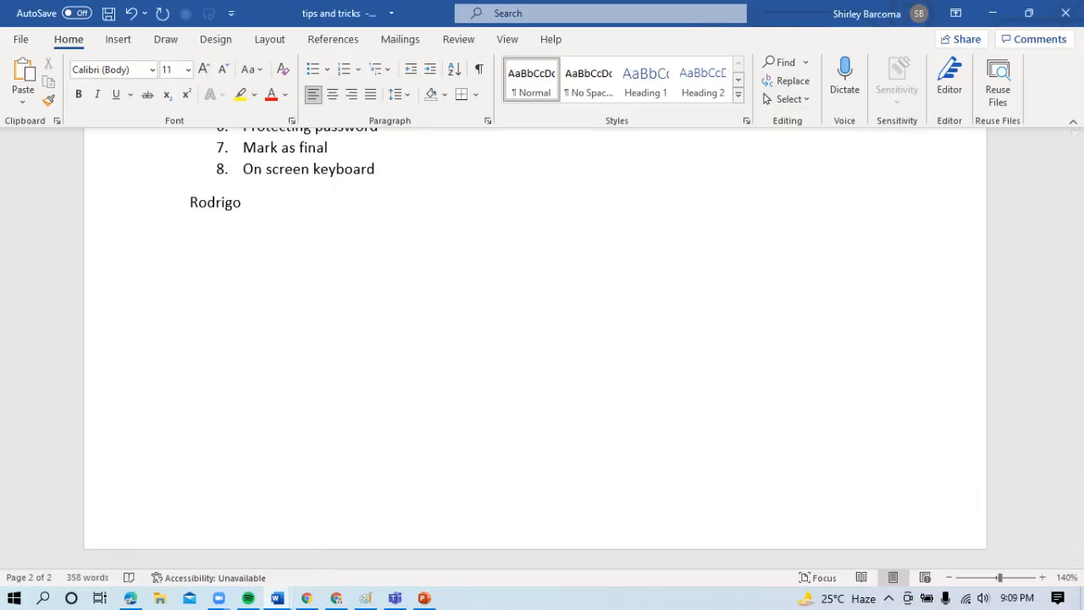
- Add "Add hyperlink quickly" as numbered item 9 below the first name and end the list with an unnumbered line
text(9. )
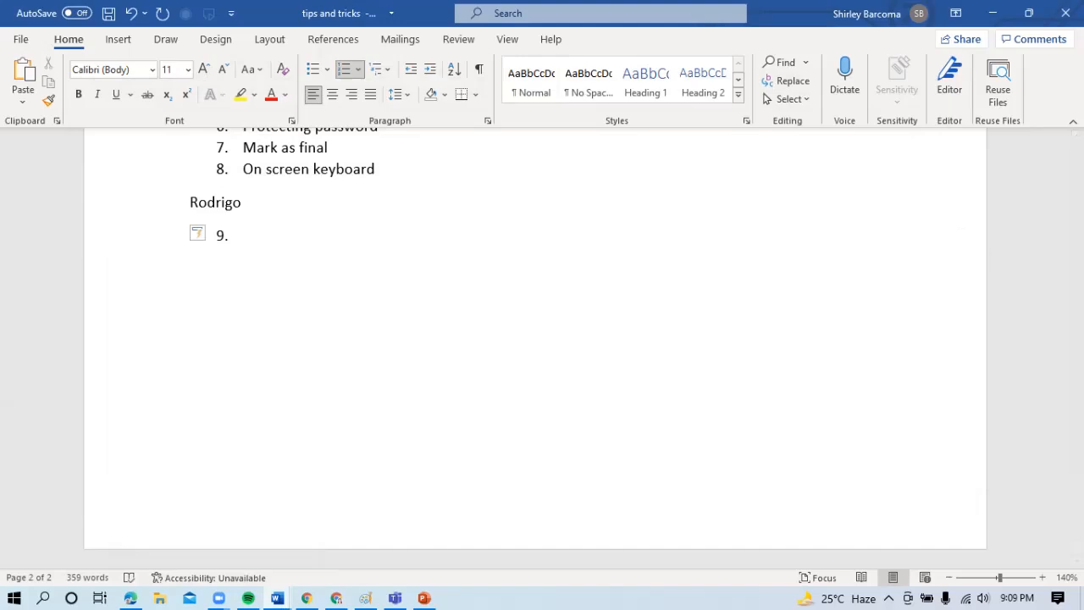
text(add hyperl)
text(ick)
key(BackSpace)
key(BackSpace)
key(BackSpace)
text(ink quickly)
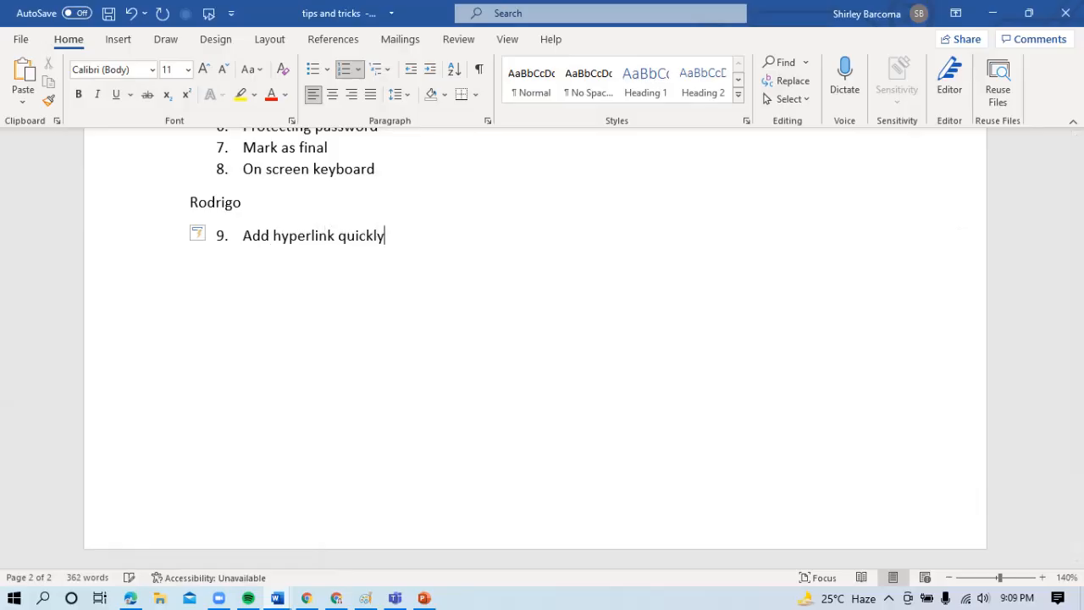
key(Return)
key(BackSpace)
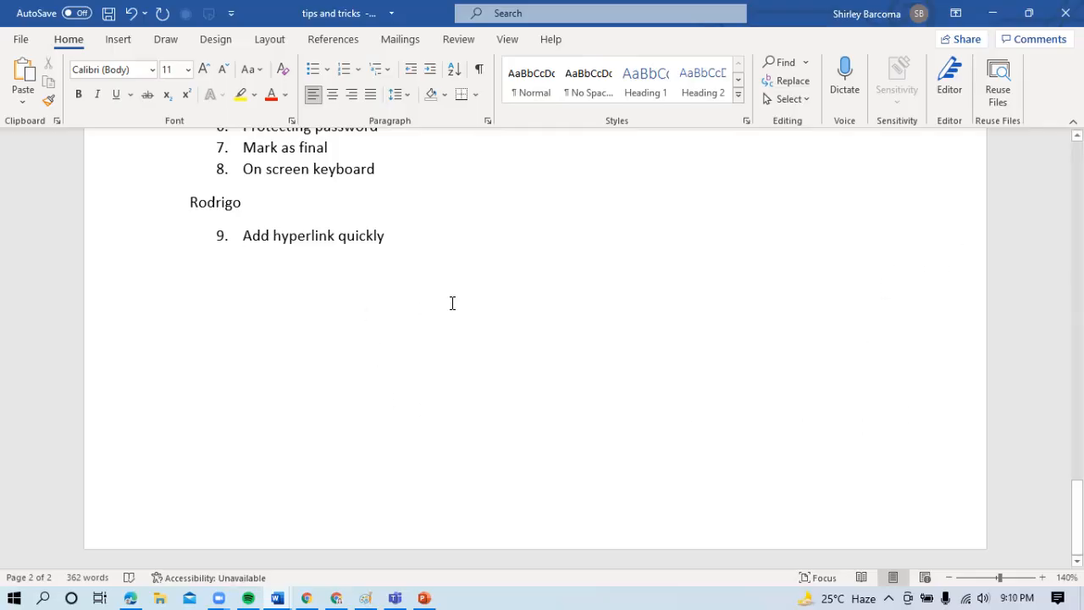
- Generate sample text under item 9 with =rand(3,3)
key(Return)
text(=rand()
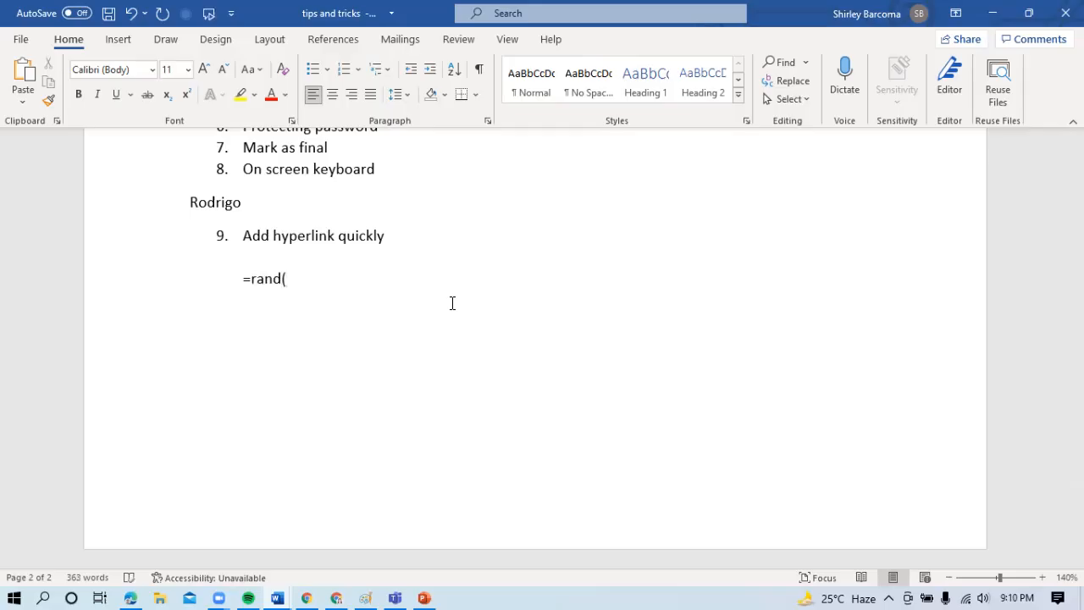
text(3,3))
key(Return)
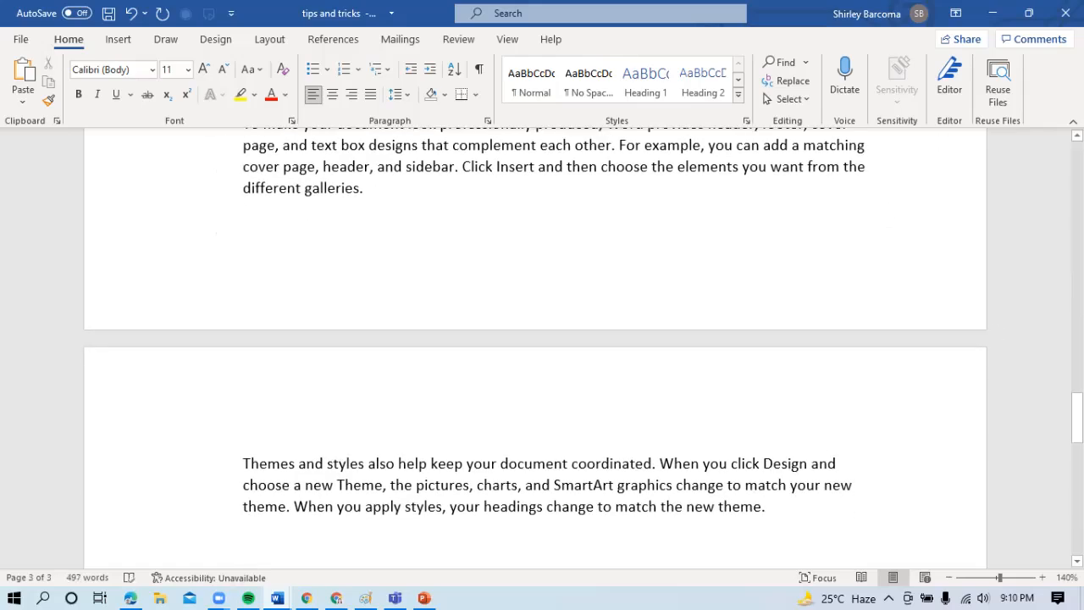
- Start inserting a hyperlink on "Themes and styles" in the last sample paragraph, move the dialog clear of the text, and switch to Chrome
mouse_move(1078, 417)
mouse_down()
mouse_move(1078, 355)
mouse_move(1078, 402)
mouse_up()
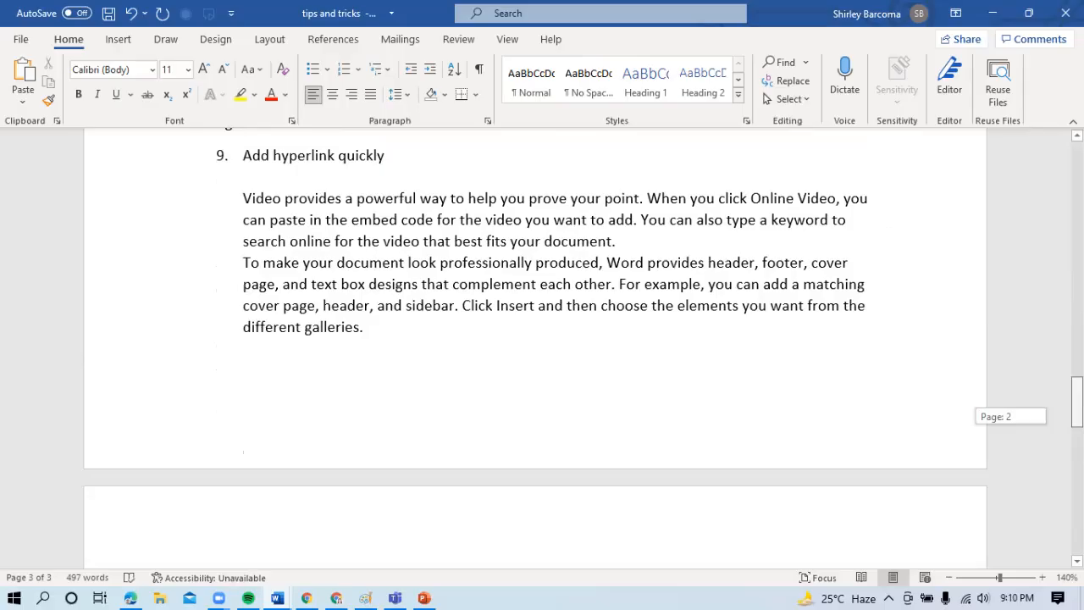
drag(1077, 401, 1077, 400)
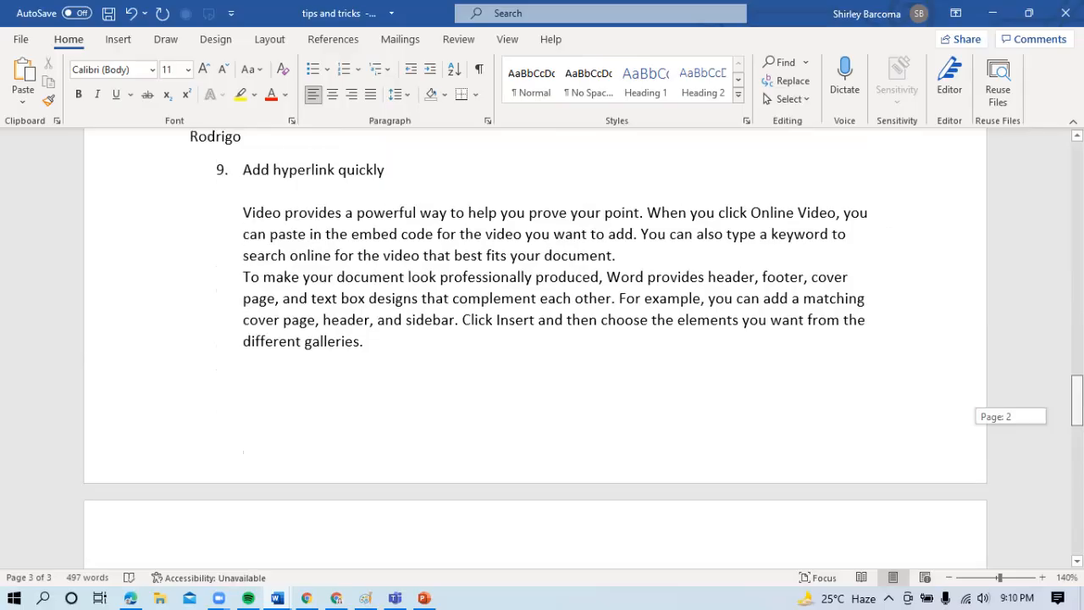
drag(1078, 400, 1078, 425)
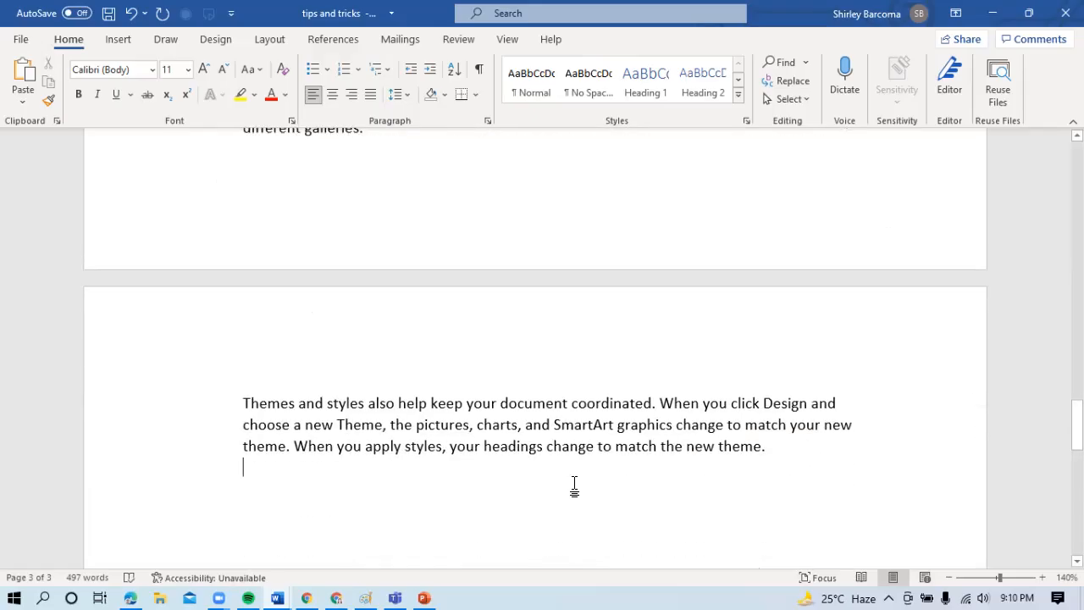
drag(366, 404, 261, 405)
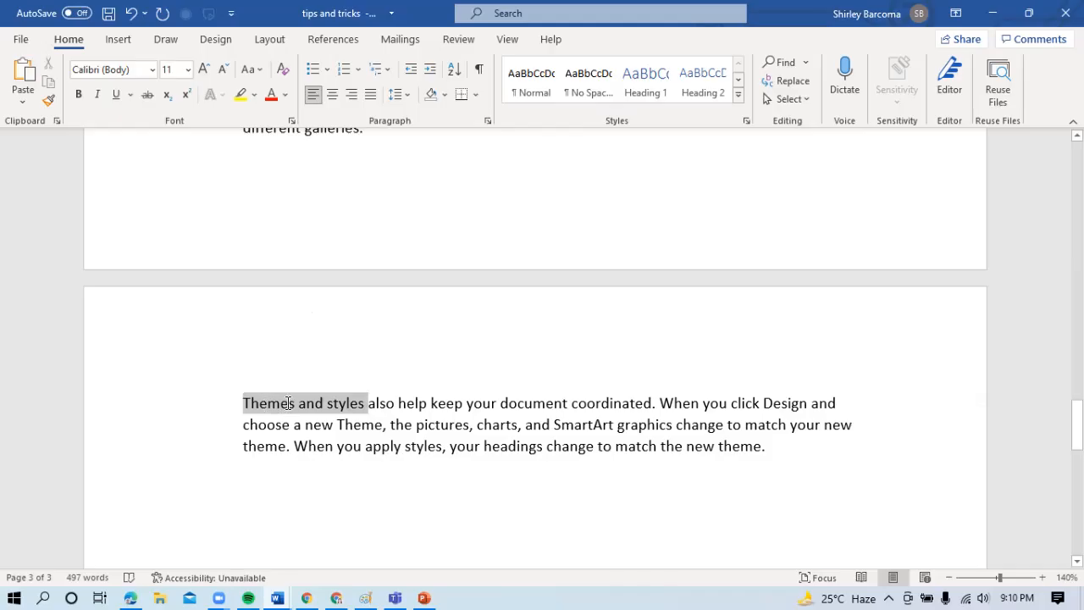
right_click(288, 410)
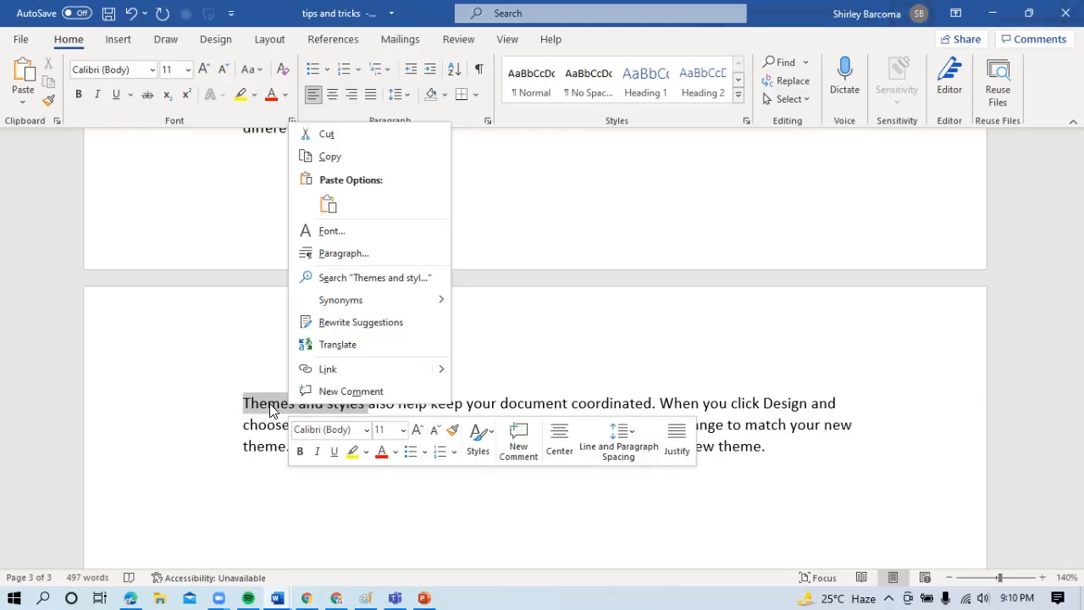
key(Escape)
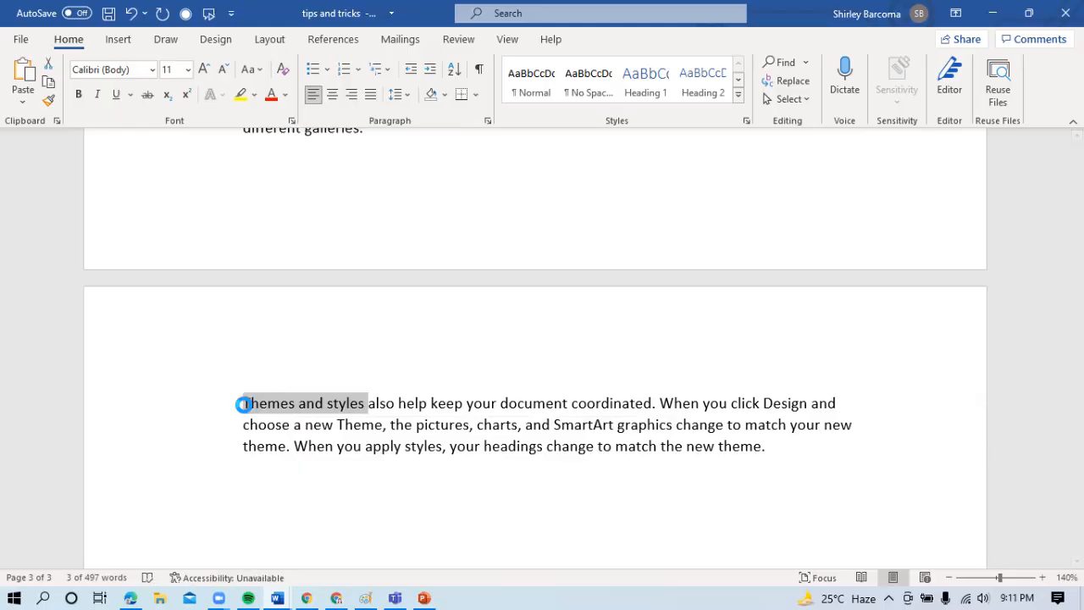
key(ctrl+k)
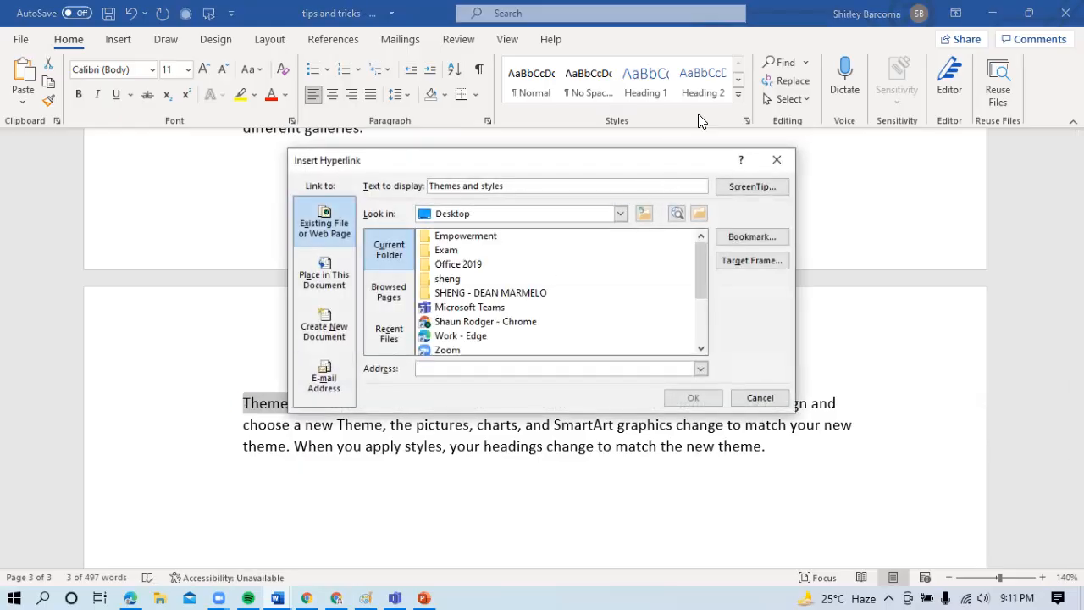
drag(603, 161, 641, 92)
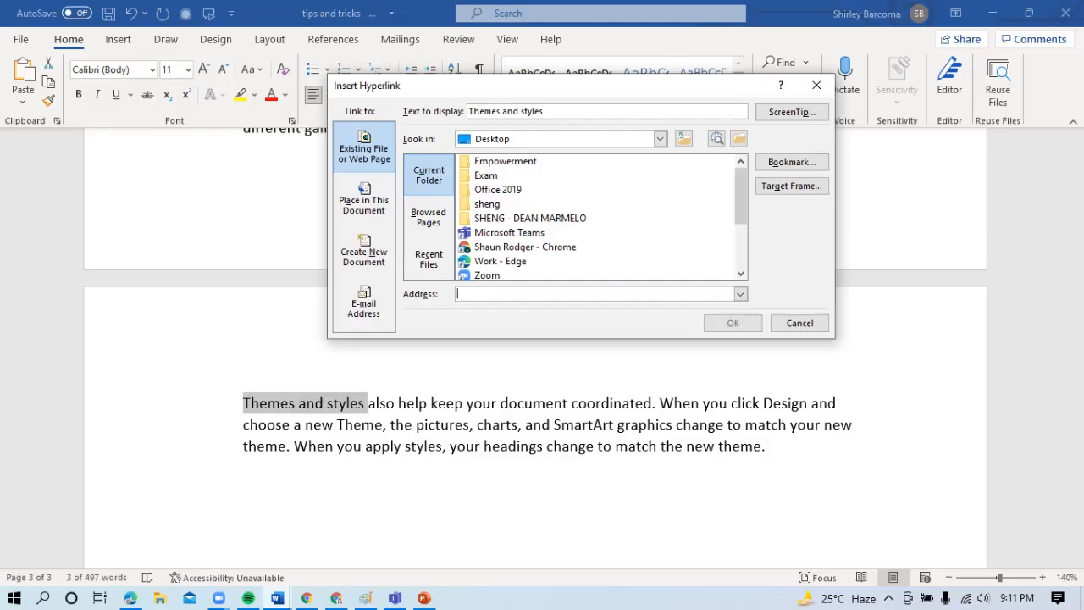
click(306, 599)
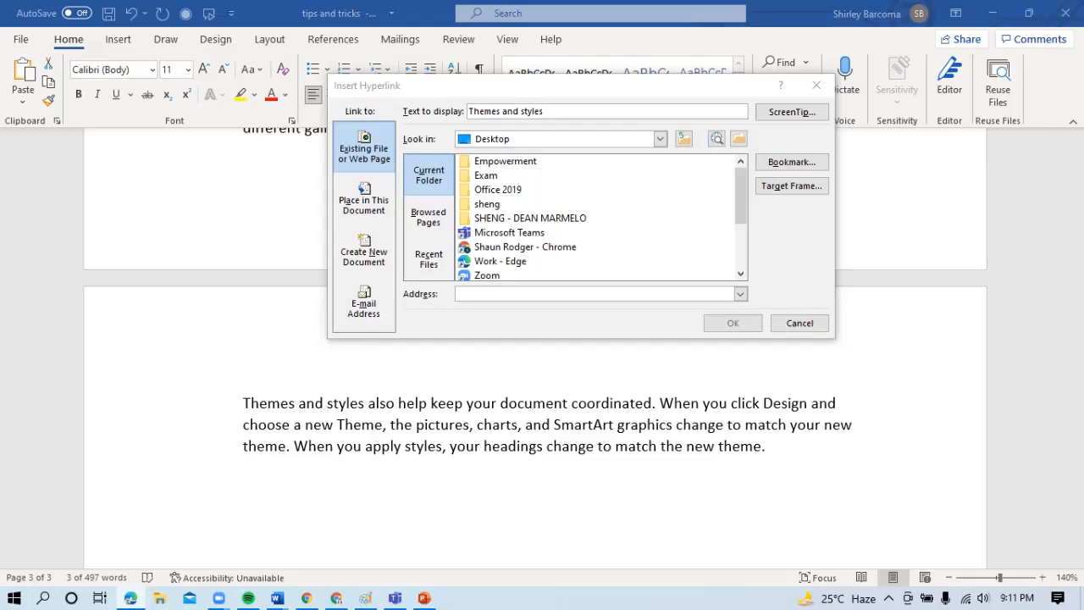
- Maximize the Edge window with the Android Developers "Styles and Themes" page, copy the page's web address, and return to Word
drag(1083, 76, 407, 59)
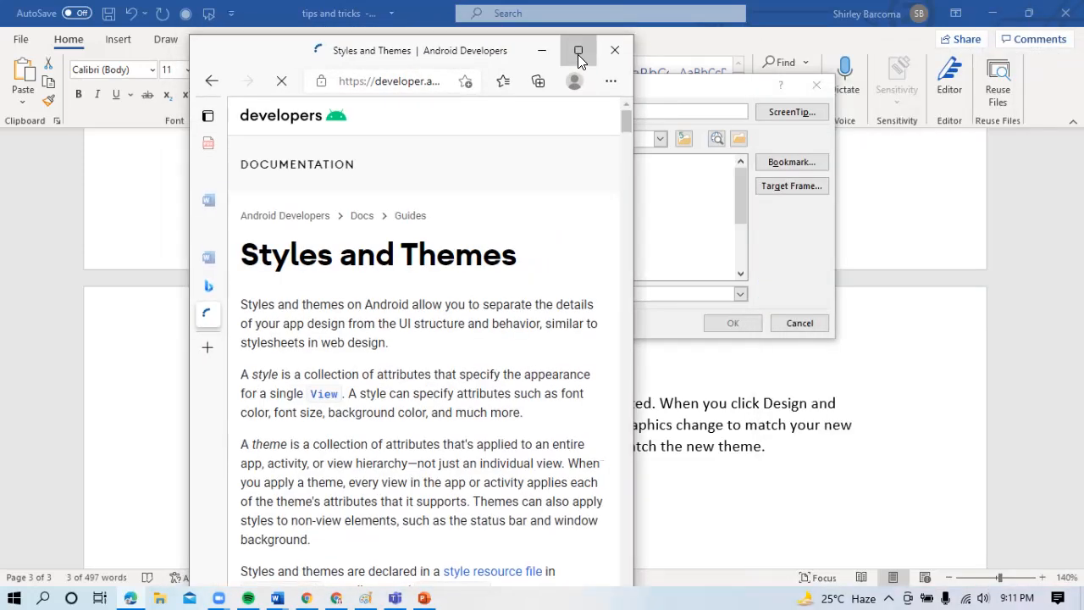
click(578, 51)
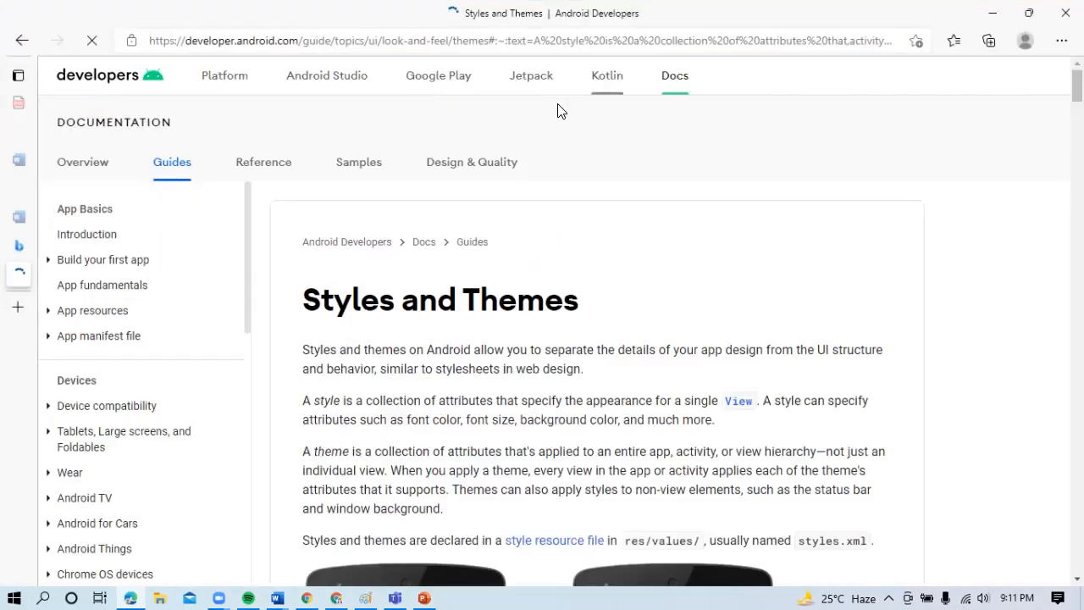
click(557, 46)
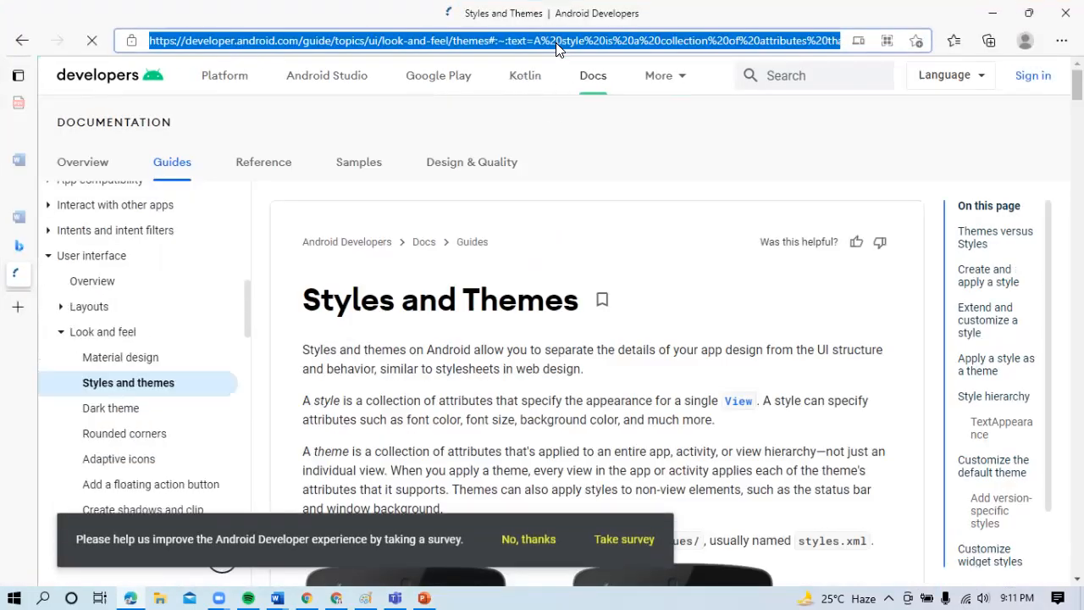
click(991, 13)
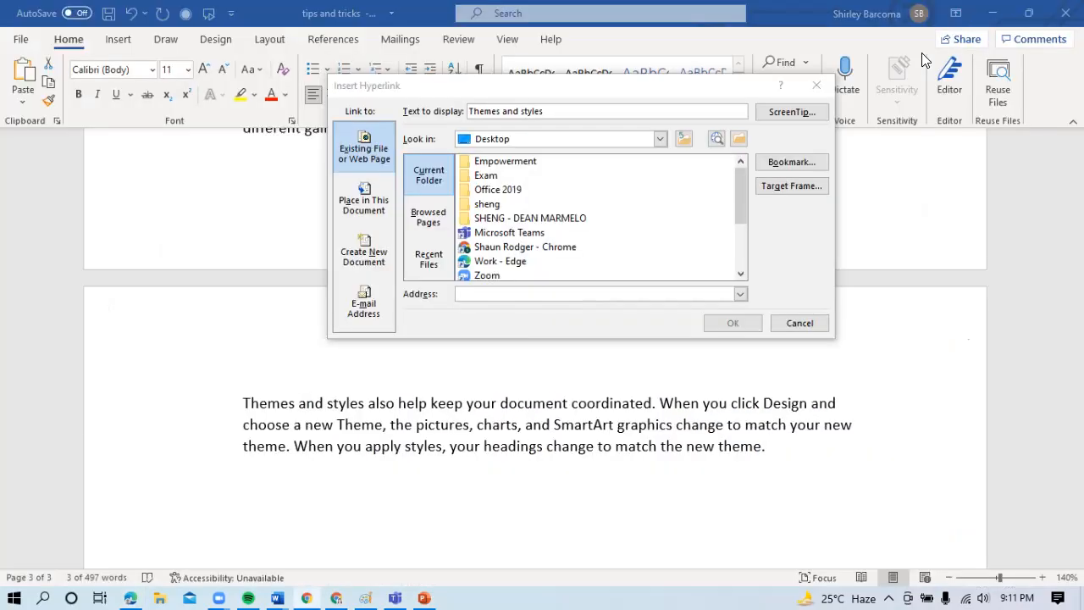
- Paste the copied web address as the link target for "Themes and styles" and insert the hyperlink
click(575, 296)
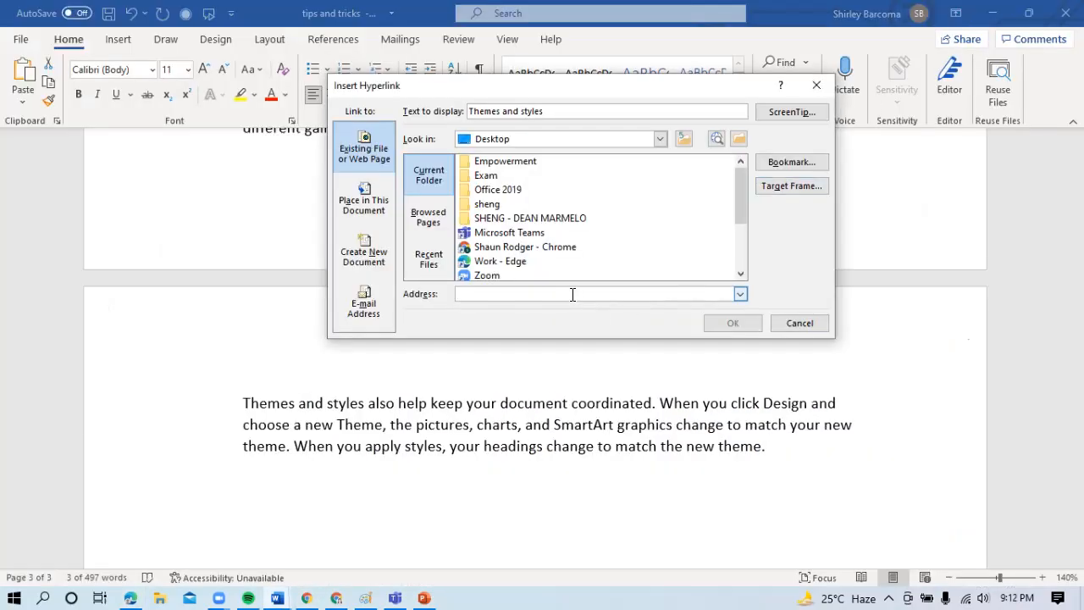
key(ctrl+v)
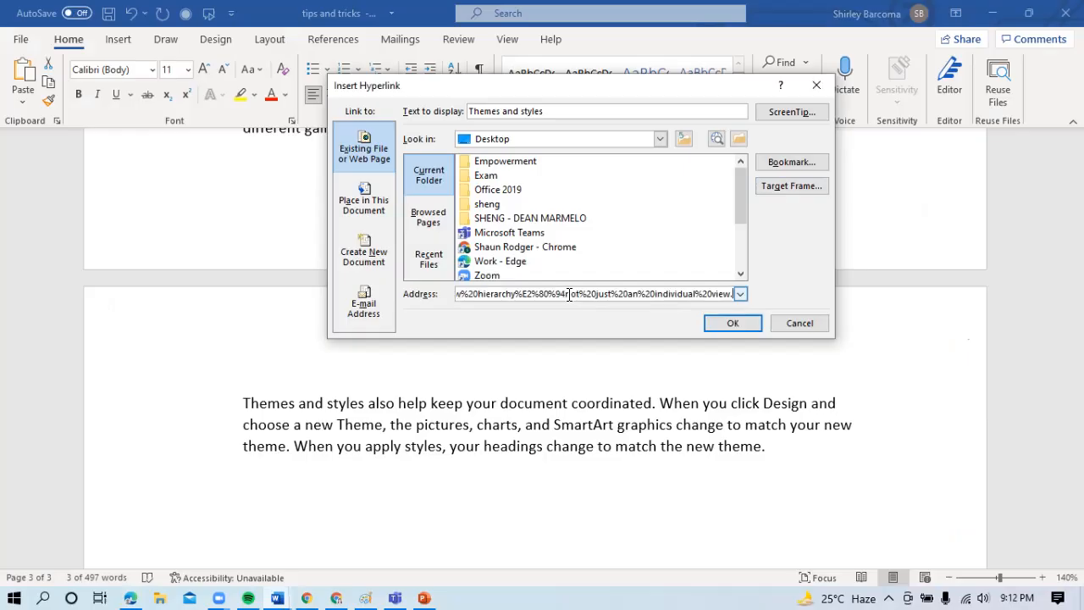
click(718, 324)
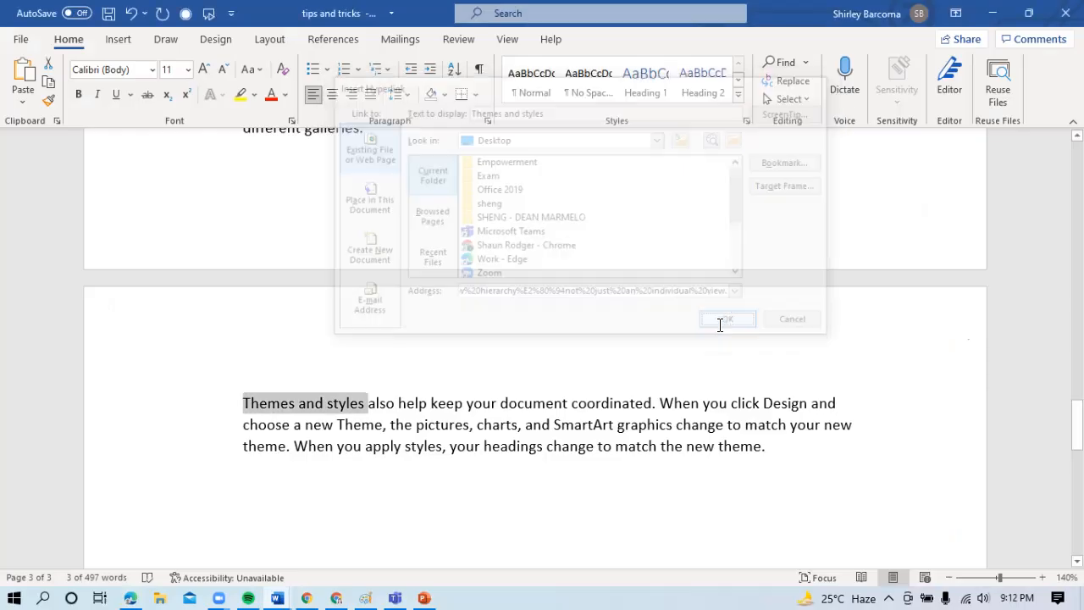
- Follow the "Themes and styles" link to test it, dismiss the browser's URL-copying notice, and return to the document
mouse_move(317, 403)
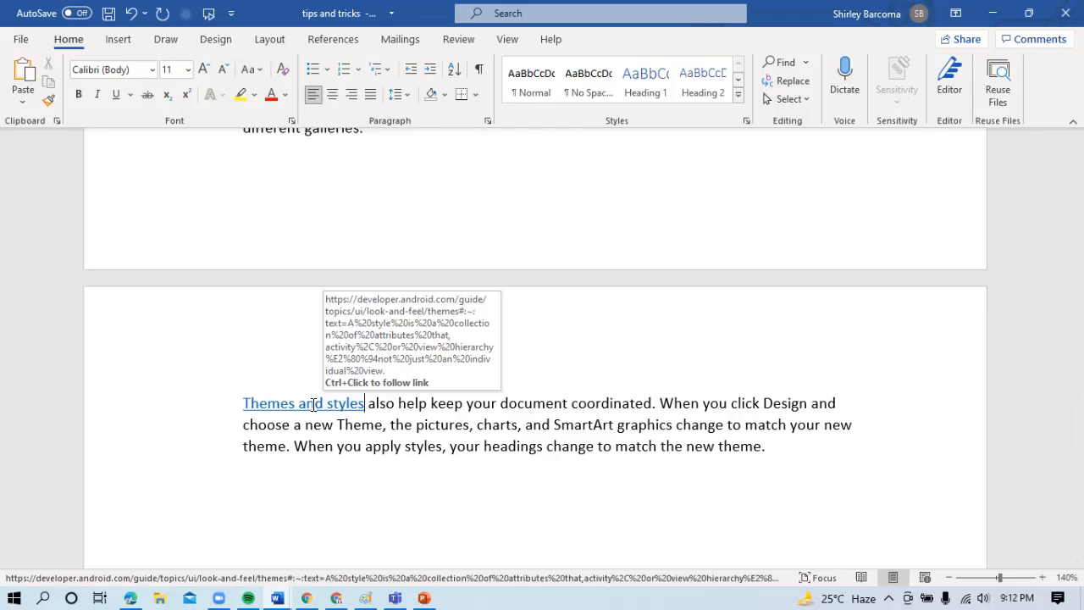
ctrl+click(314, 405)
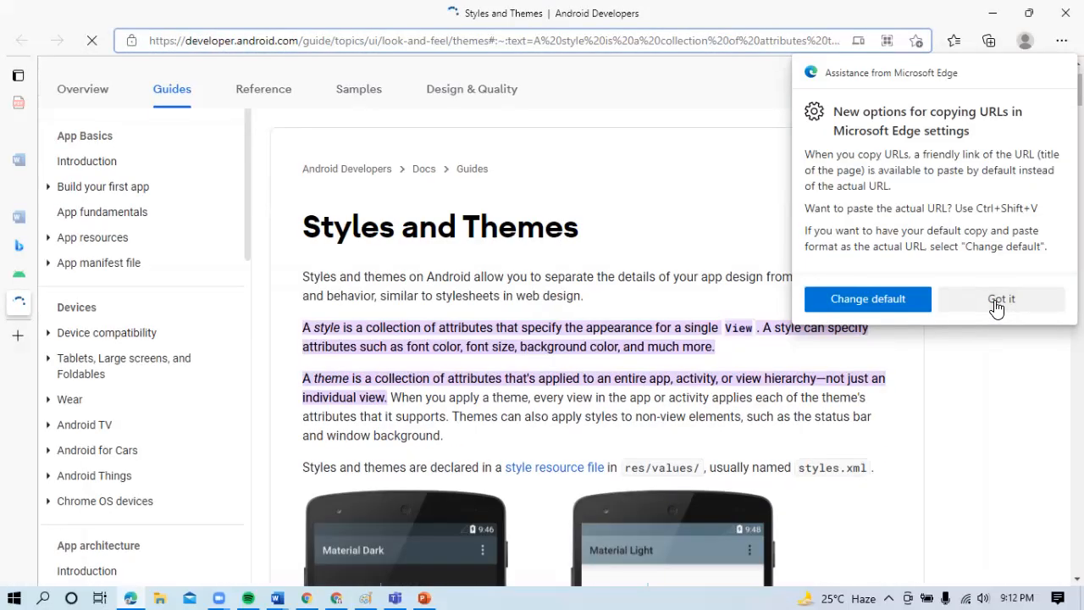
click(1000, 300)
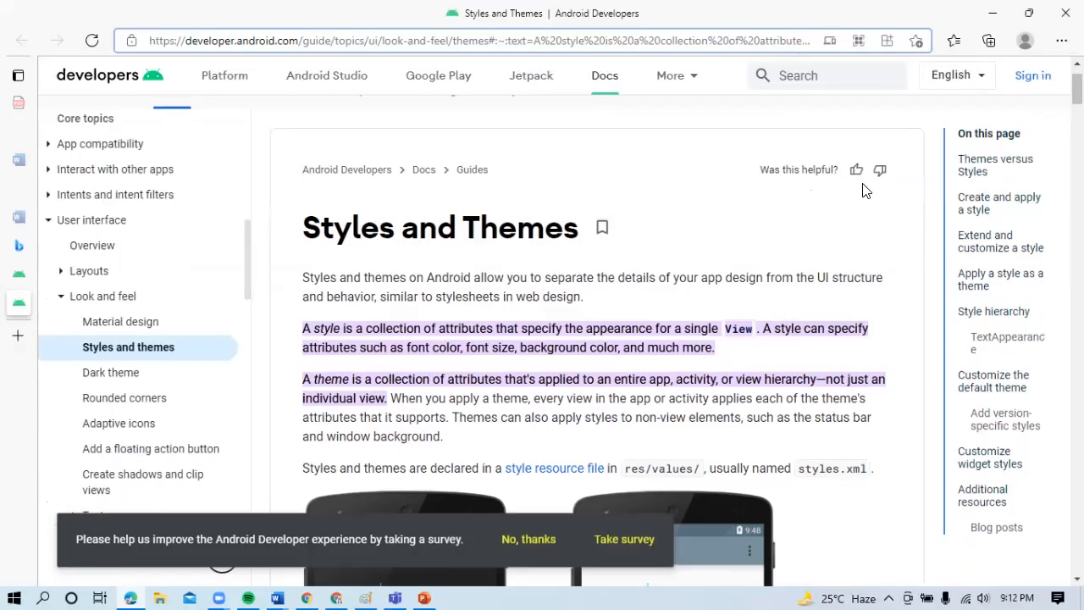
click(993, 19)
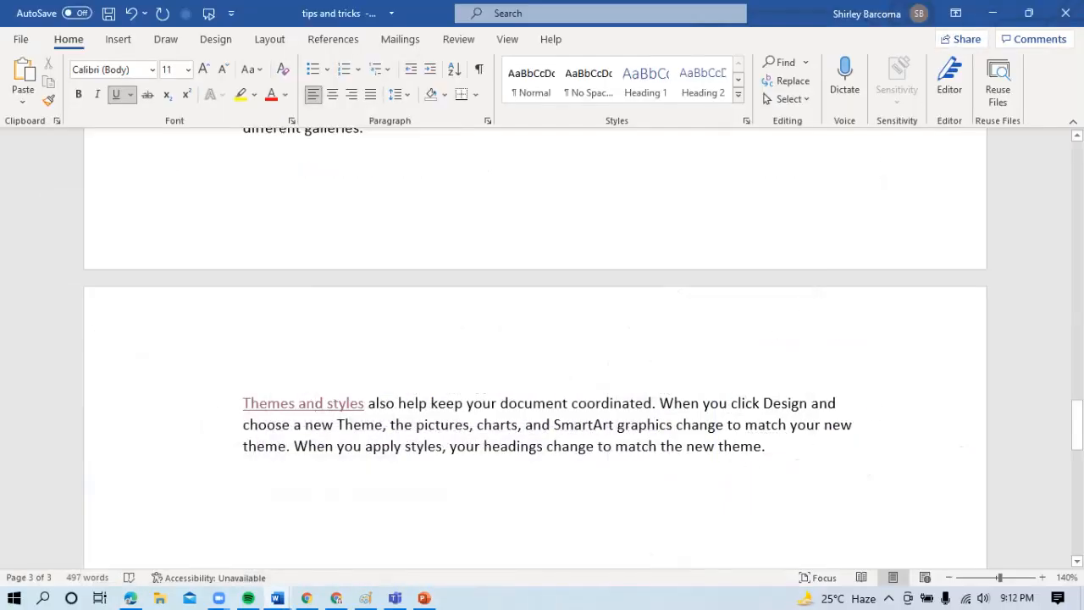
- Add "Delete word fast" as numbered item 10 below the last sample paragraph and end the list with an unnumbered line
mouse_move(1077, 427)
mouse_down()
mouse_move(1076, 400)
mouse_move(1076, 442)
mouse_up()
click(542, 404)
text(10.)
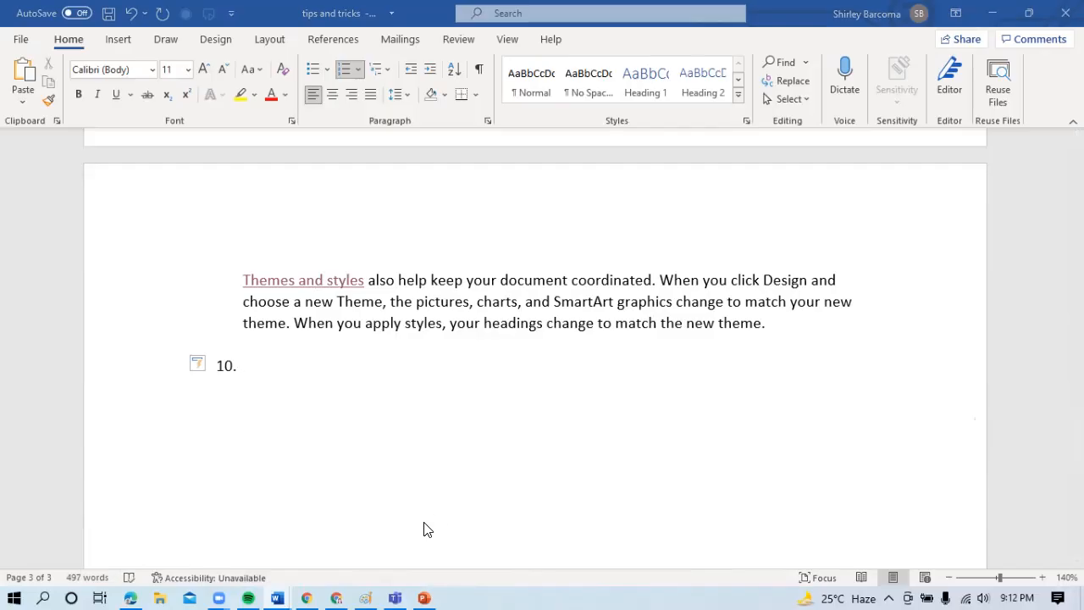
click(388, 394)
text(dele)
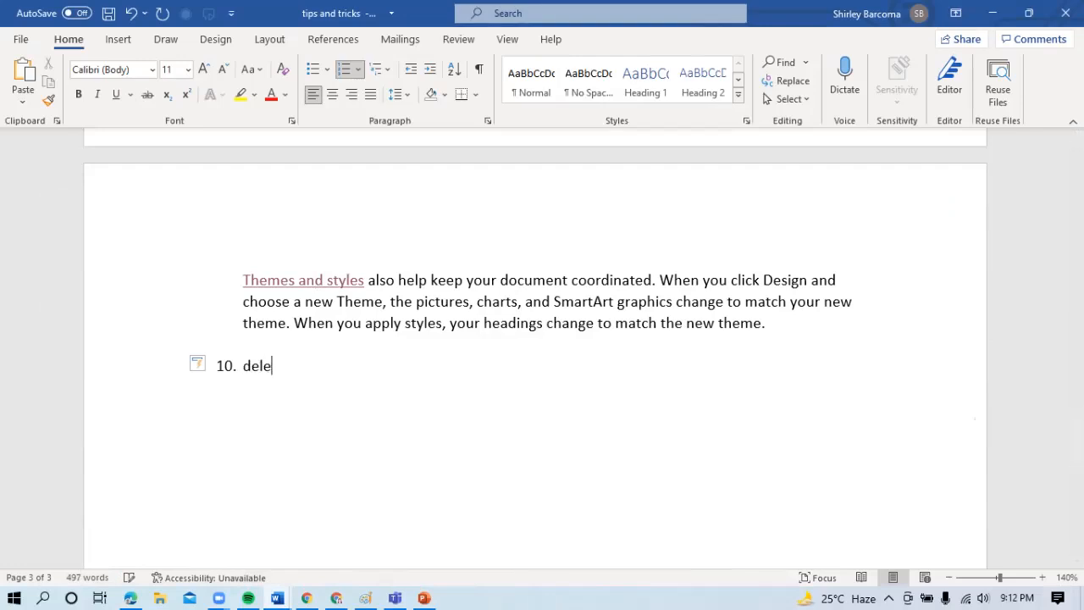
text(te word)
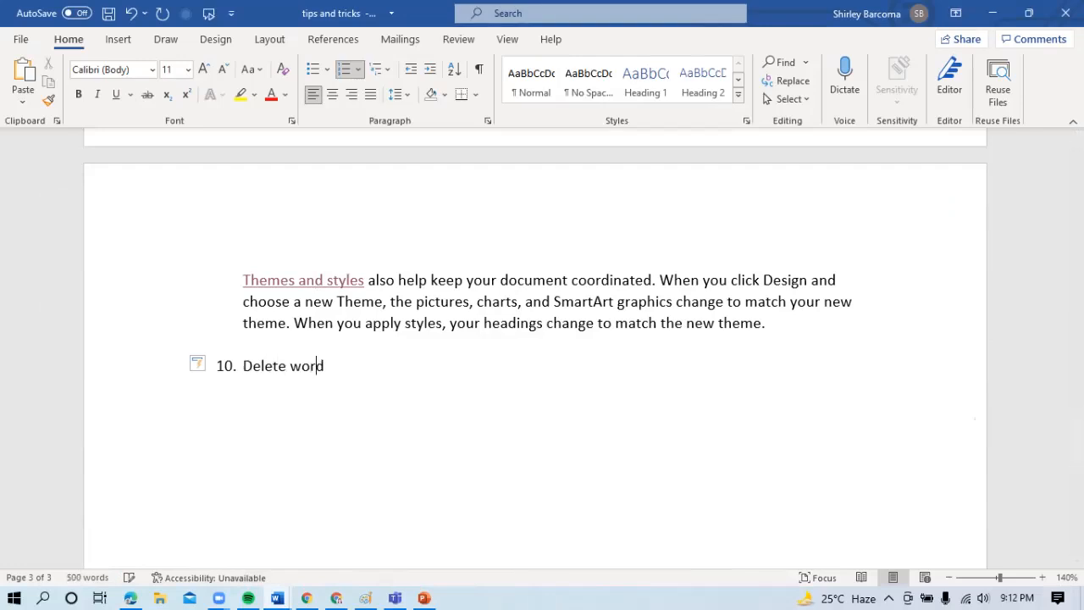
text( fast)
key(Return)
key(BackSpace)
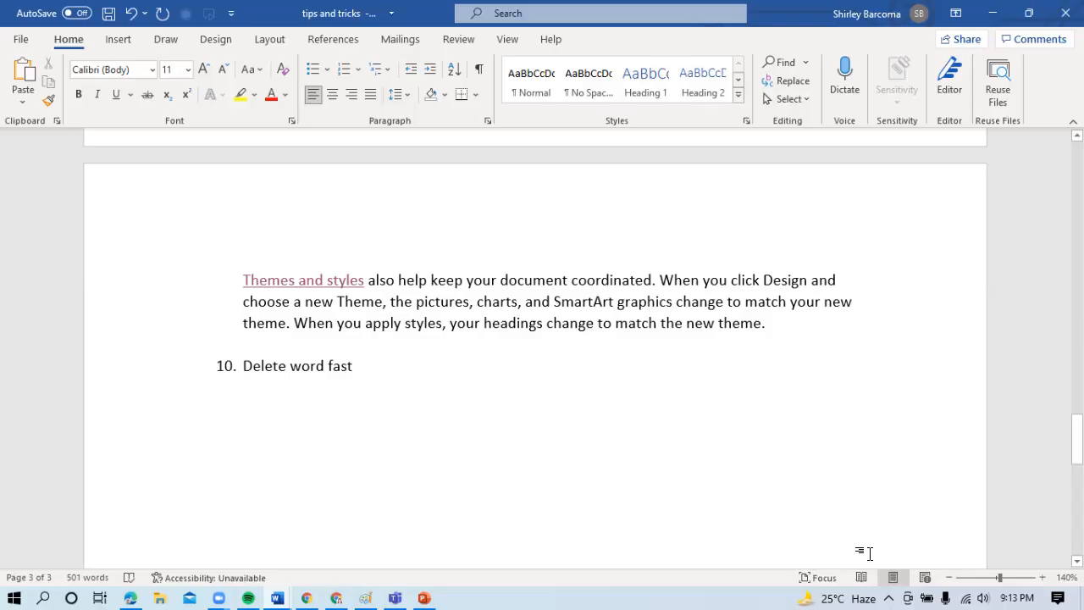
- Delete the entire document content at once and undo the deletion
key(ctrl+a)
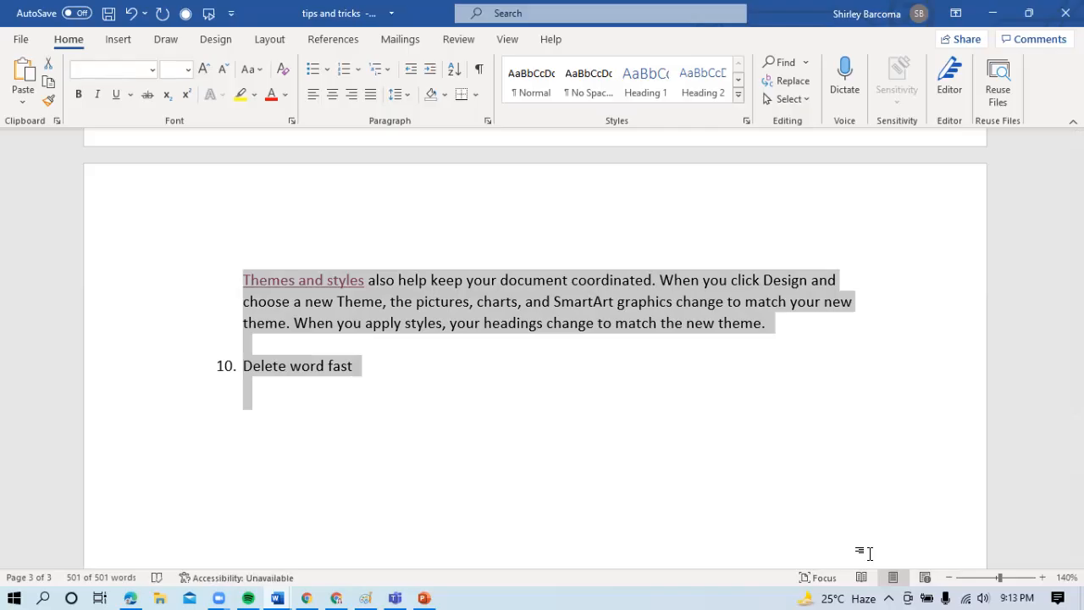
key(Delete)
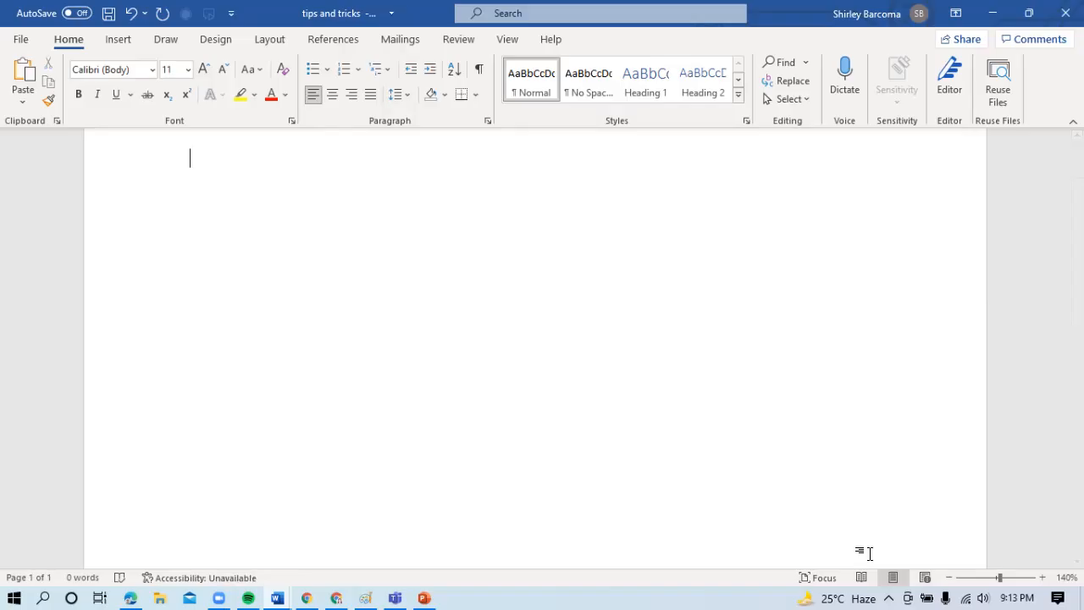
key(ctrl+z)
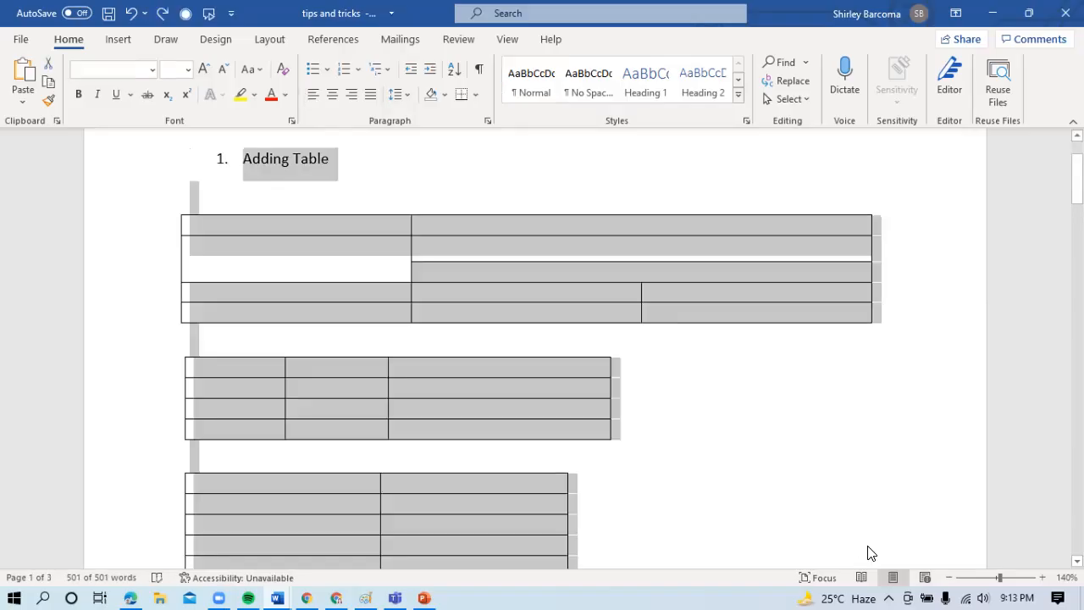
- Delete the end of the "Themes and styles" paragraph backwards from its final sentence, up to "change to match your"
drag(1077, 178, 1077, 434)
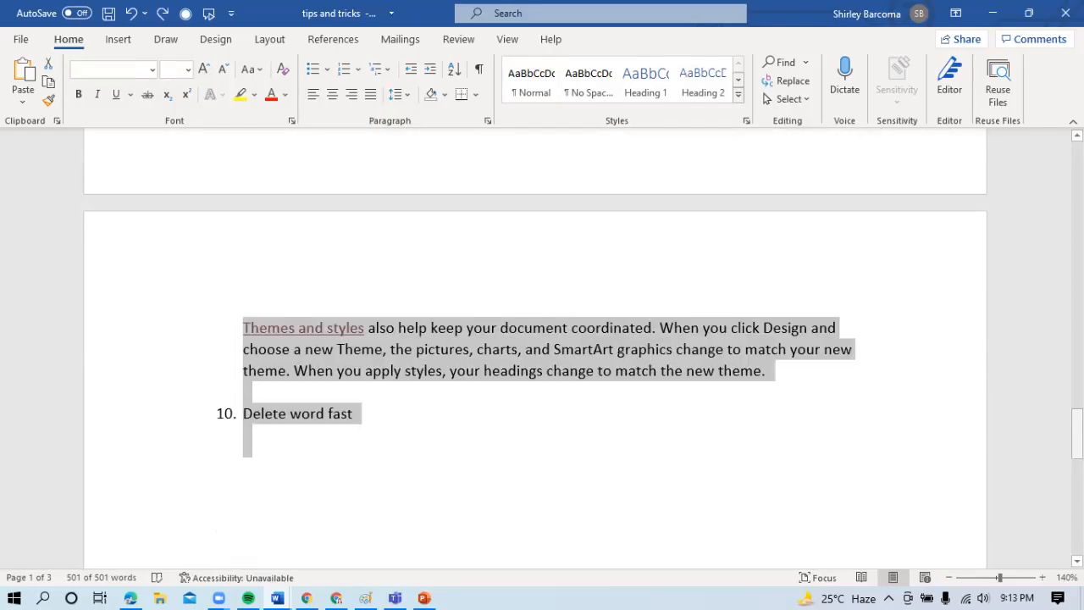
click(794, 381)
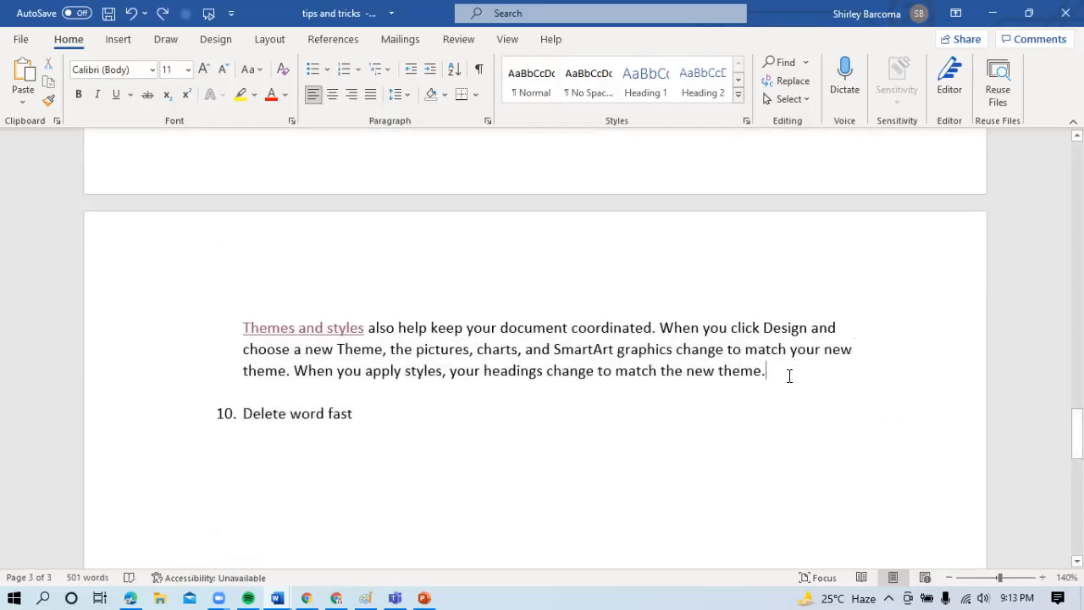
key(BackSpace)
key(BackSpace)
key(BackSpace)
key(BackSpace)
key(BackSpace)
key(BackSpace)
key(BackSpace)
key(BackSpace)
key(BackSpace)
key(BackSpace)
key(BackSpace)
key(BackSpace)
key(BackSpace)
key(BackSpace)
key(BackSpace)
key(BackSpace)
key(BackSpace)
key(BackSpace)
key(BackSpace)
key(BackSpace)
key(BackSpace)
key(BackSpace)
key(BackSpace)
key(BackSpace)
key(BackSpace)
key(BackSpace)
key(BackSpace)
key(BackSpace)
key(BackSpace)
key(BackSpace)
key(BackSpace)
key(BackSpace)
key(BackSpace)
key(BackSpace)
key(BackSpace)
key(BackSpace)
key(BackSpace)
key(BackSpace)
key(BackSpace)
key(BackSpace)
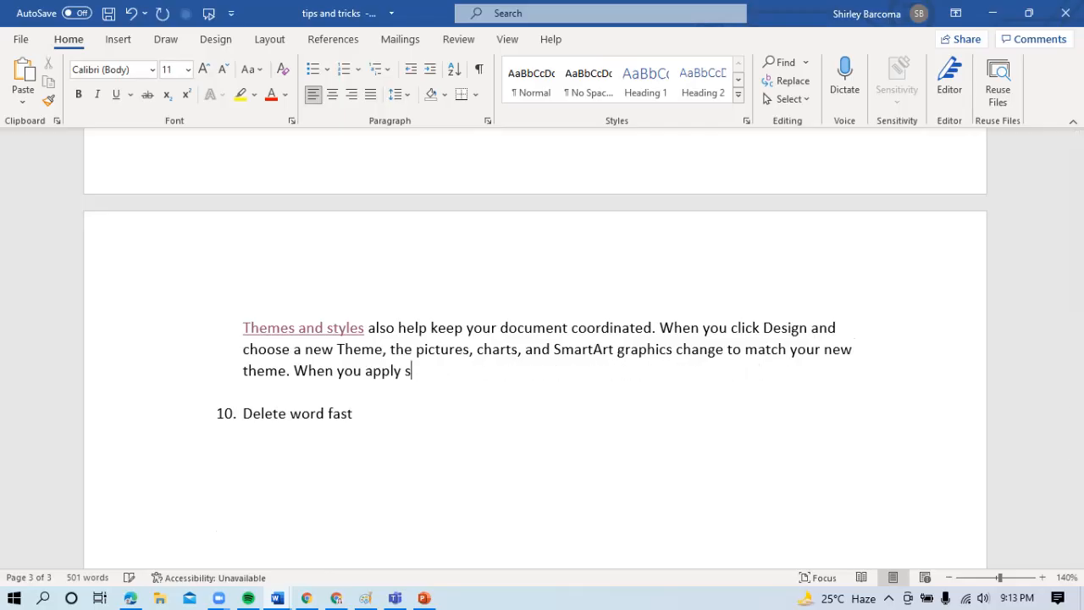
key(BackSpace)
key(BackSpace)
key(BackSpace)
key(BackSpace)
key(BackSpace)
key(BackSpace)
key(BackSpace)
key(BackSpace)
key(BackSpace)
key(BackSpace)
key(BackSpace)
key(BackSpace)
key(BackSpace)
key(BackSpace)
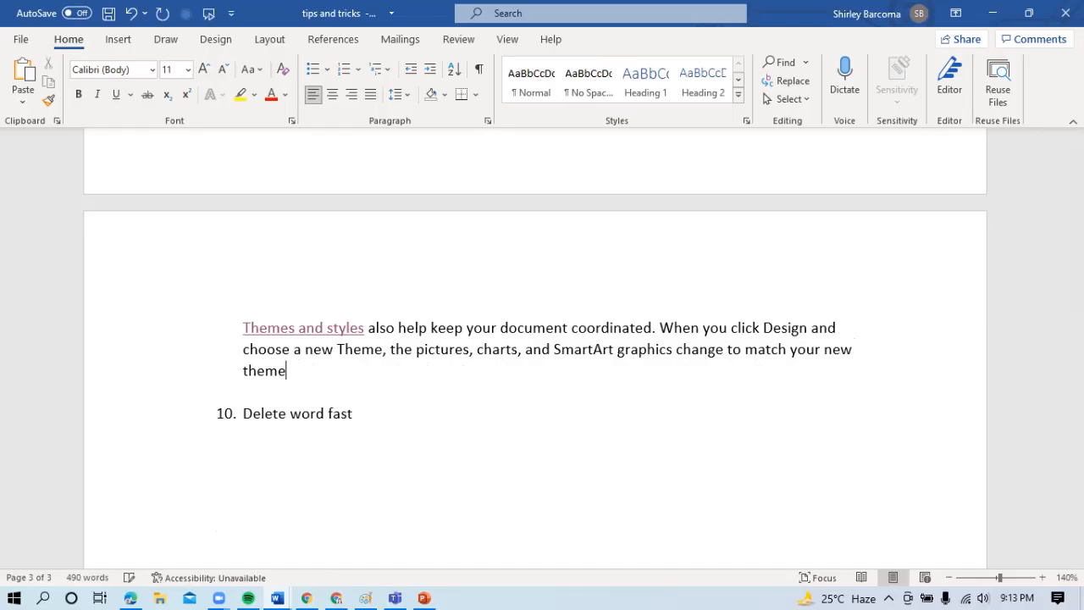
key(BackSpace)
key(BackSpace)
key(BackSpace)
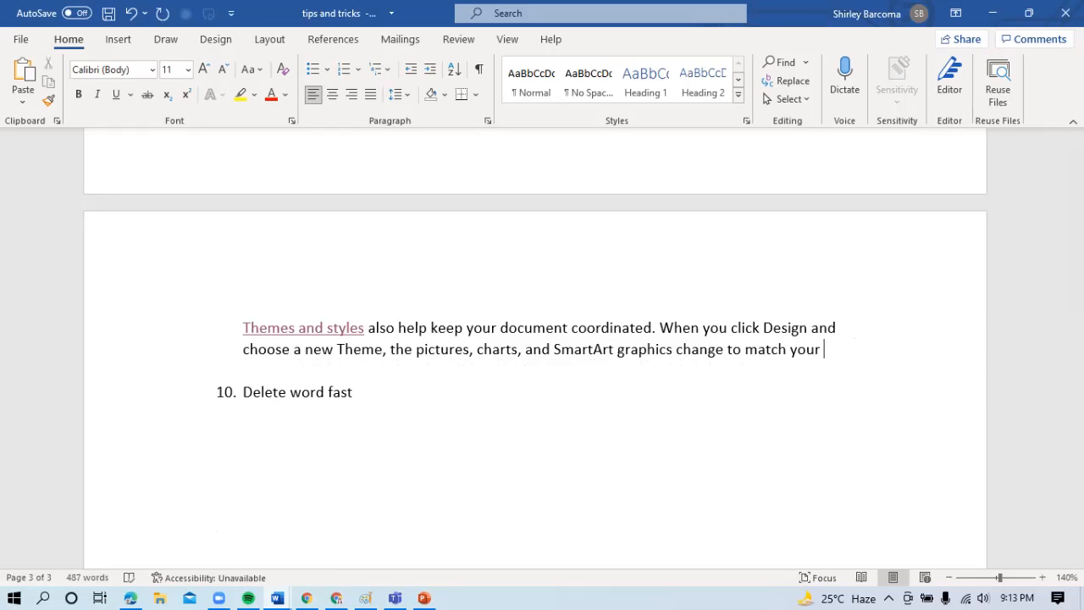
- Delete the sample text backwards word by word, up to "search online for the video that best fits"
key(ctrl+BackSpace)
key(ctrl+BackSpace)
key(ctrl+BackSpace)
key(ctrl+BackSpace)
key(ctrl+BackSpace)
key(ctrl+BackSpace)
key(ctrl+BackSpace)
key(ctrl+BackSpace)
key(ctrl+BackSpace)
key(ctrl+BackSpace)
key(ctrl+BackSpace)
key(ctrl+BackSpace)
key(ctrl+BackSpace)
key(ctrl+BackSpace)
key(ctrl+BackSpace)
key(ctrl+BackSpace)
key(ctrl+BackSpace)
key(ctrl+BackSpace)
key(ctrl+BackSpace)
key(ctrl+BackSpace)
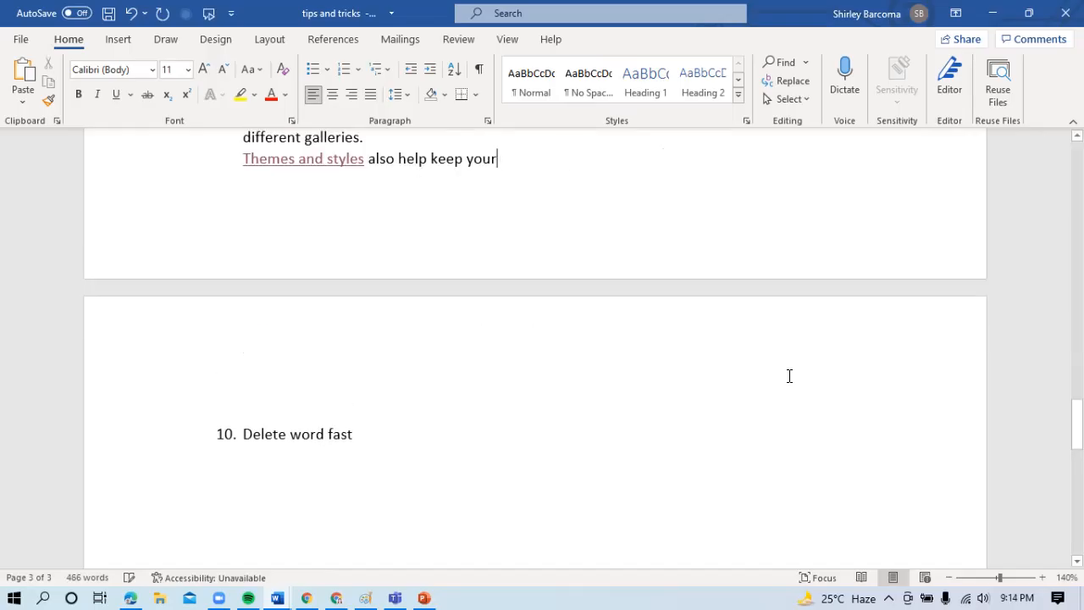
key(ctrl+BackSpace)
key(ctrl+BackSpace)
key(ctrl+BackSpace)
key(ctrl+BackSpace)
key(ctrl+BackSpace)
key(ctrl+BackSpace)
key(ctrl+BackSpace)
key(ctrl+BackSpace)
key(ctrl+BackSpace)
key(ctrl+BackSpace)
key(ctrl+BackSpace)
key(ctrl+BackSpace)
key(ctrl+BackSpace)
key(ctrl+BackSpace)
key(ctrl+BackSpace)
key(ctrl+BackSpace)
key(ctrl+BackSpace)
key(ctrl+BackSpace)
key(ctrl+BackSpace)
key(ctrl+BackSpace)
key(ctrl+BackSpace)
key(ctrl+BackSpace)
key(ctrl+BackSpace)
key(ctrl+BackSpace)
key(ctrl+BackSpace)
key(ctrl+BackSpace)
key(ctrl+BackSpace)
key(ctrl+BackSpace)
key(ctrl+BackSpace)
key(ctrl+BackSpace)
key(ctrl+BackSpace)
key(ctrl+BackSpace)
key(ctrl+BackSpace)
key(ctrl+BackSpace)
key(ctrl+BackSpace)
key(ctrl+BackSpace)
key(ctrl+BackSpace)
key(ctrl+BackSpace)
key(ctrl+BackSpace)
key(ctrl+BackSpace)
key(ctrl+BackSpace)
key(ctrl+BackSpace)
key(ctrl+BackSpace)
key(ctrl+BackSpace)
key(ctrl+BackSpace)
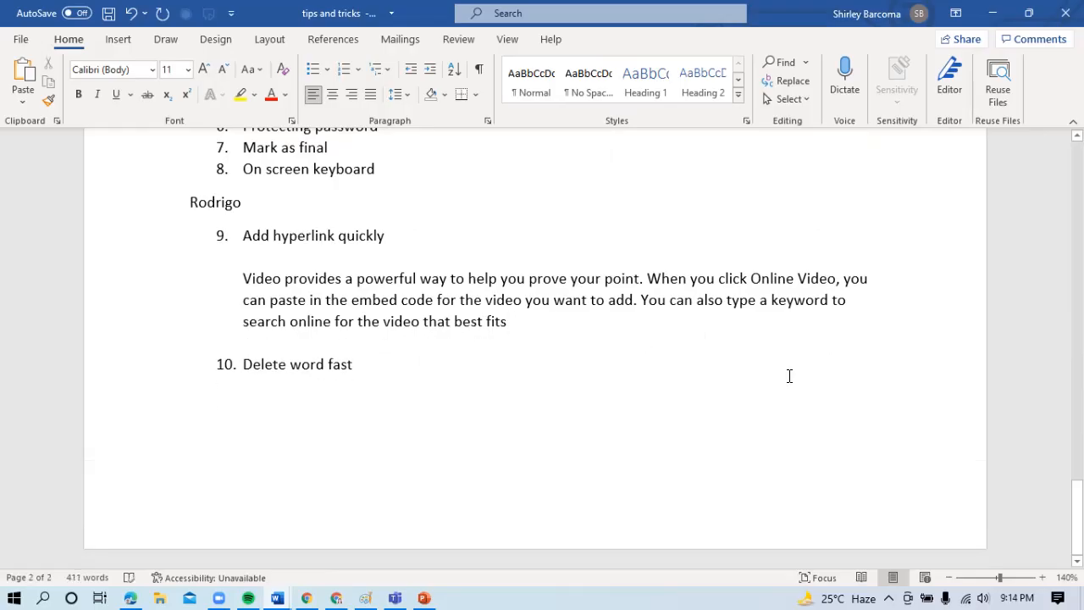
- Add "Enable calculator" as numbered item 11 below "Delete word fast" and end the list with an unnumbered line
click(392, 373)
key(Return)
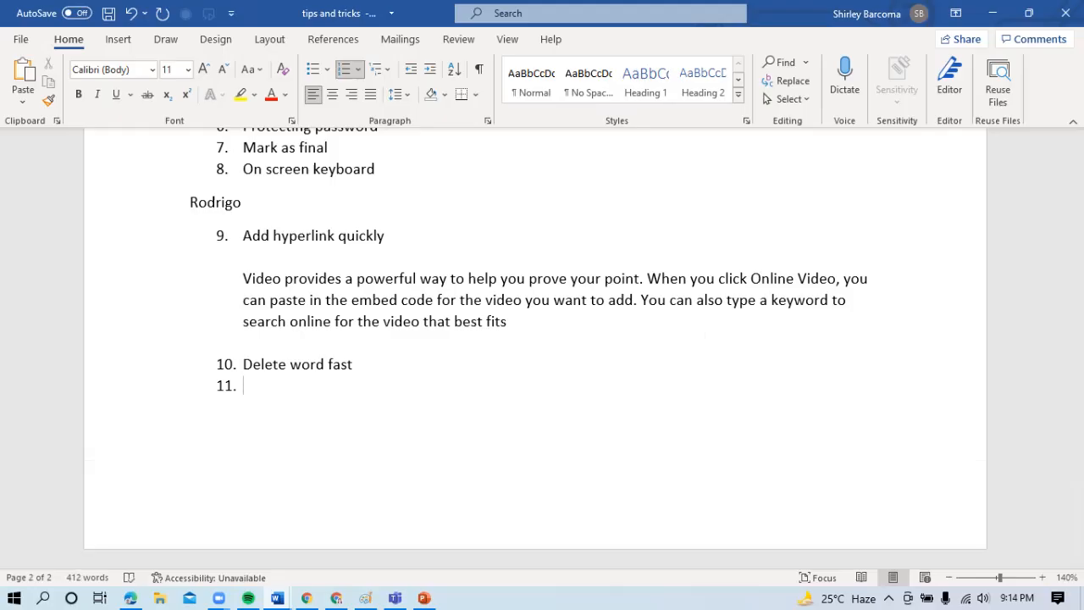
text(ean)
key(BackSpace)
key(BackSpace)
text(nable calculator)
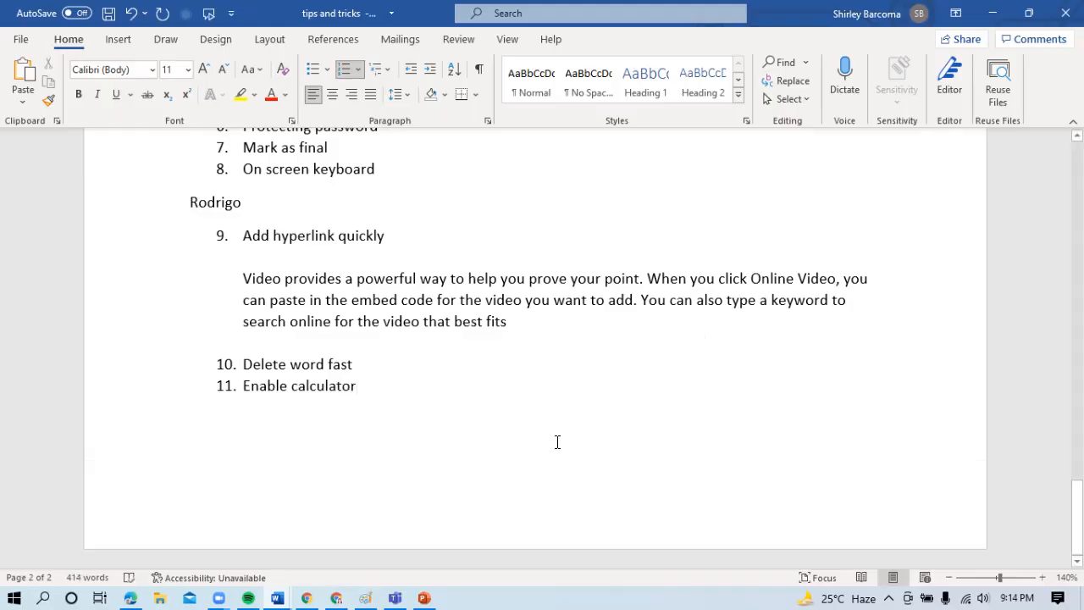
key(Return)
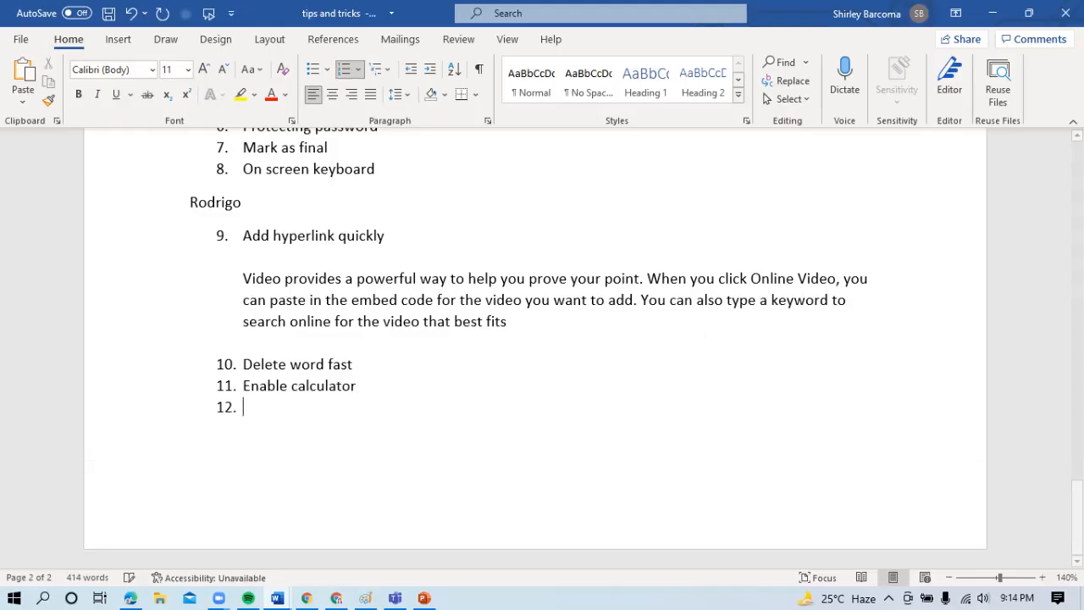
key(BackSpace)
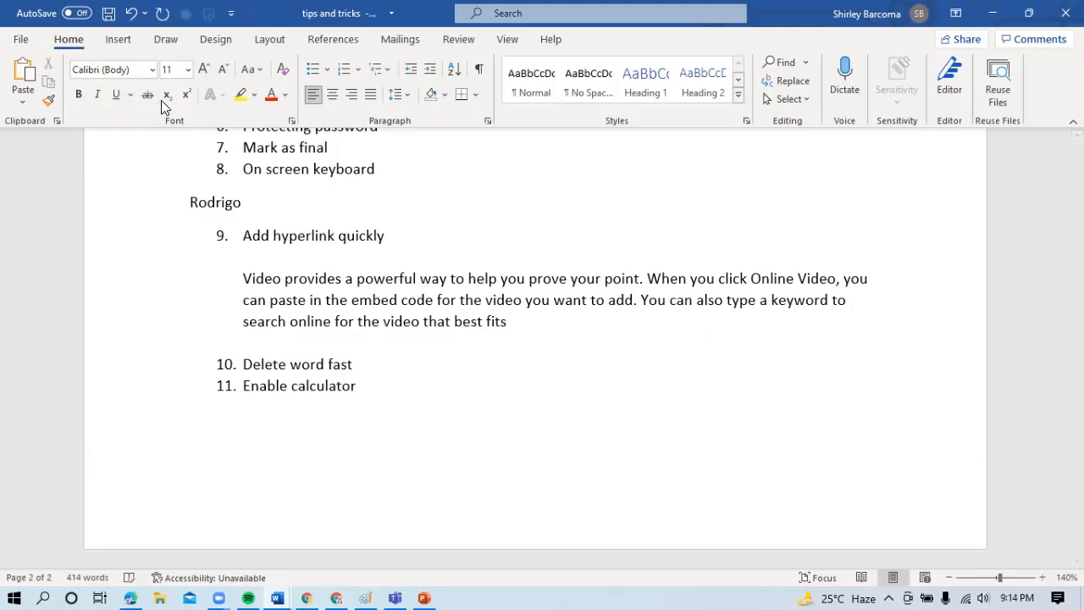
- Open the Quick Access Toolbar customization options and list all commands
click(232, 16)
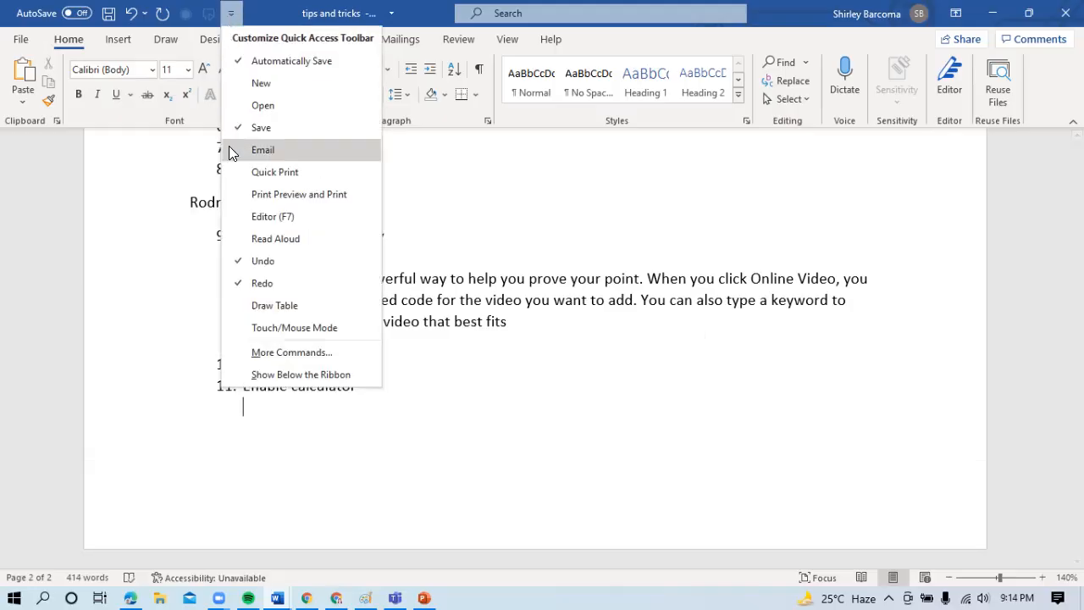
click(302, 354)
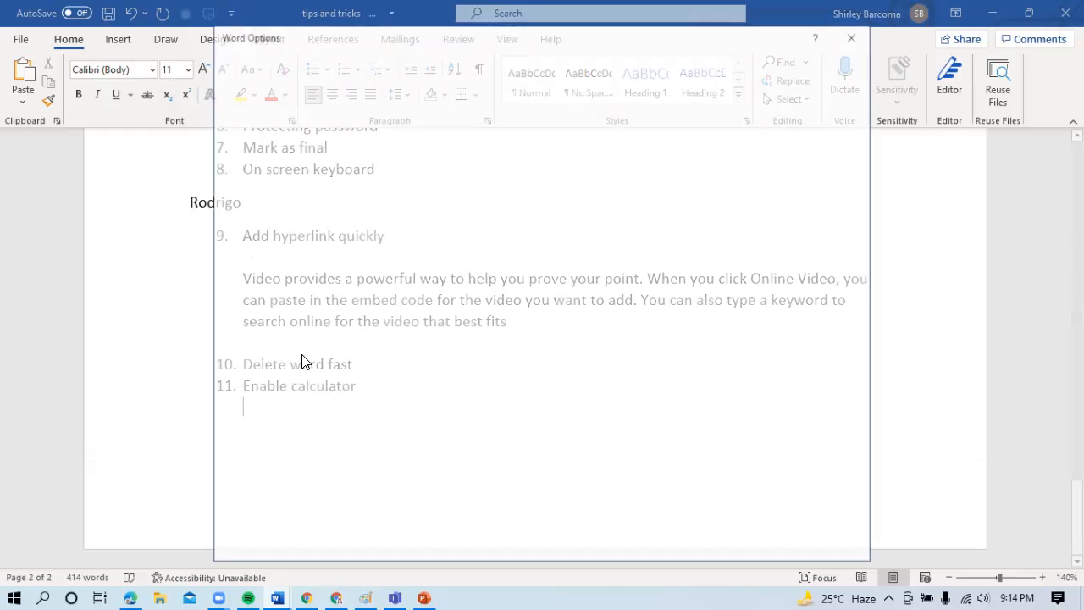
click(462, 114)
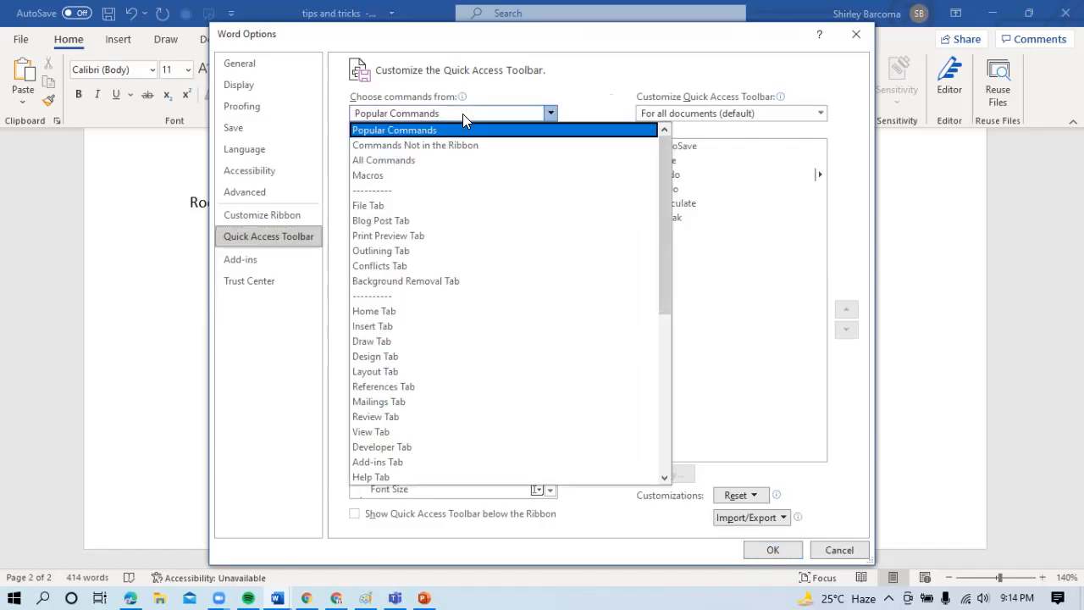
key(Escape)
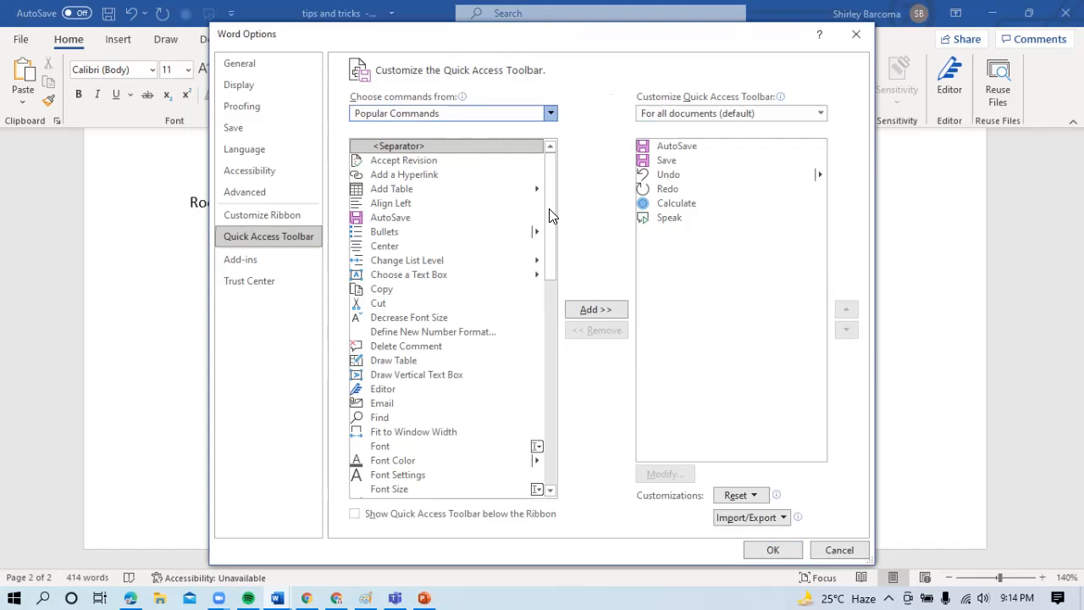
click(551, 276)
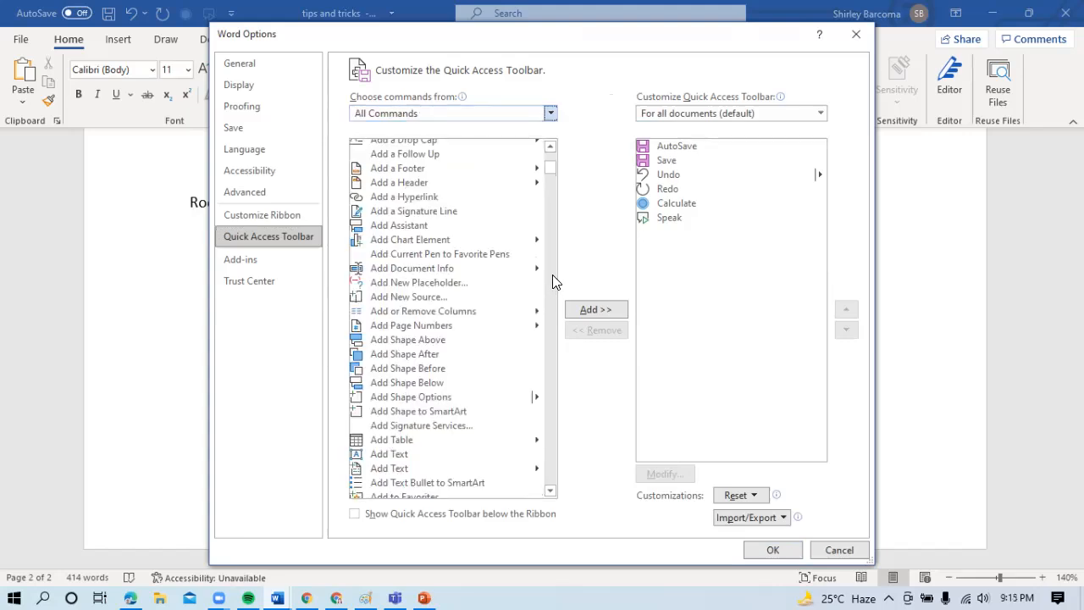
- Find Calculate among all commands, include it in the Quick Access Toolbar and confirm the options
drag(551, 168, 554, 198)
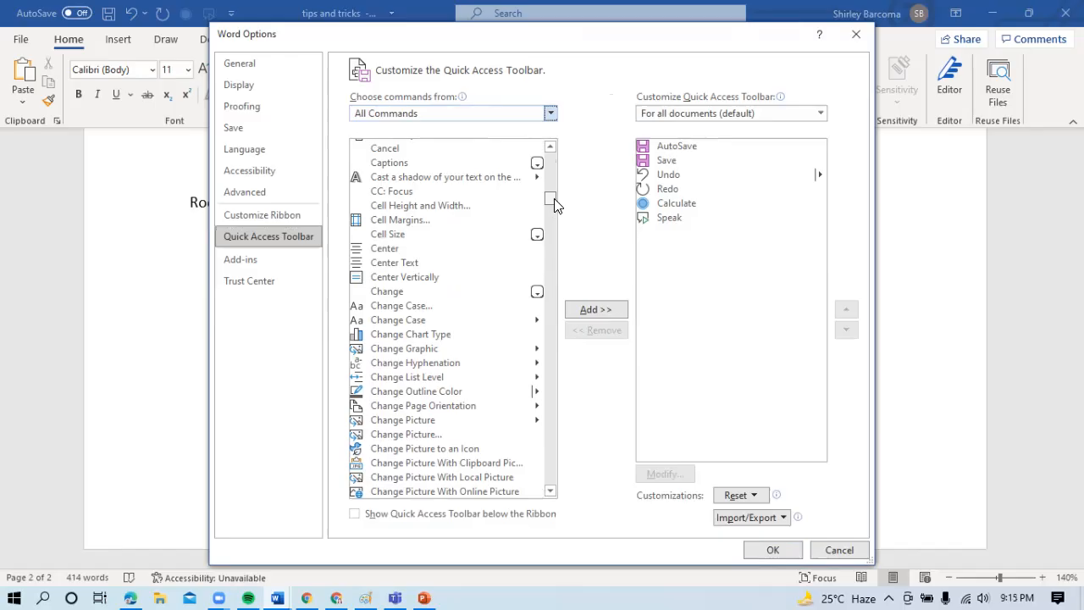
scroll(555, 198, down, 3)
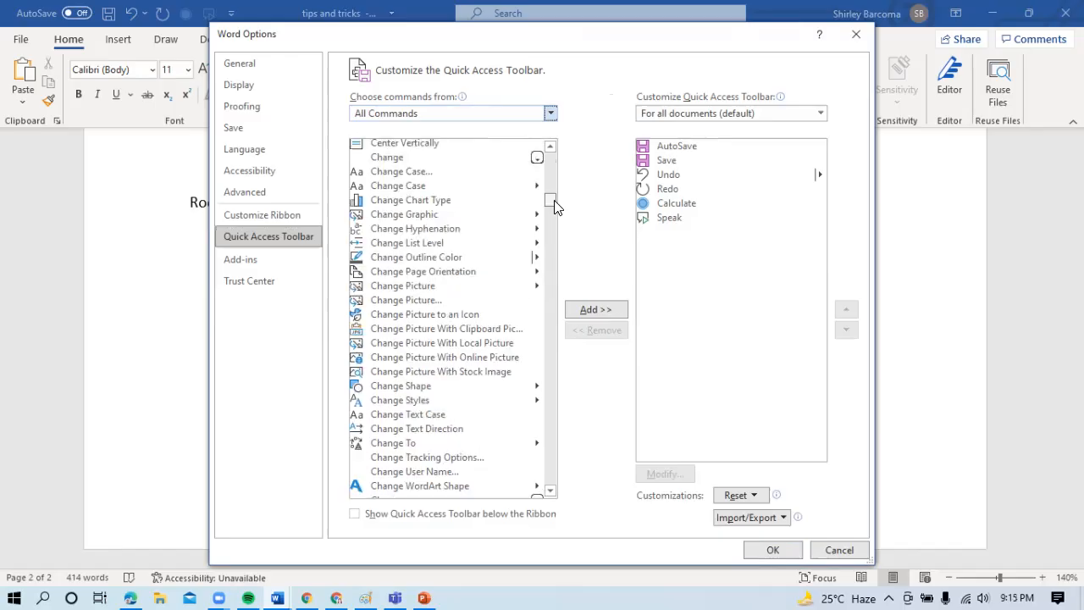
mouse_move(555, 201)
mouse_down()
mouse_move(555, 189)
mouse_move(557, 205)
mouse_up()
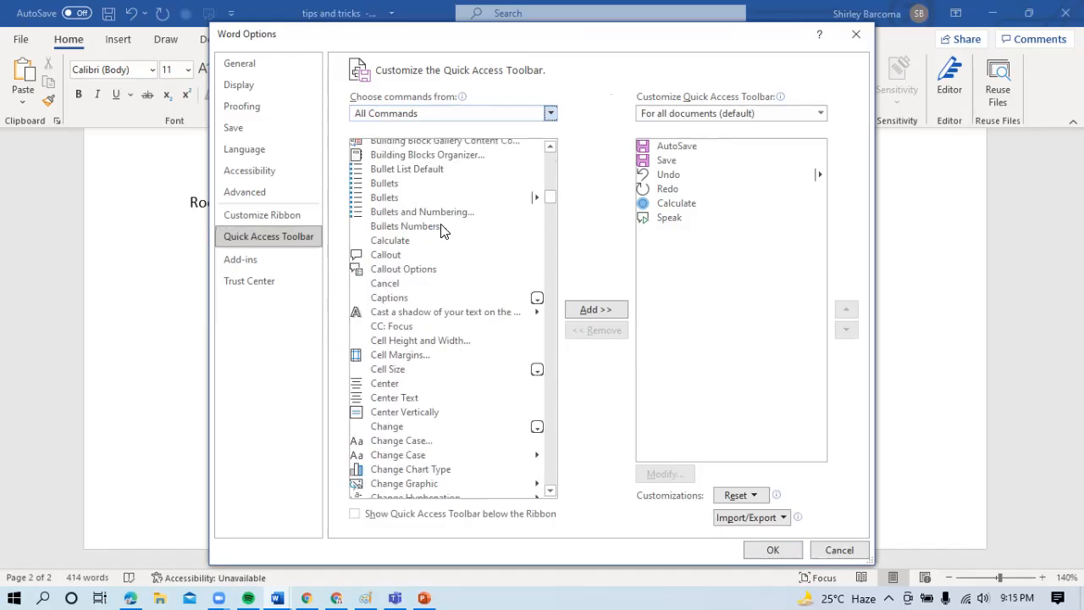
click(403, 242)
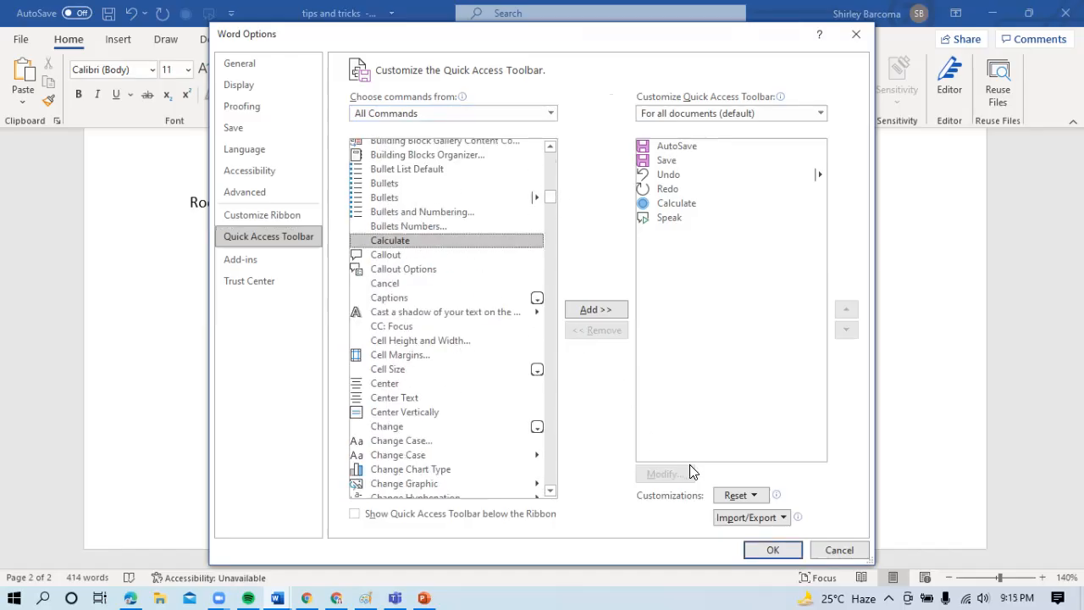
click(590, 310)
click(552, 346)
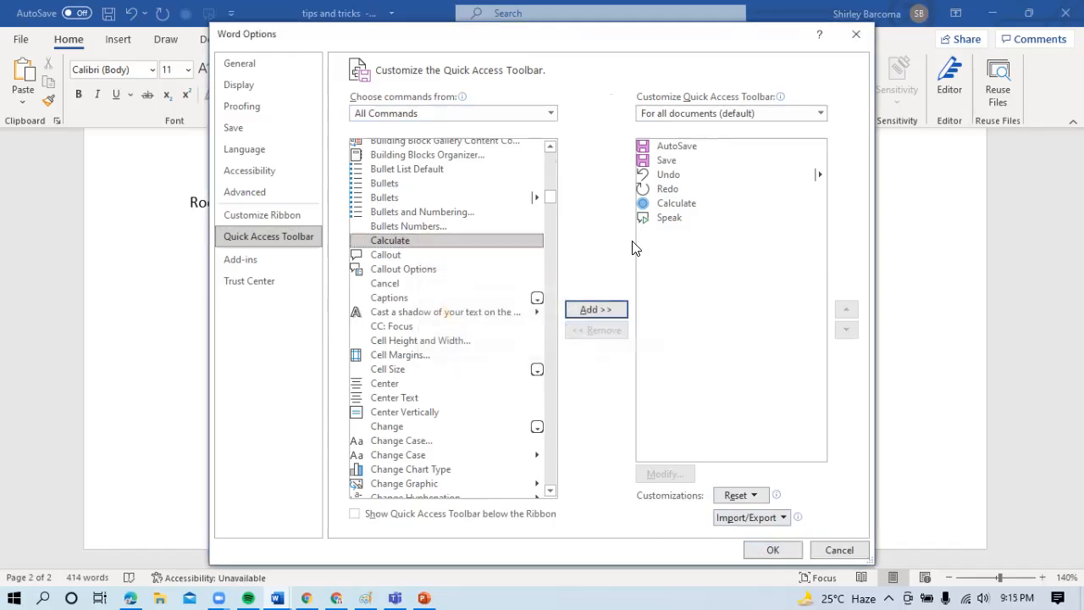
click(683, 207)
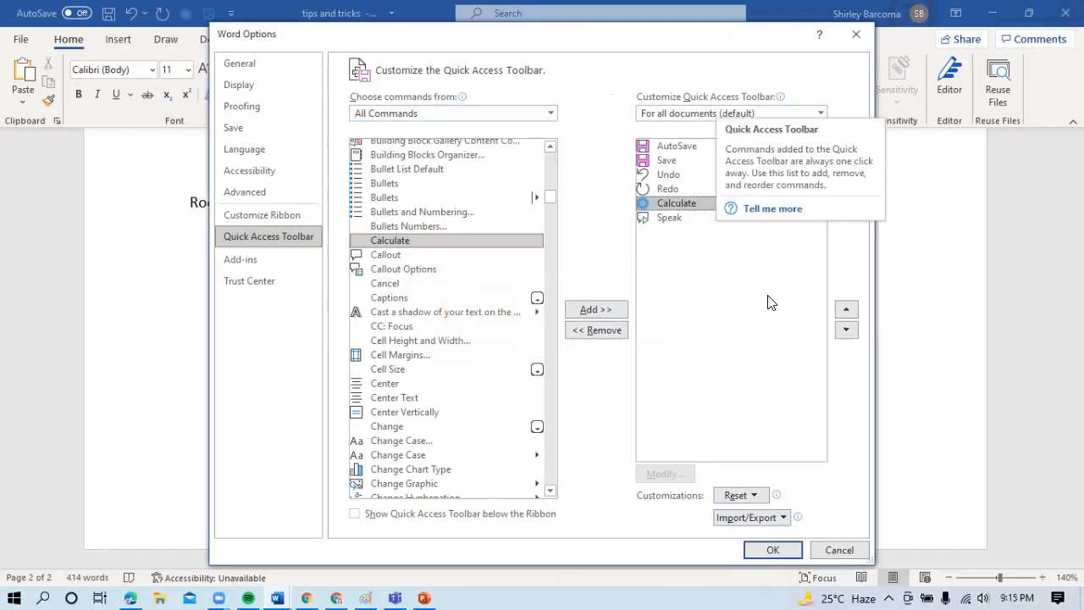
click(784, 551)
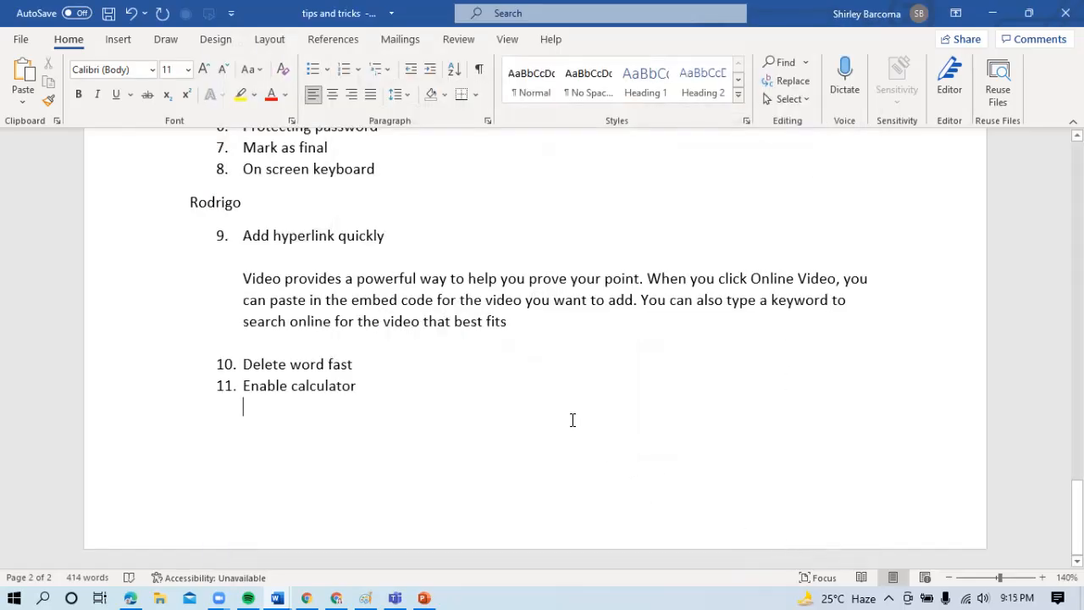
- Write the expression "140*8" below item 11, leaving an empty line in between
key(Return)
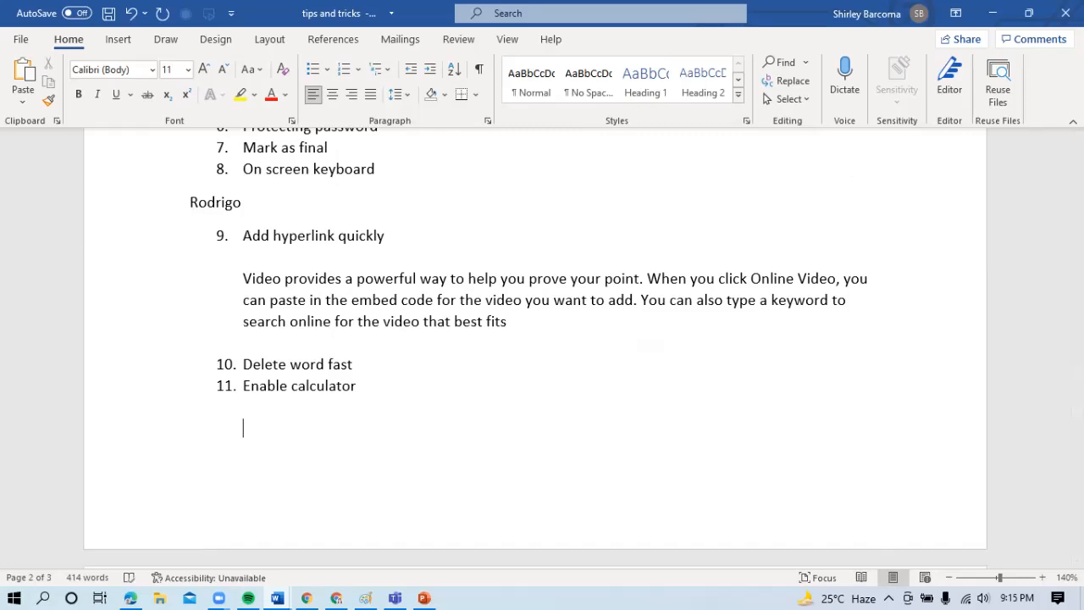
text(140*8)
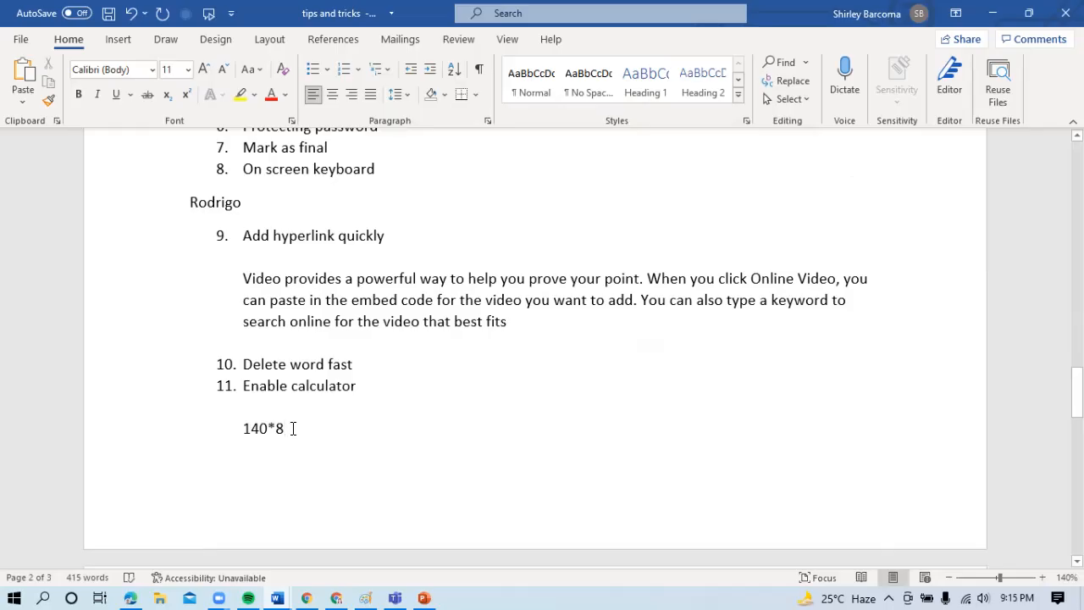
- Select the expression 140*8 and compute its result with the Calculate command
drag(293, 428, 250, 428)
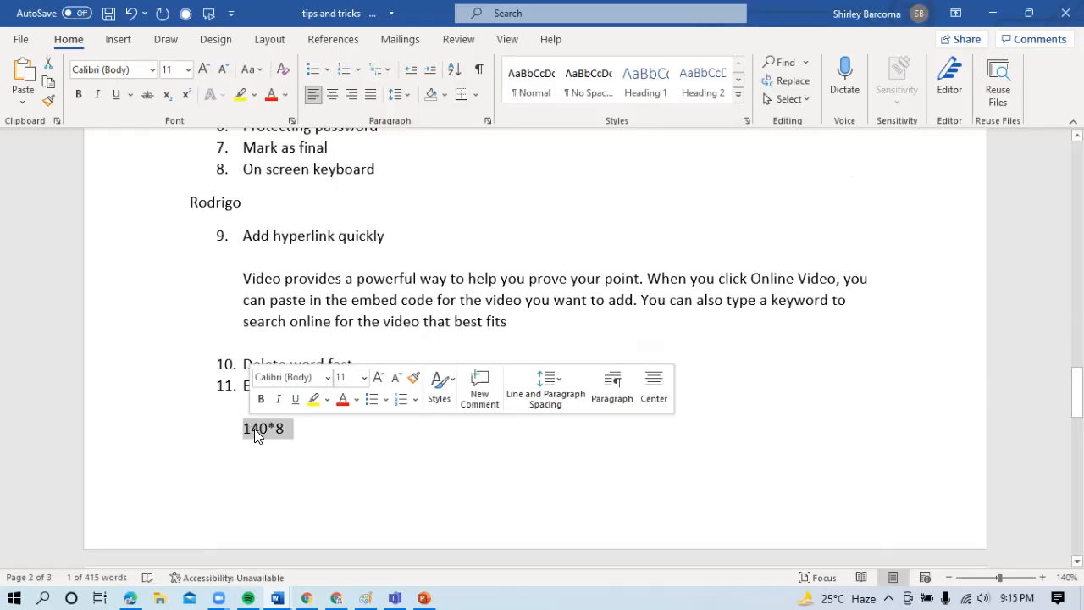
click(265, 432)
drag(283, 428, 253, 429)
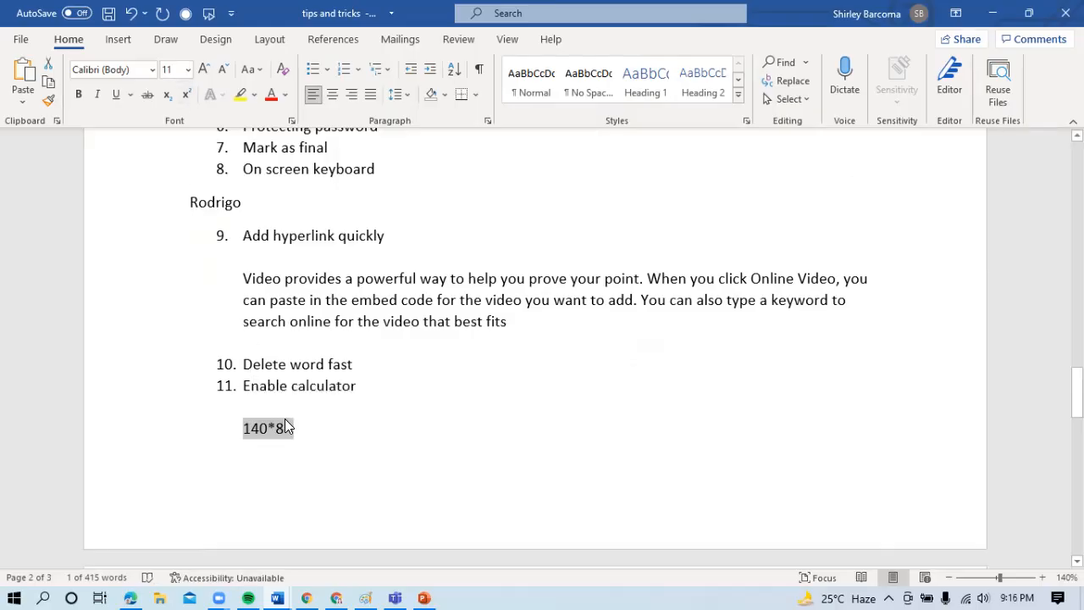
click(186, 14)
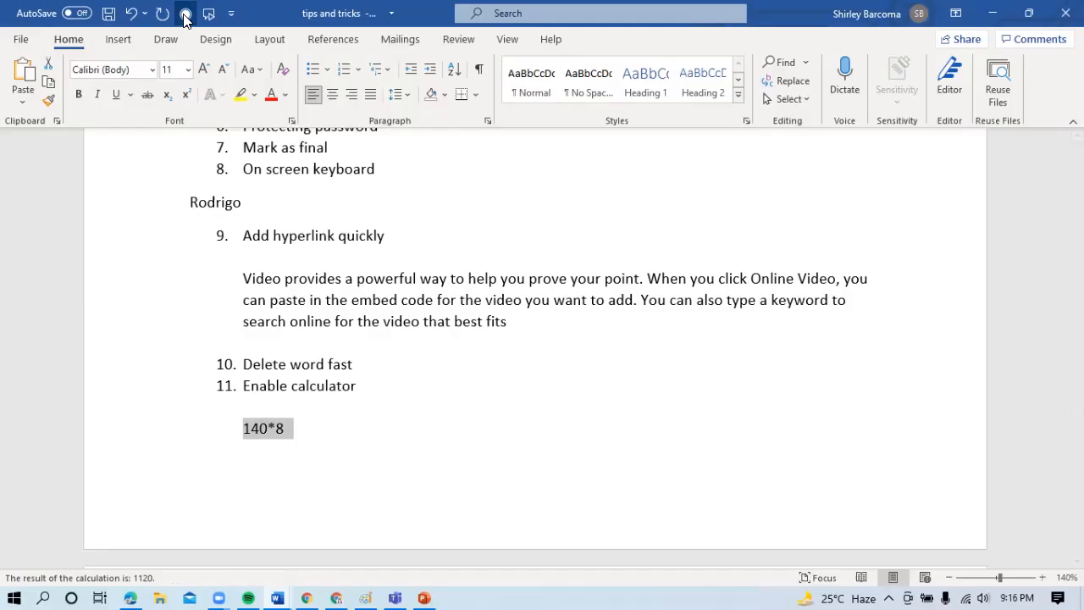
click(186, 13)
click(185, 14)
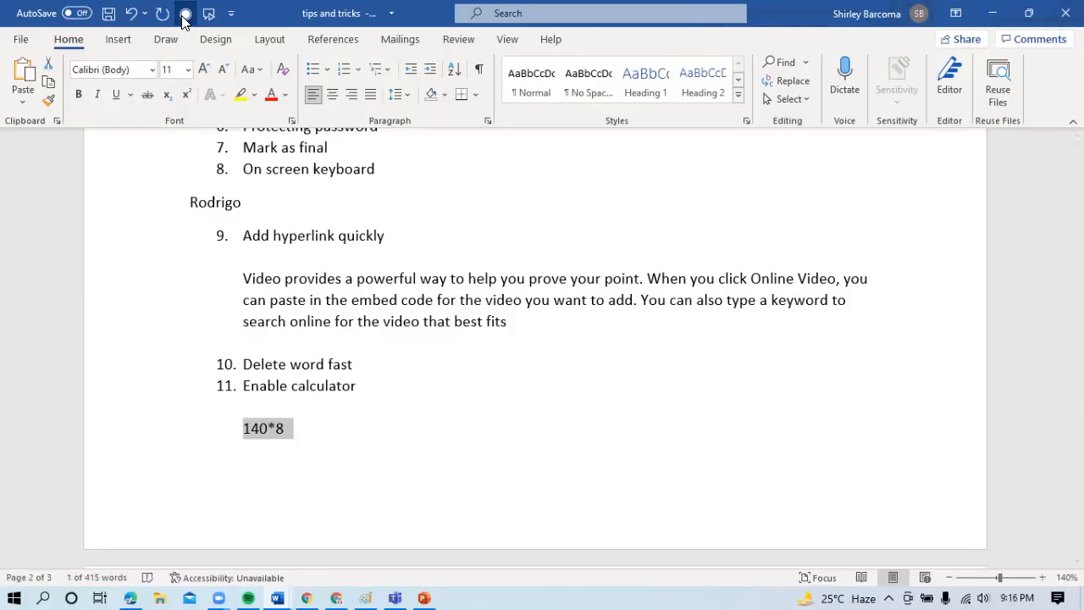
click(185, 14)
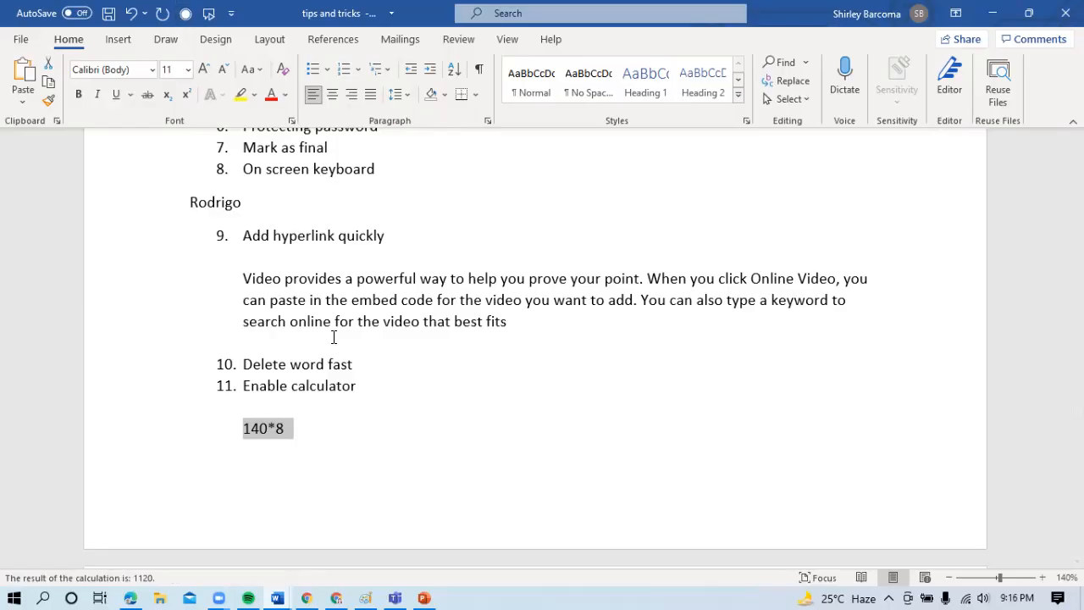
- Start numbered list item 12 on the new page below the 140*8 expression
click(332, 436)
key(Return)
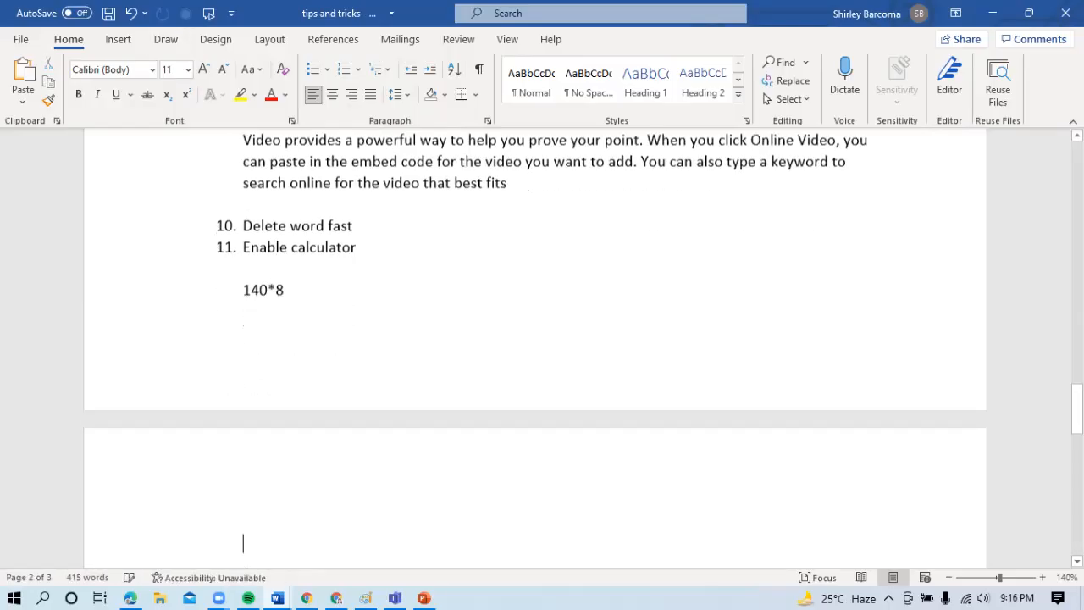
text(12.)
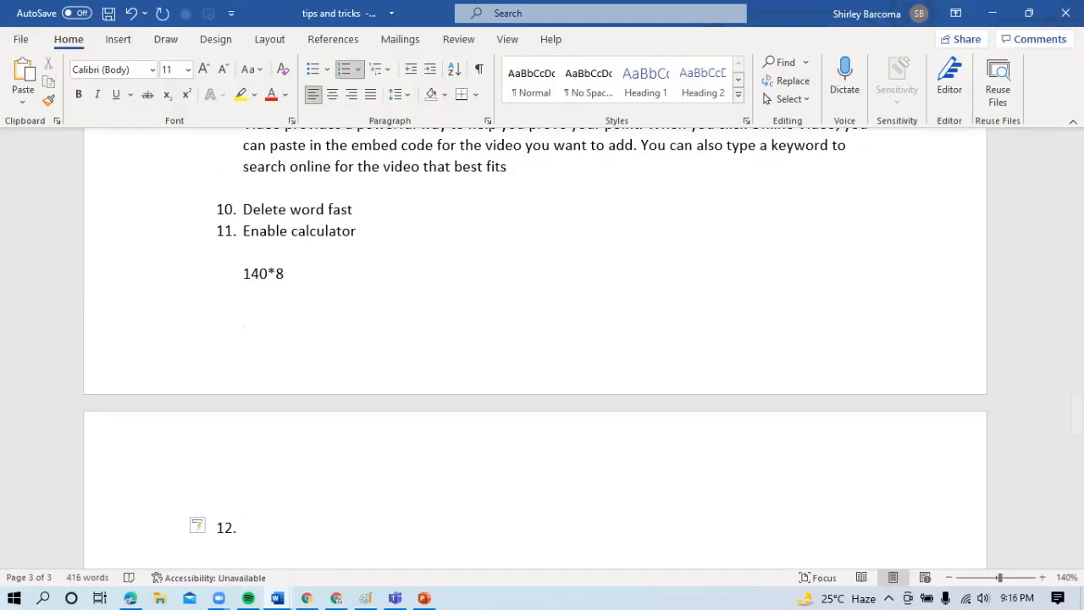
drag(1077, 414, 1077, 426)
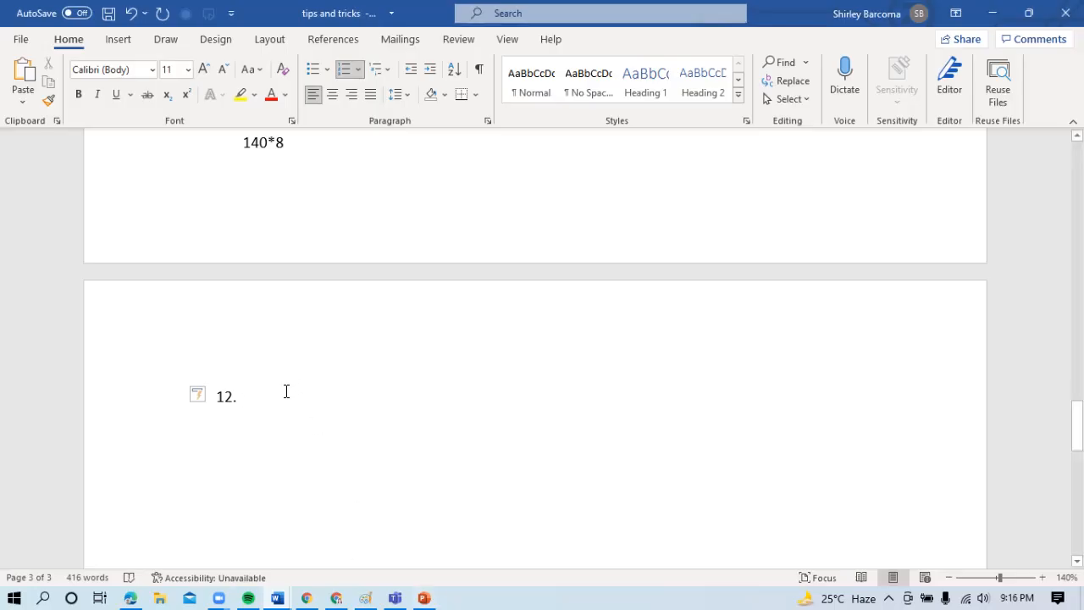
- Enter "Enable MS reader" as the text of item 12 and continue with an unnumbered line after a blank one
text(ea)
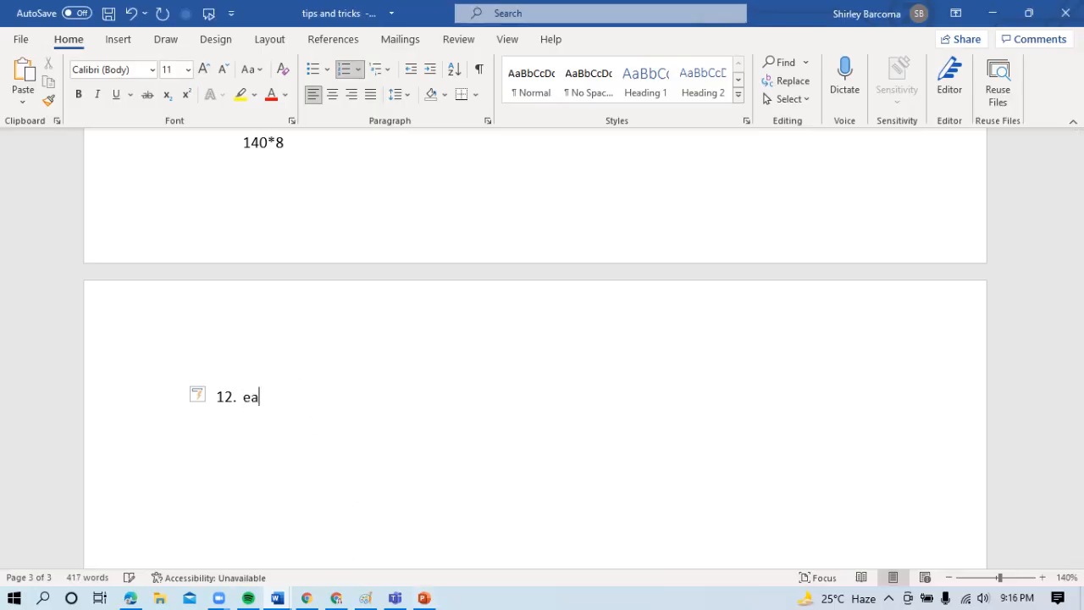
key(BackSpace)
text(nable MS e)
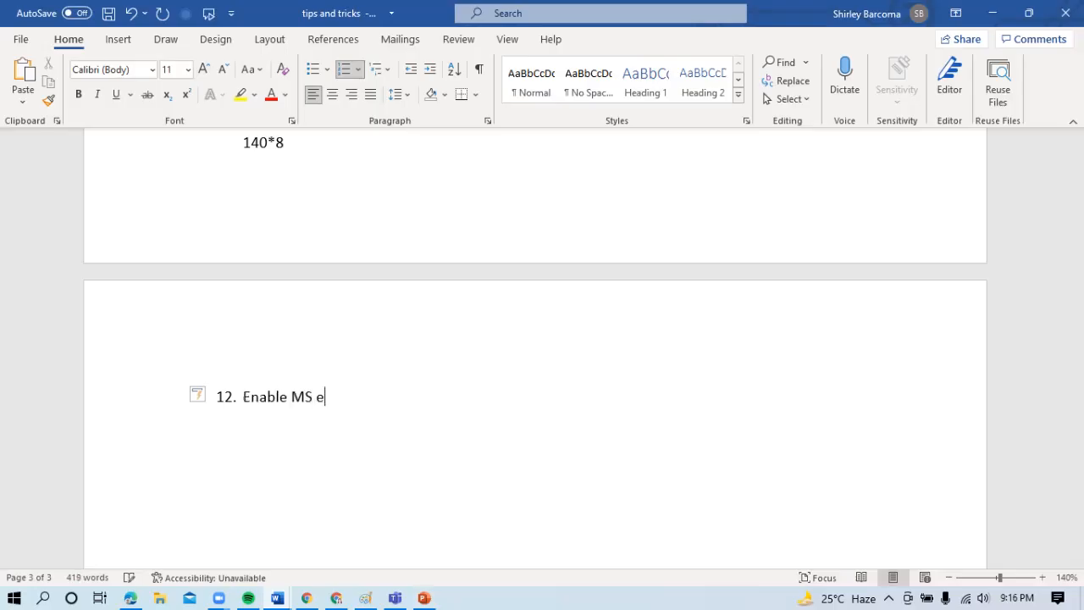
key(BackSpace)
text(reader)
key(Return)
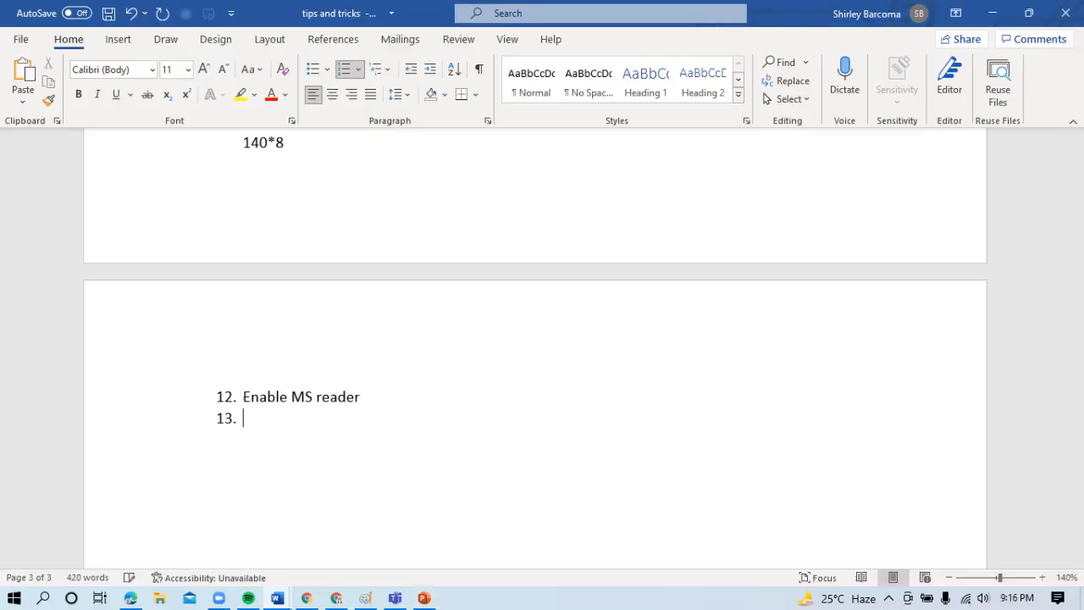
key(BackSpace)
key(Return)
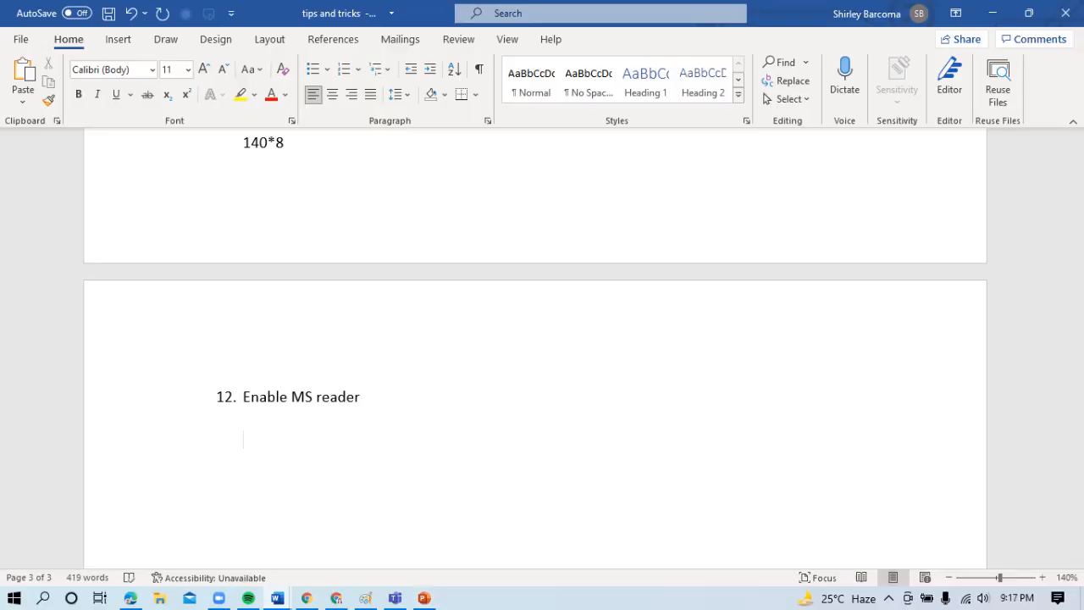
- Generate sample text of four paragraphs with three sentences each below item 12 using =rand(4,3)
text(=rand(4,3))
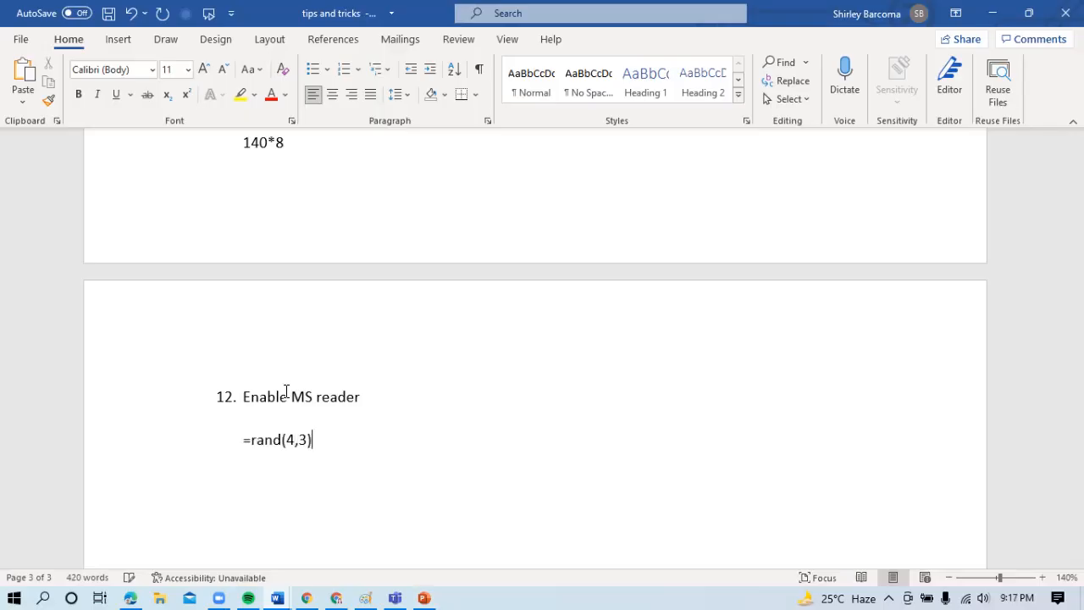
key(Return)
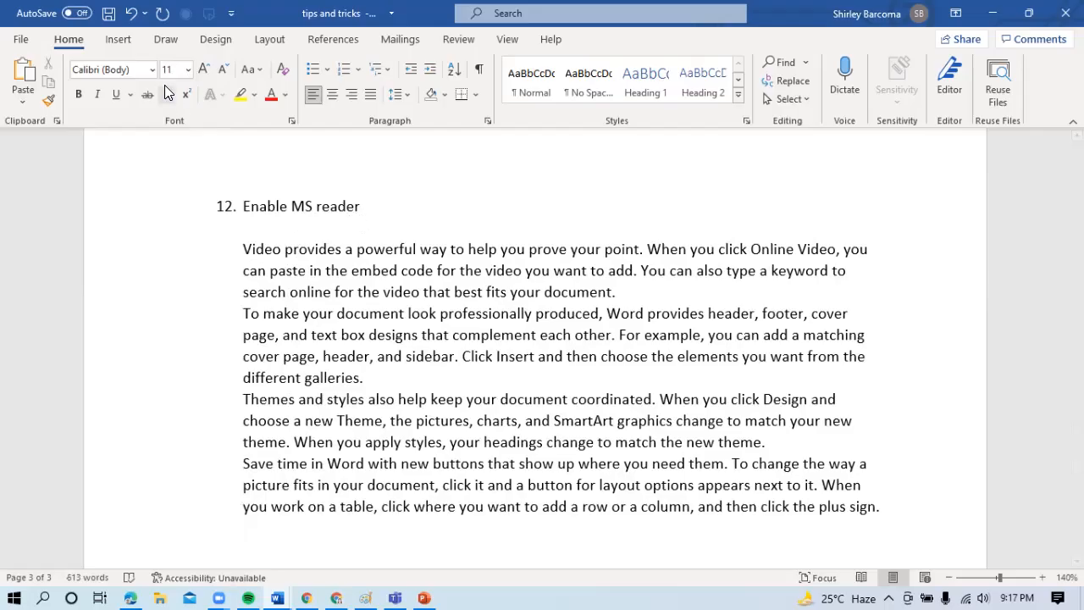
- Open the Quick Access Toolbar customization options and list all commands down to those starting with S
click(231, 15)
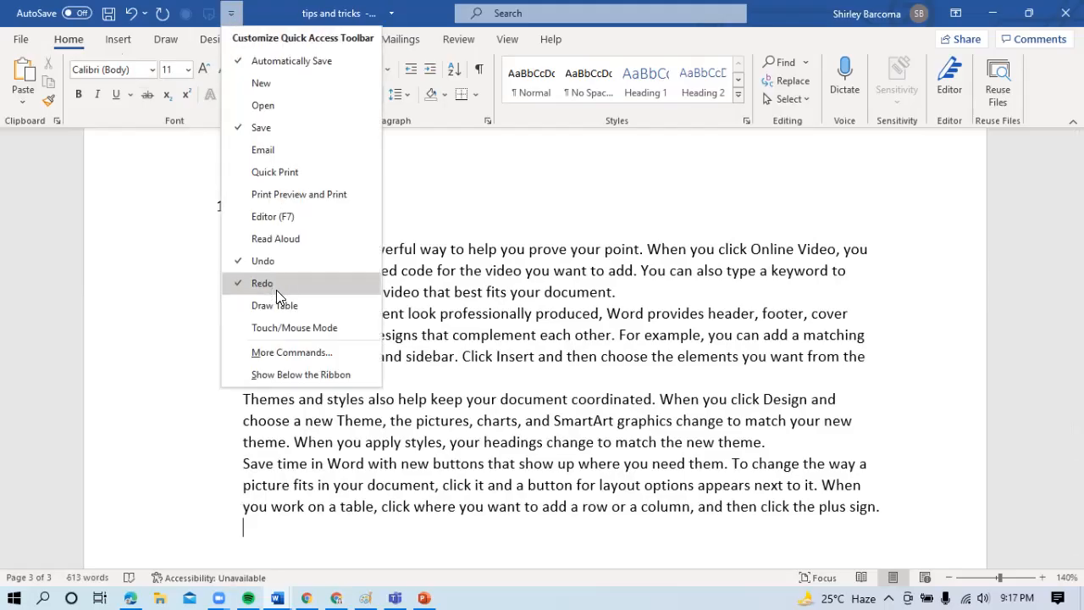
click(285, 351)
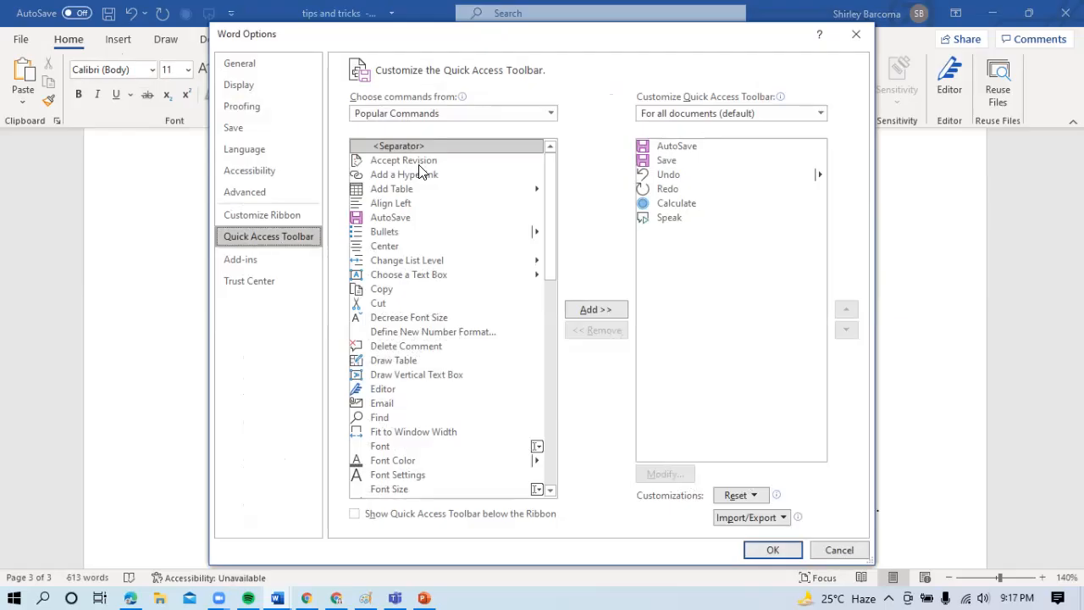
click(459, 114)
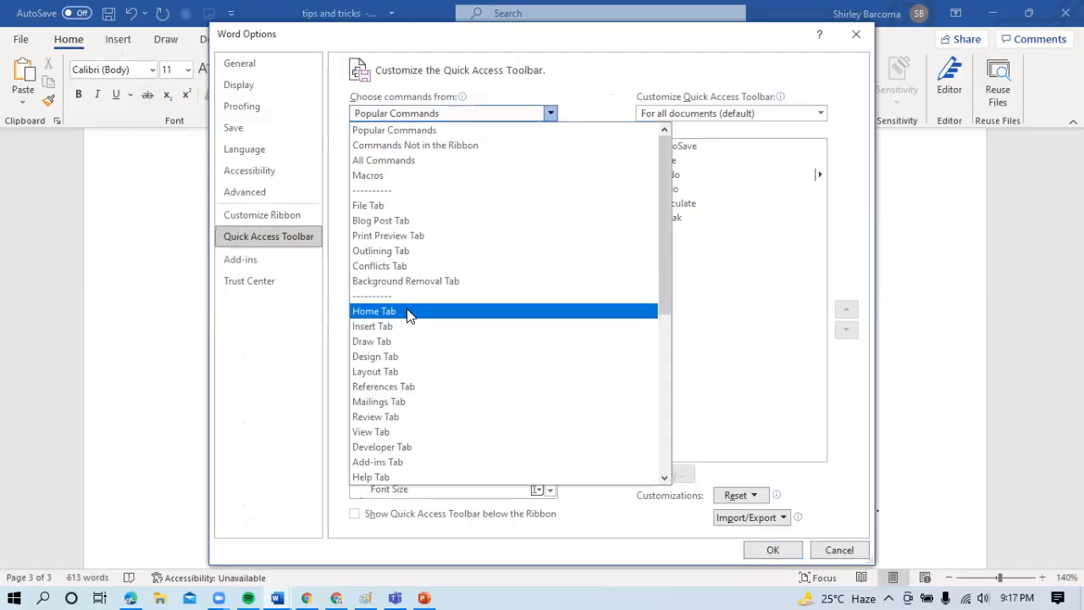
click(395, 128)
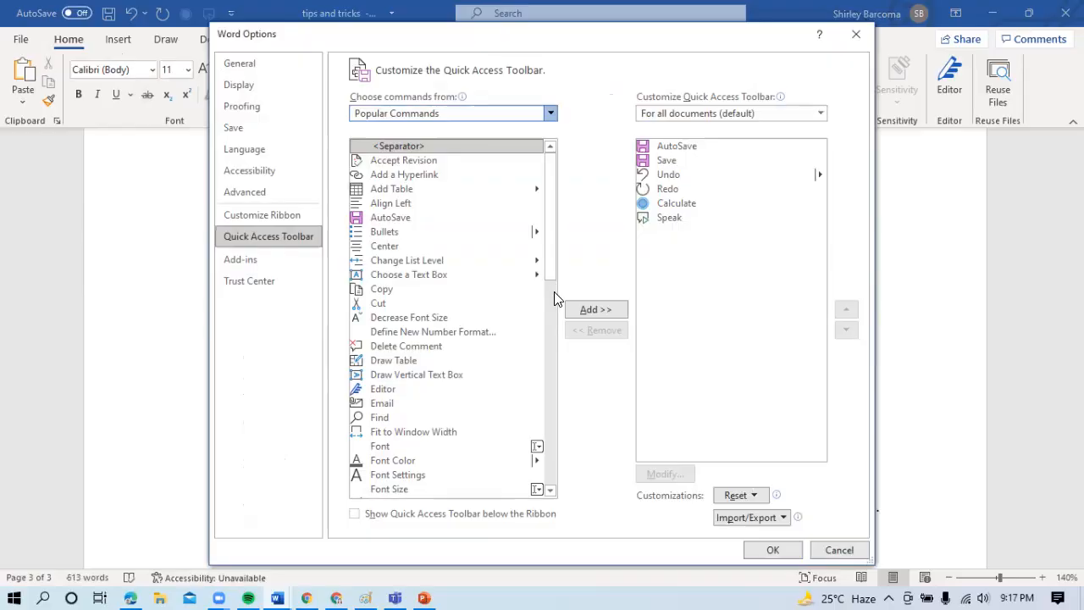
scroll(554, 279, down, 3)
drag(549, 174, 559, 413)
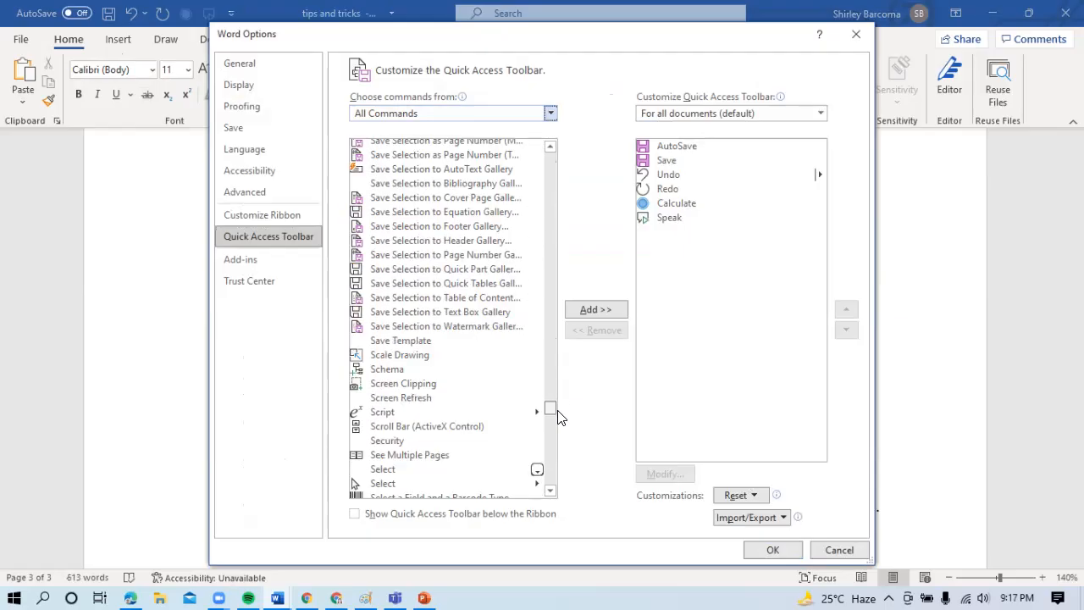
- Locate the Speak command in the list of all commands and accept the Quick Access Toolbar customization
click(381, 416)
key(Up)
key(Up)
key(Up)
key(Up)
key(Up)
key(Up)
key(Up)
key(Up)
key(Up)
key(Up)
key(Up)
key(Up)
key(Up)
key(Up)
key(Up)
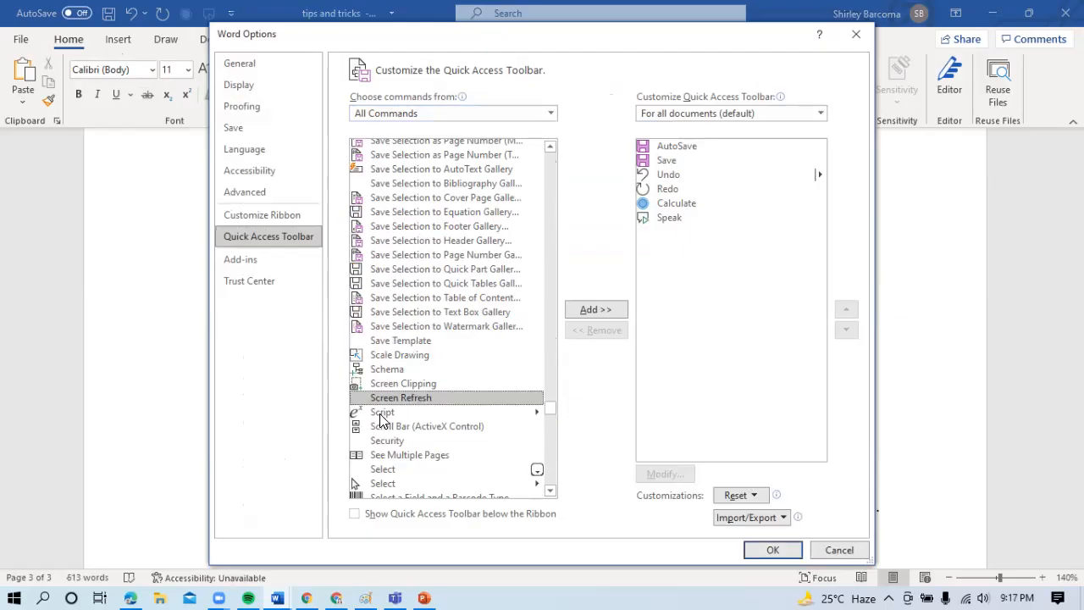
key(Down)
key(Down)
key(Down)
key(Down)
key(Down)
key(Down)
key(Down)
key(Down)
key(Down)
key(Down)
key(Down)
key(Down)
key(Down)
key(Down)
key(Down)
key(Down)
key(Down)
key(Down)
key(Down)
key(Down)
key(Down)
key(Down)
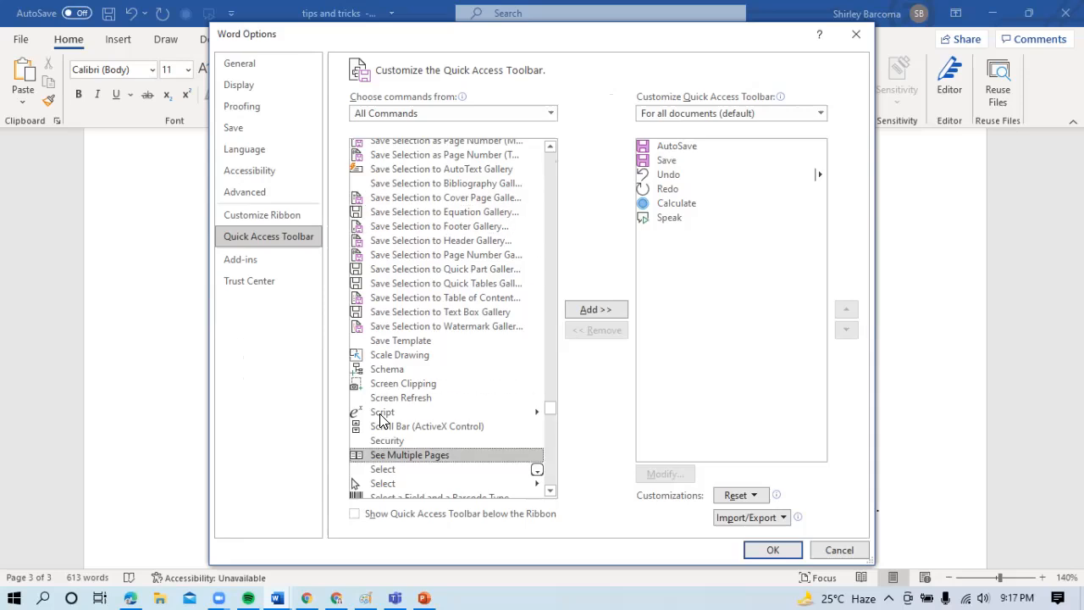
key(Down)
key(Down)
key(Down)
key(Down)
key(Down)
key(Down)
key(Down)
key(Down)
key(Down)
key(Down)
key(Down)
key(Down)
key(Down)
key(Down)
key(Down)
key(Down)
key(Down)
key(Down)
key(Down)
key(Down)
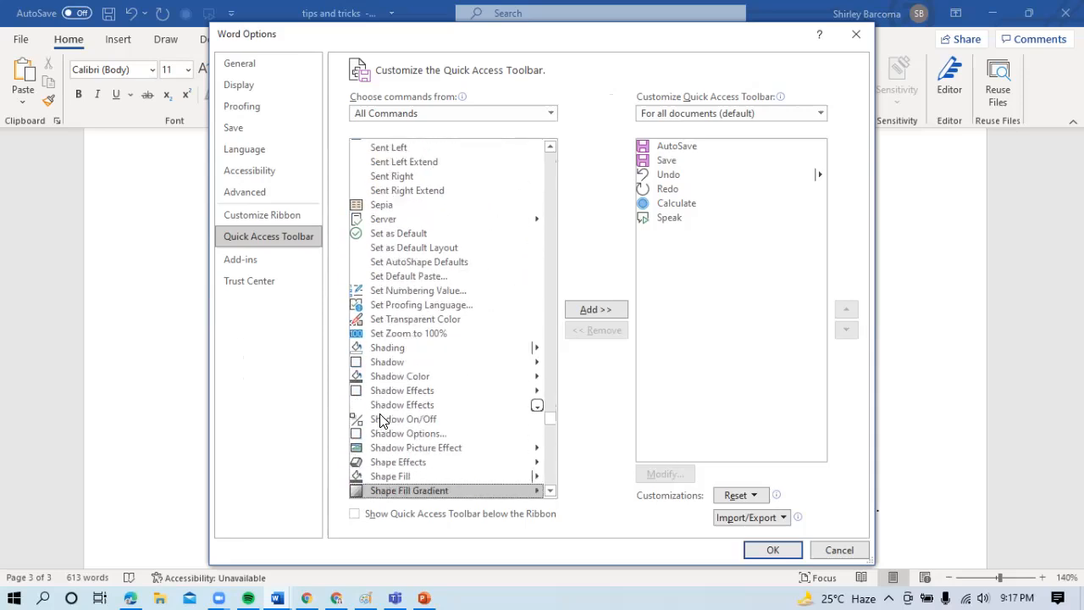
key(Down)
key(Down)
key(Down)
key(Down)
key(Down)
key(Down)
key(Down)
key(Down)
key(Down)
key(Down)
key(Down)
key(Down)
key(Down)
key(Down)
key(Down)
key(Down)
key(Down)
key(Down)
key(Down)
key(Down)
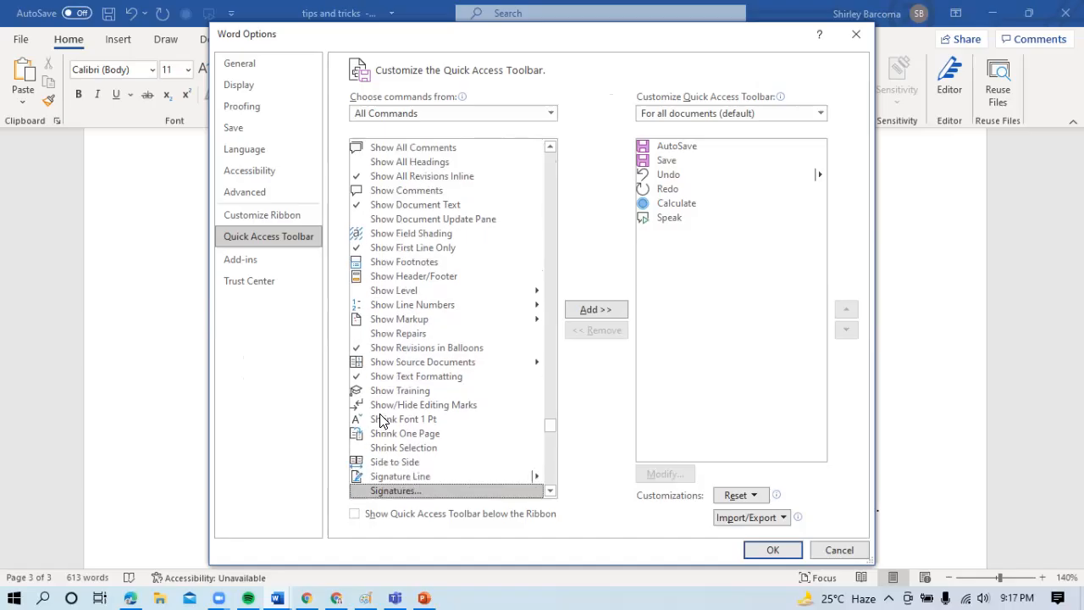
key(Up)
key(Up)
key(Up)
key(Up)
key(Up)
key(Up)
key(Up)
key(Up)
key(Up)
key(Up)
key(Up)
key(Up)
key(Up)
key(Up)
key(Up)
key(Up)
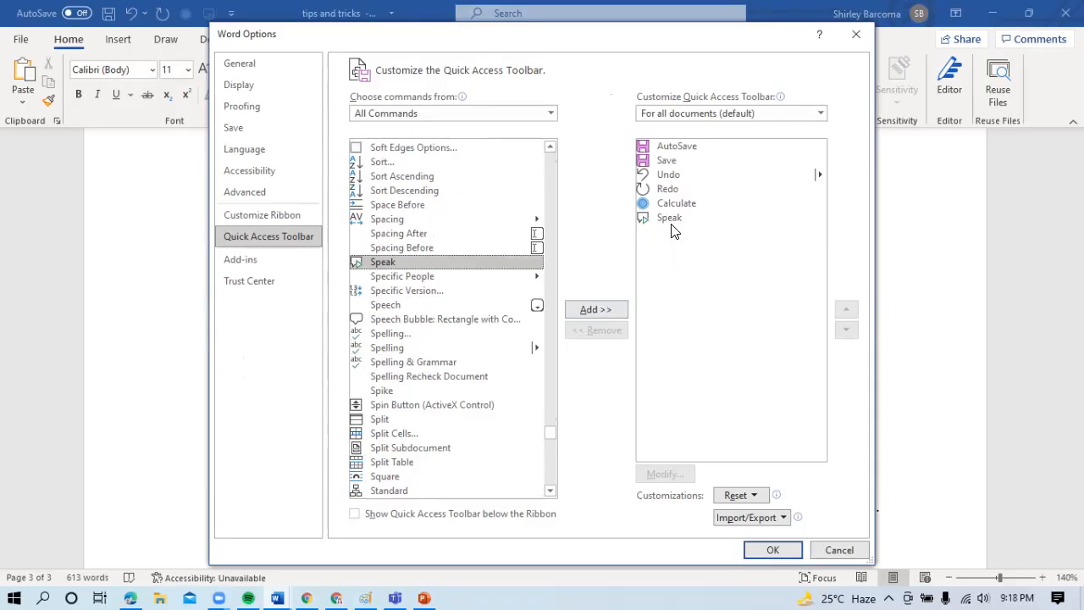
click(773, 551)
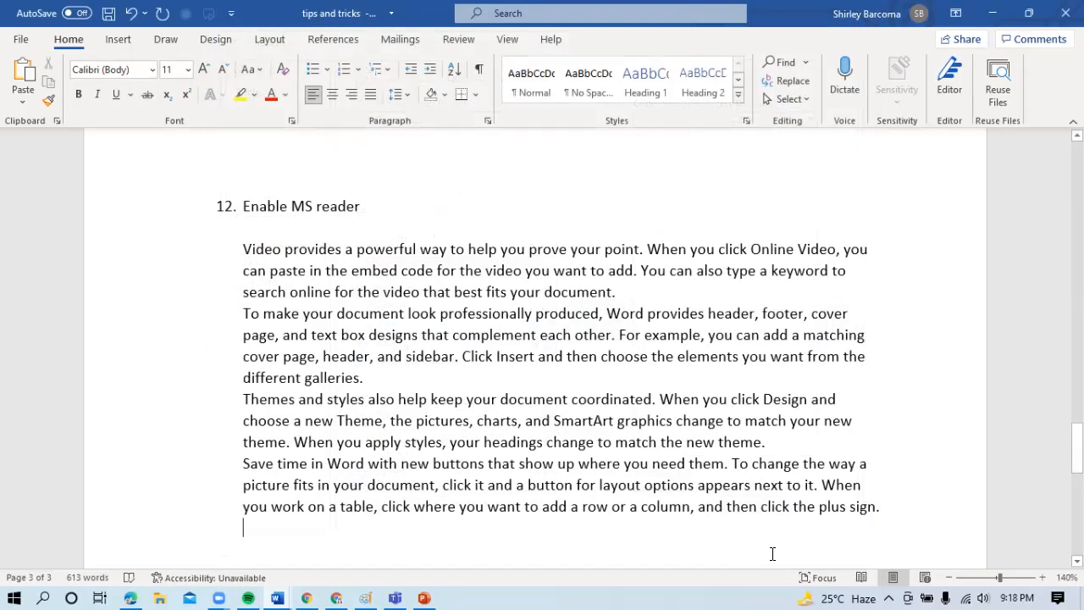
- Select the first two sample paragraphs below item 12 and have them read aloud with the Speak command
click(247, 250)
drag(246, 250, 383, 377)
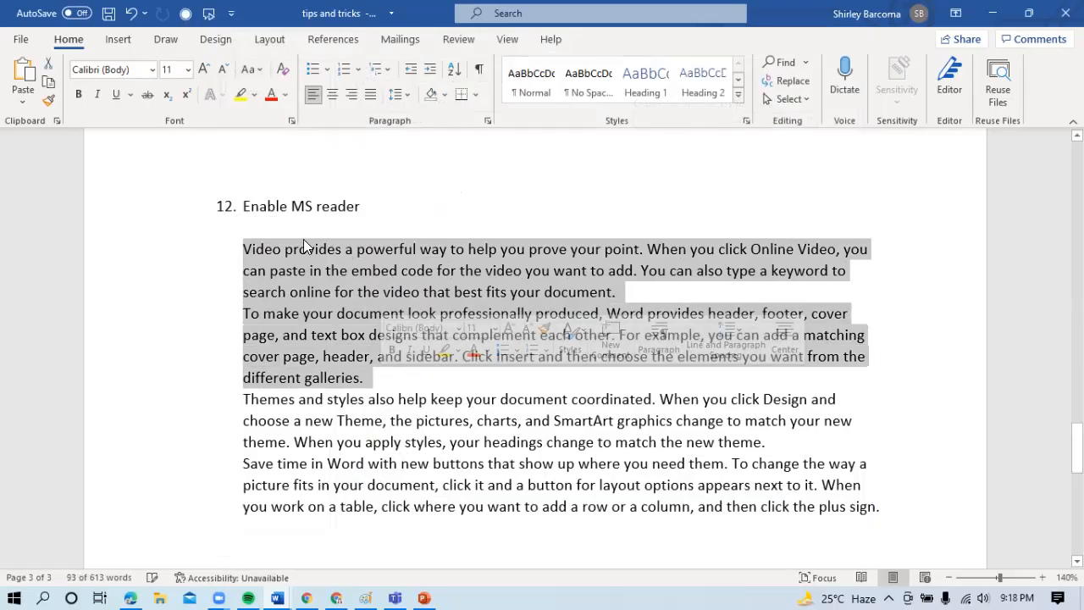
click(210, 22)
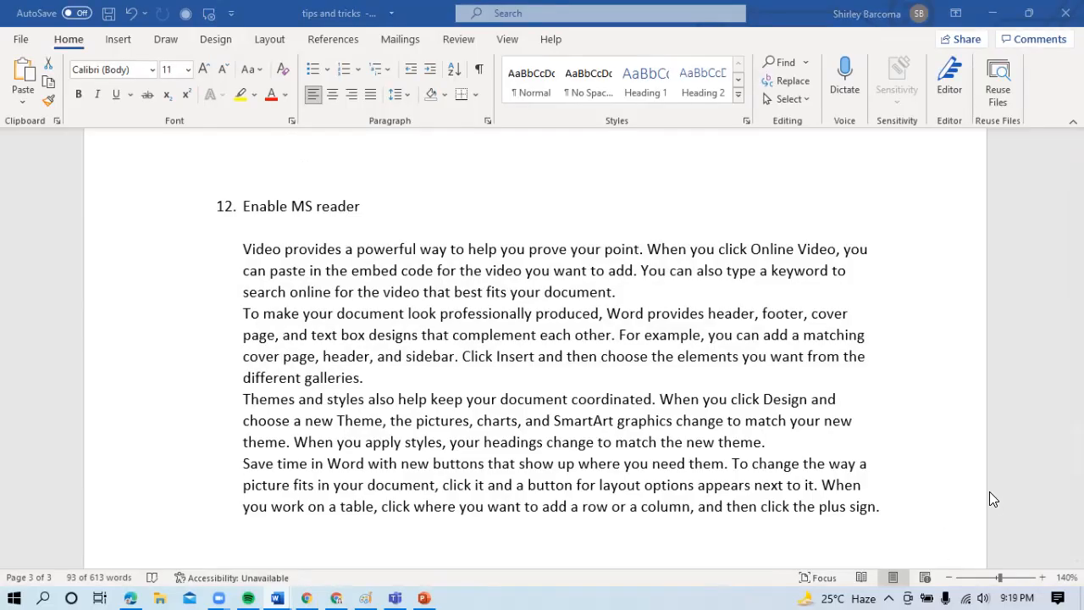
click(930, 468)
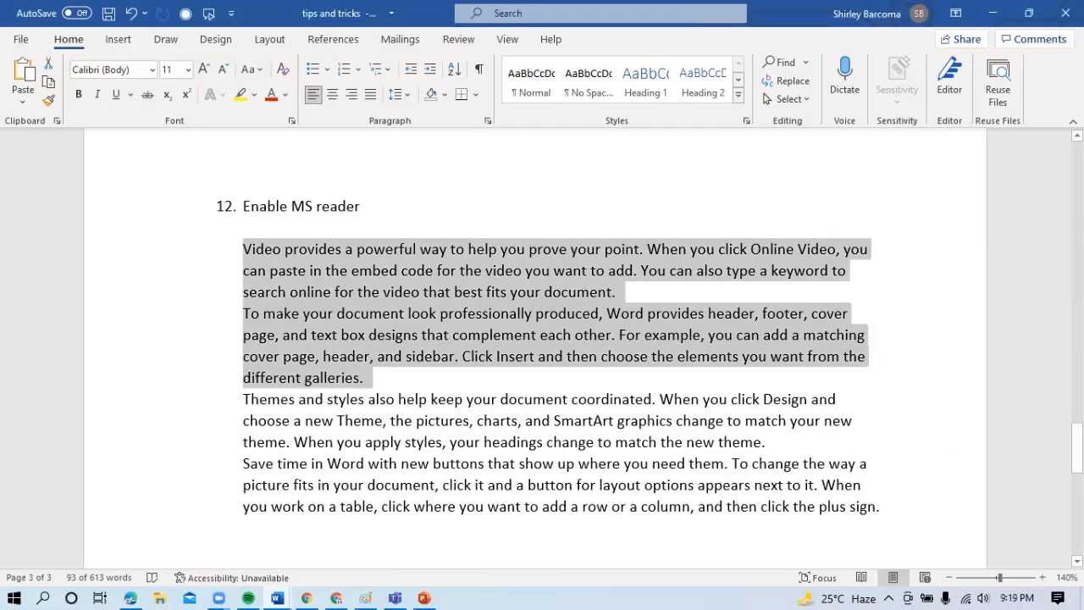
- Add an empty line below the last sample paragraph of item 12
drag(1078, 447, 1078, 451)
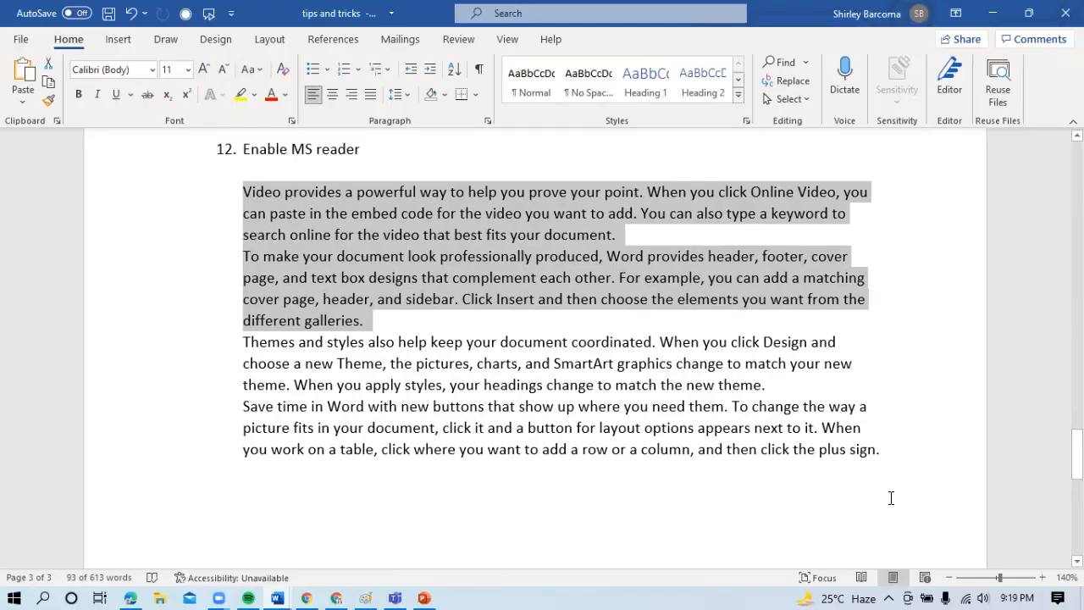
click(890, 452)
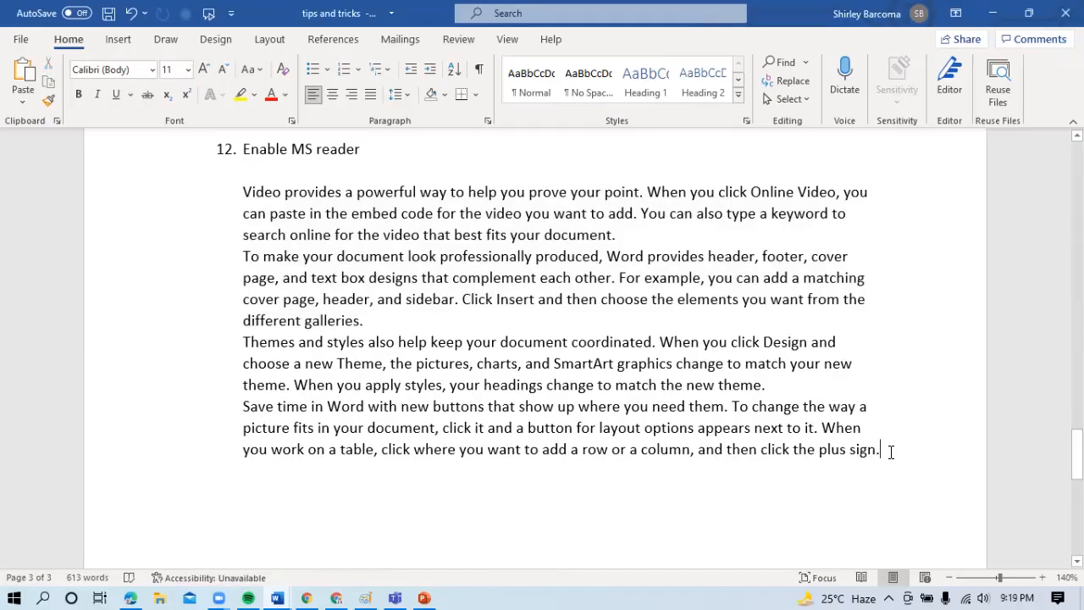
key(Return)
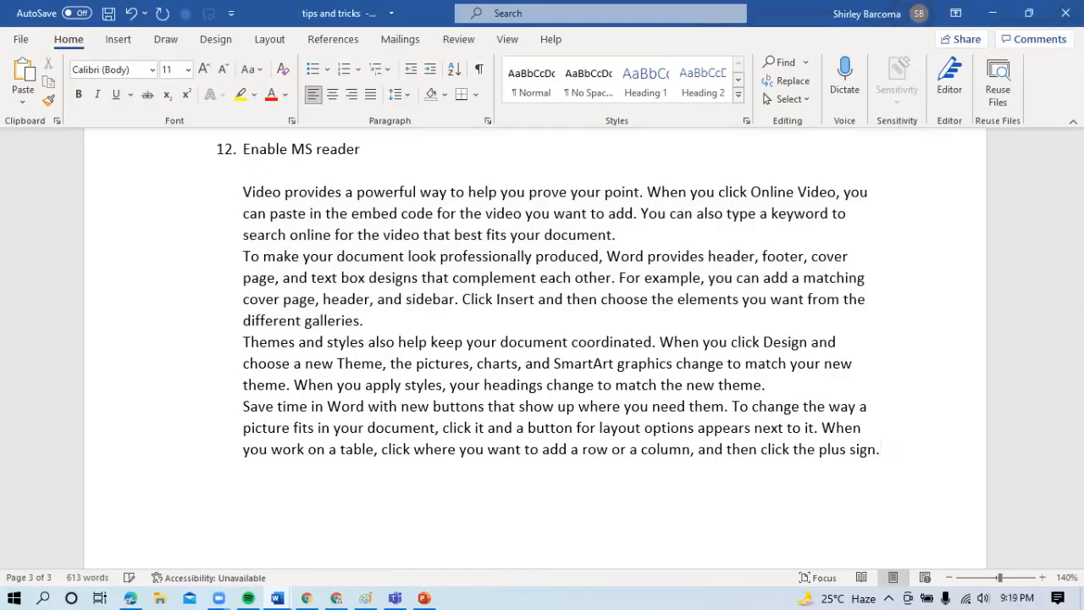
text(1)
key(BackSpace)
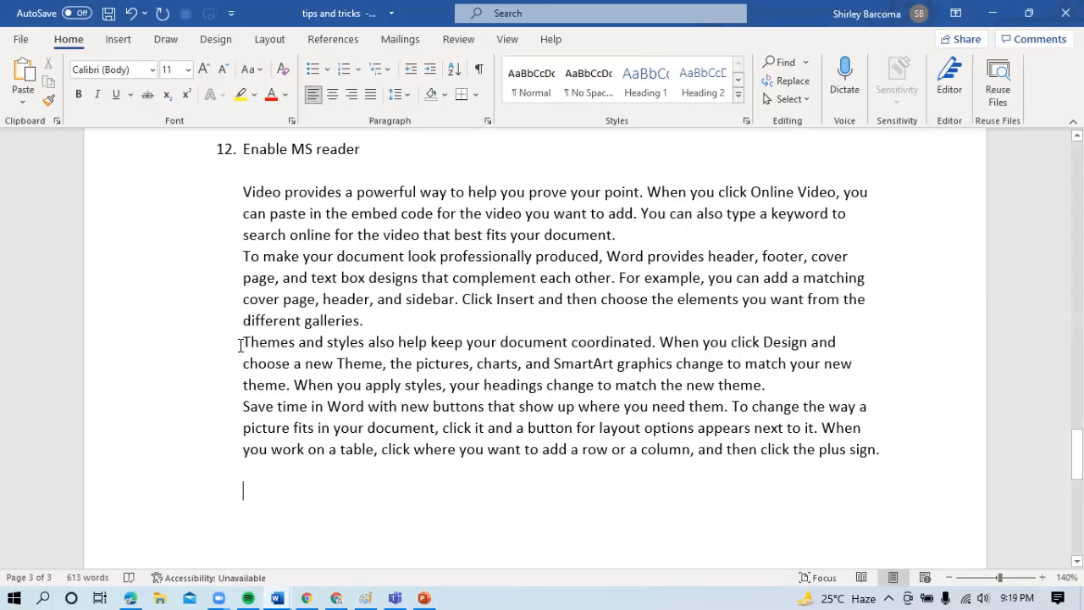
- Select the last two sample paragraphs and clear the selection, and do the same with all four paragraphs
drag(240, 345, 833, 492)
click(784, 504)
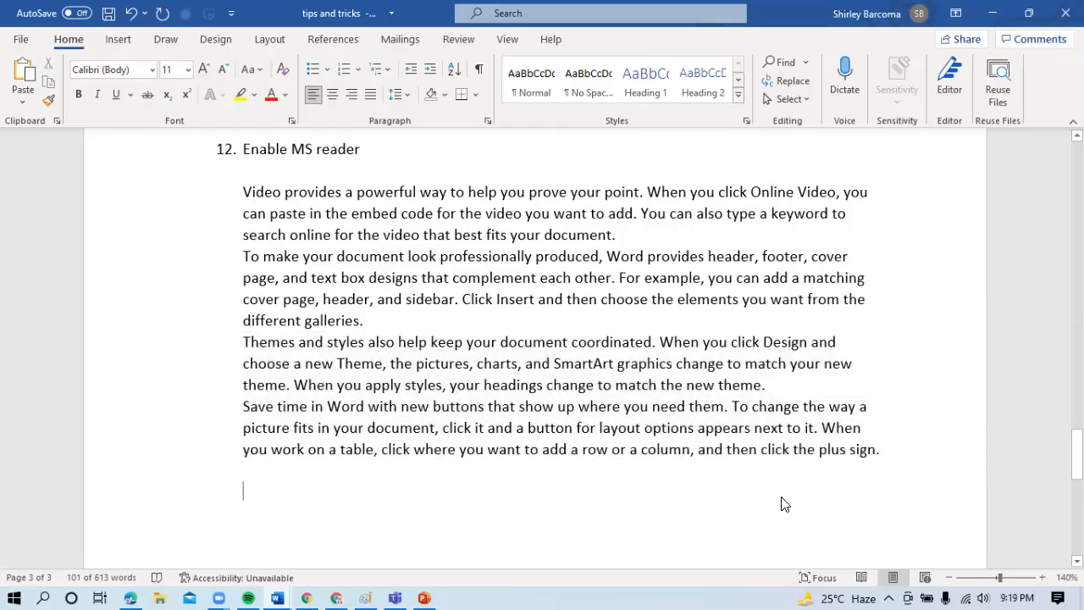
drag(889, 456, 243, 194)
click(341, 277)
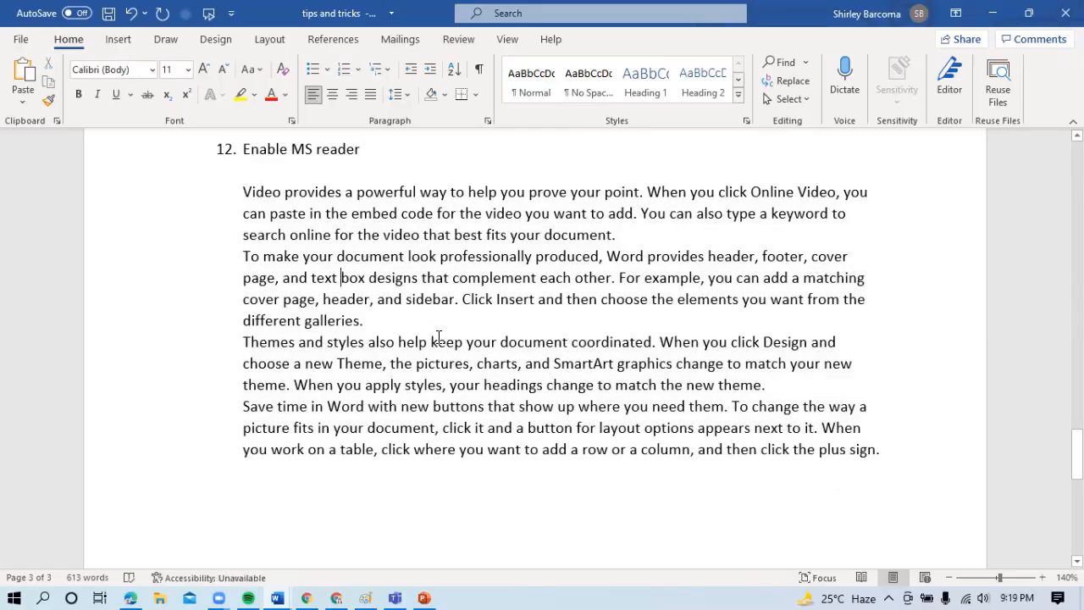
- Select whole sentences in the sample paragraphs one at a time, ending with the one beginning "To change the way a picture fits"
ctrl+click(468, 347)
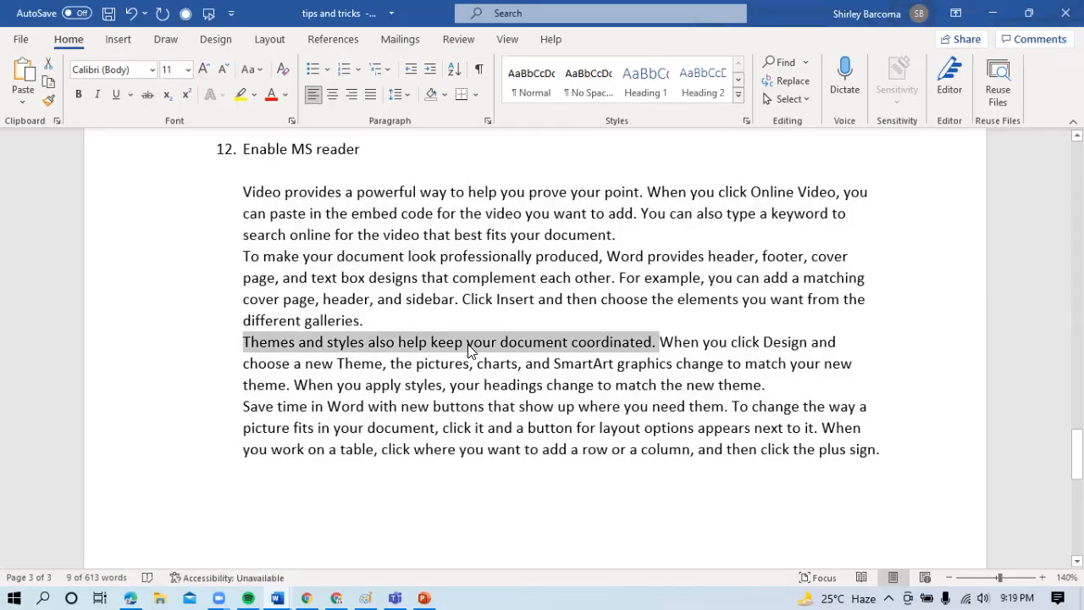
click(488, 385)
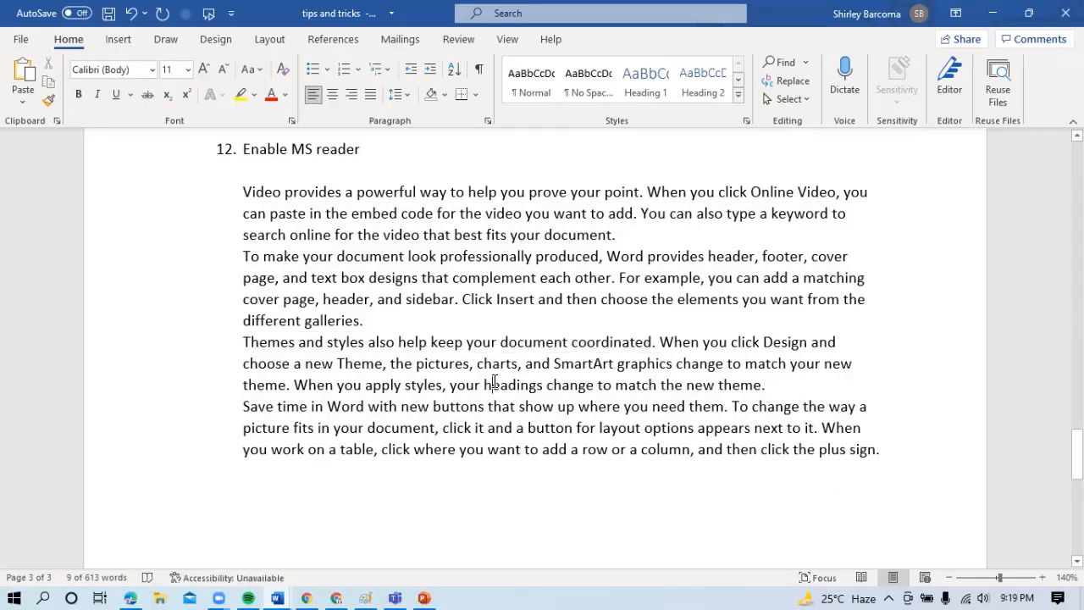
ctrl+click(608, 305)
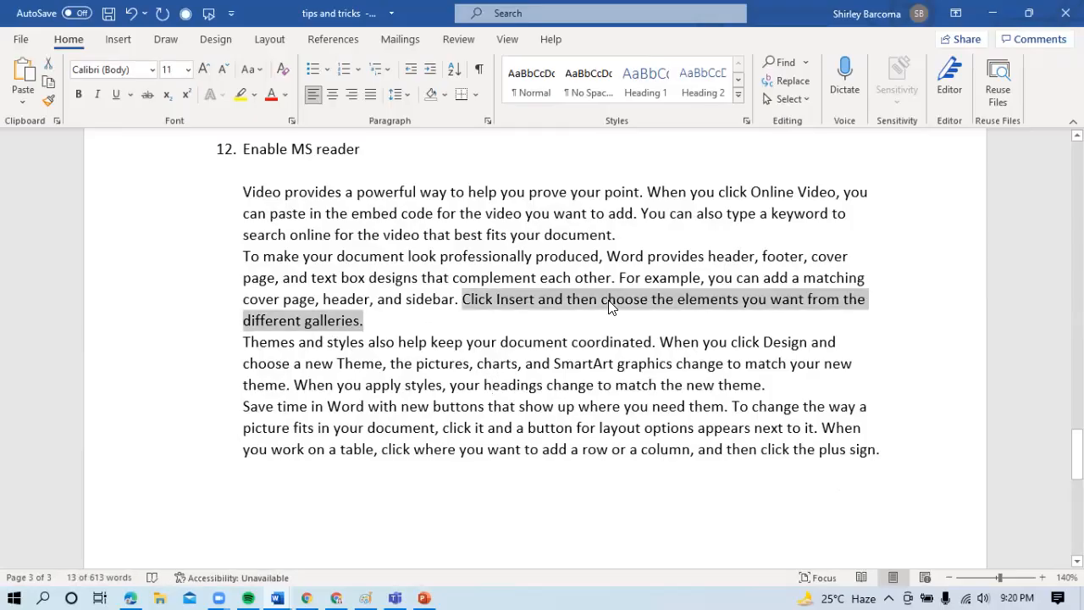
key(Right)
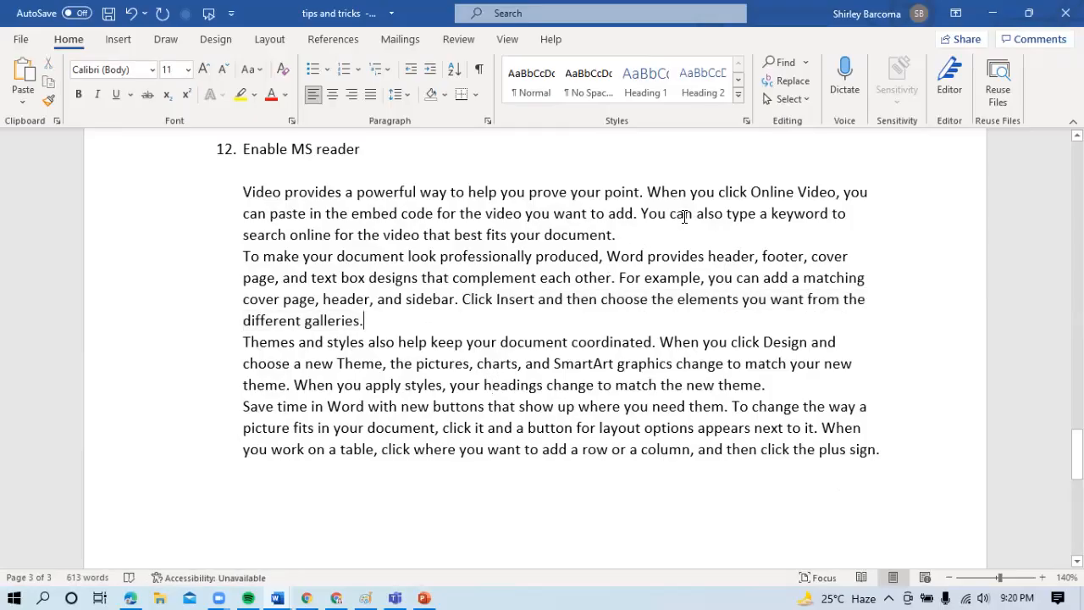
ctrl+click(684, 217)
ctrl+click(744, 408)
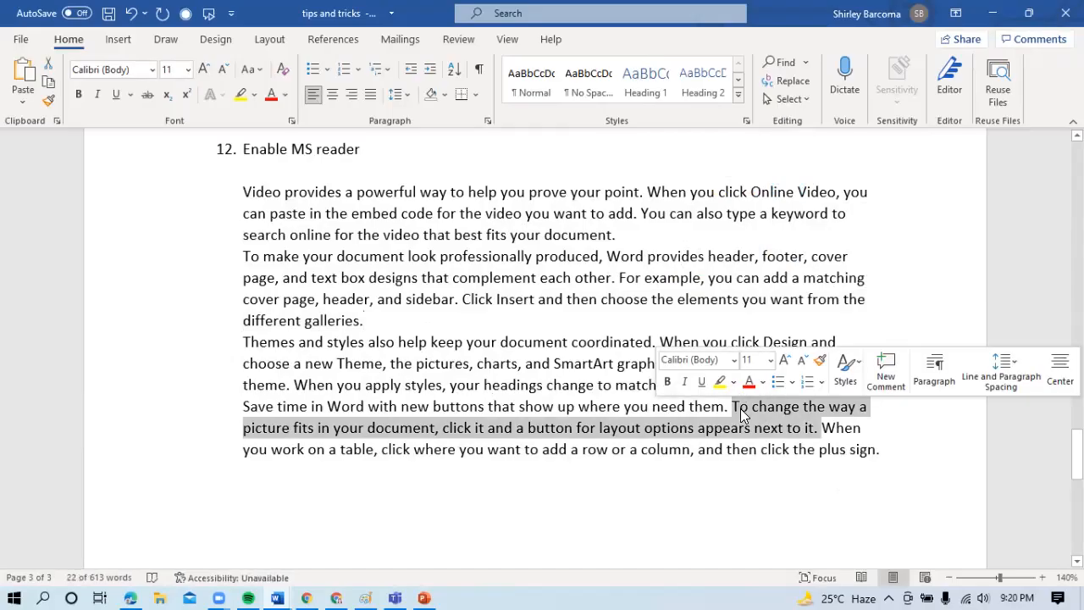